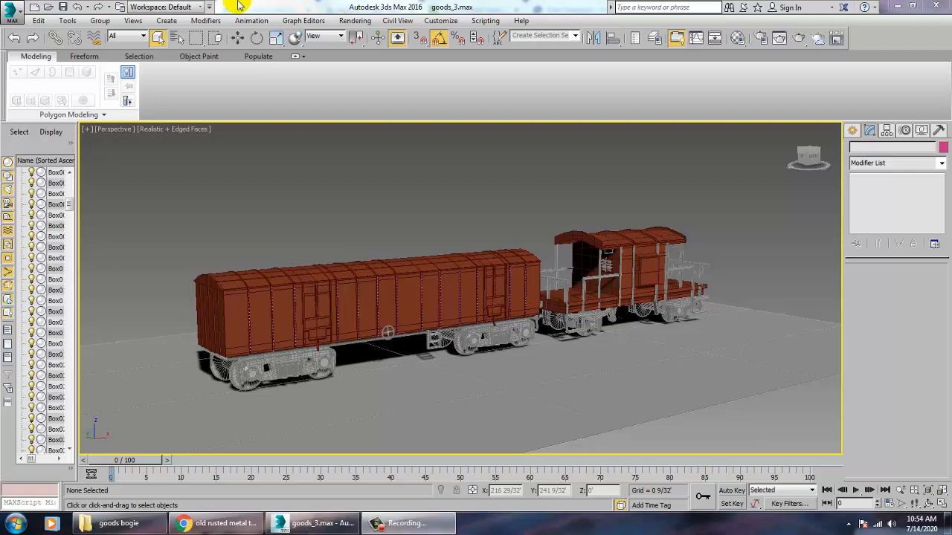
# Apply an Unwrap UVW modifier to the boxcar body and switch to its Polygon sub-object level
pyautogui.click(415, 283)
pyautogui.moveTo(244, 378); pyautogui.dragTo(429, 320, button='middle')
pyautogui.scroll(-3, 430, 319)
pyautogui.scroll(6, 611, 257)
pyautogui.scroll(-5, 608, 276)
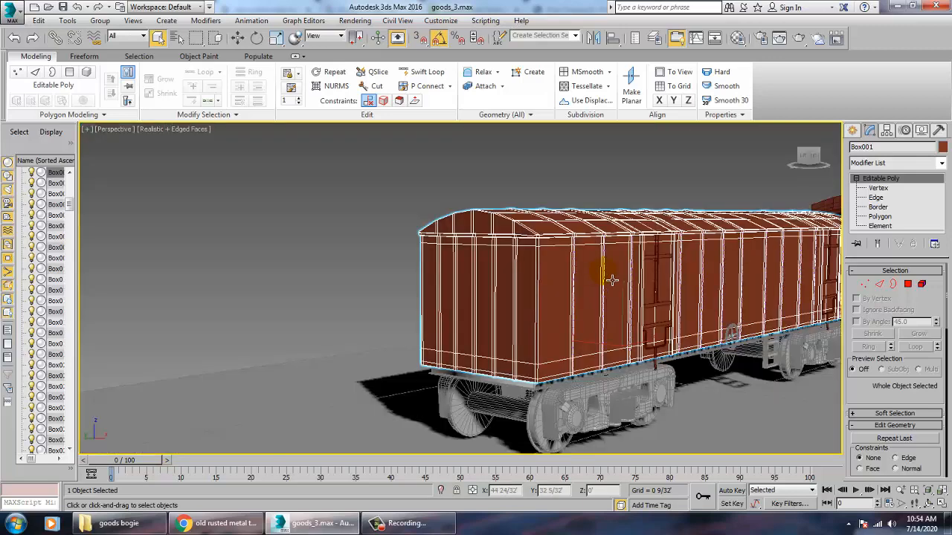
pyautogui.click(939, 167)
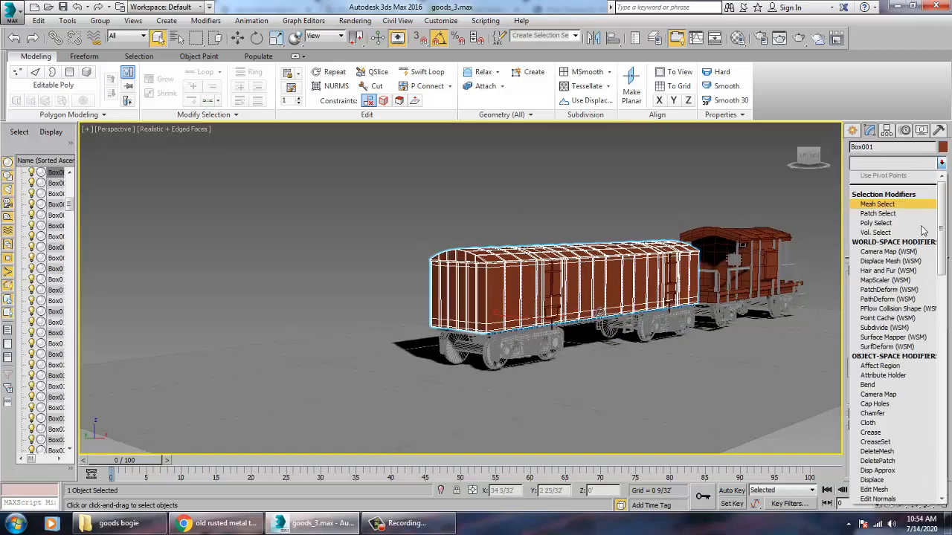
pyautogui.press('u')
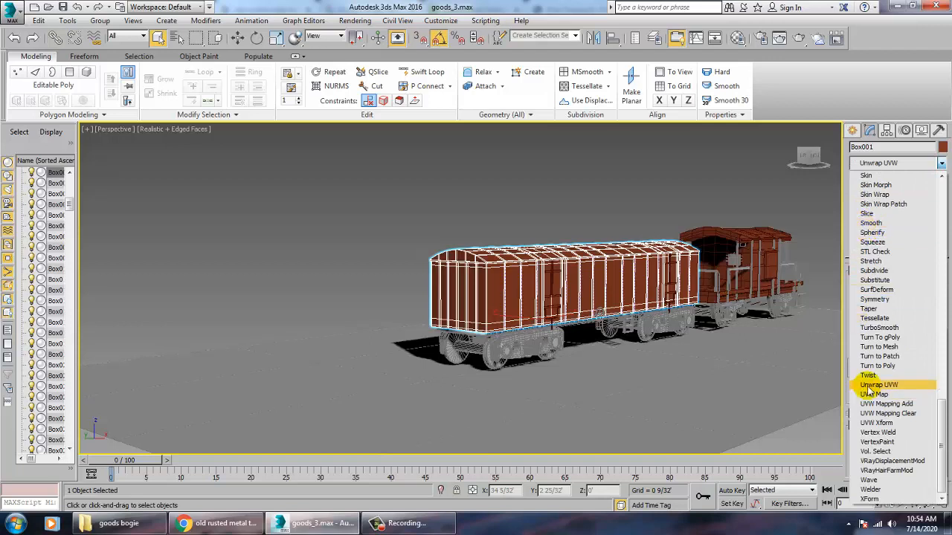
pyautogui.click(878, 386)
pyautogui.click(867, 178)
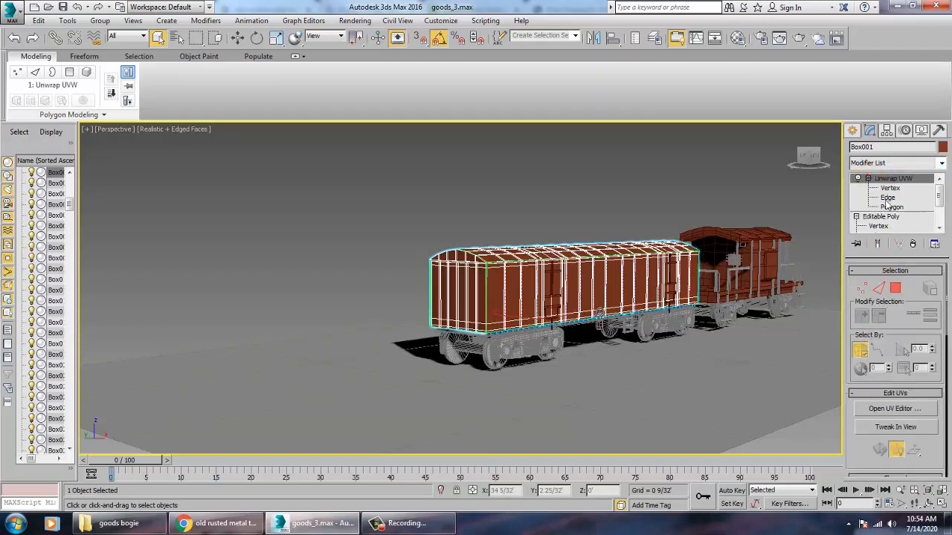
pyautogui.click(890, 206)
# Select the boxcar body's polygons from its long side with a selection window around the whole body
pyautogui.hotkey('alt', 'w')
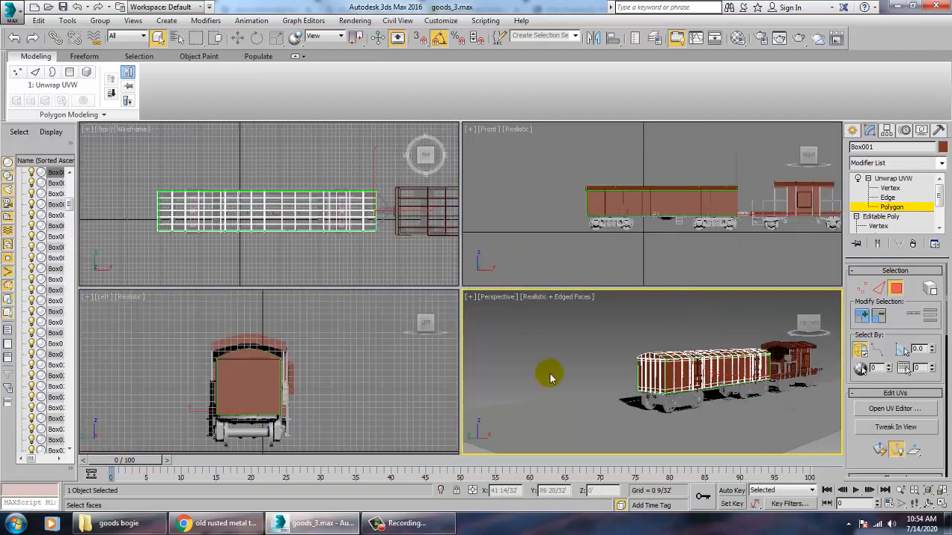
pyautogui.keyDown('alt'); pyautogui.moveTo(693, 372); pyautogui.dragTo(598, 366, button='middle'); pyautogui.keyUp('alt')
pyautogui.hotkey('alt', 'w')
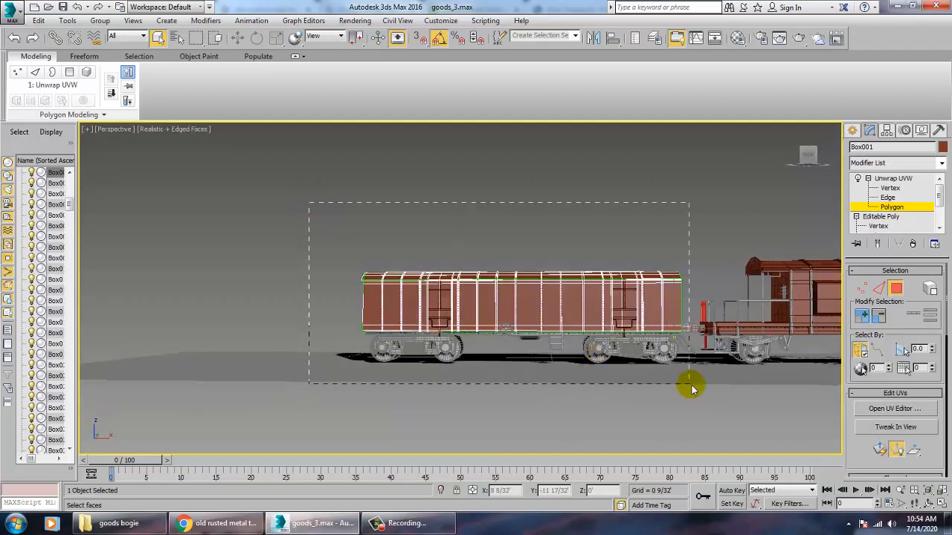
pyautogui.moveTo(690, 386); pyautogui.dragTo(693, 388)
pyautogui.keyDown('alt'); pyautogui.moveTo(625, 366); pyautogui.dragTo(633, 329, button='middle'); pyautogui.keyUp('alt')
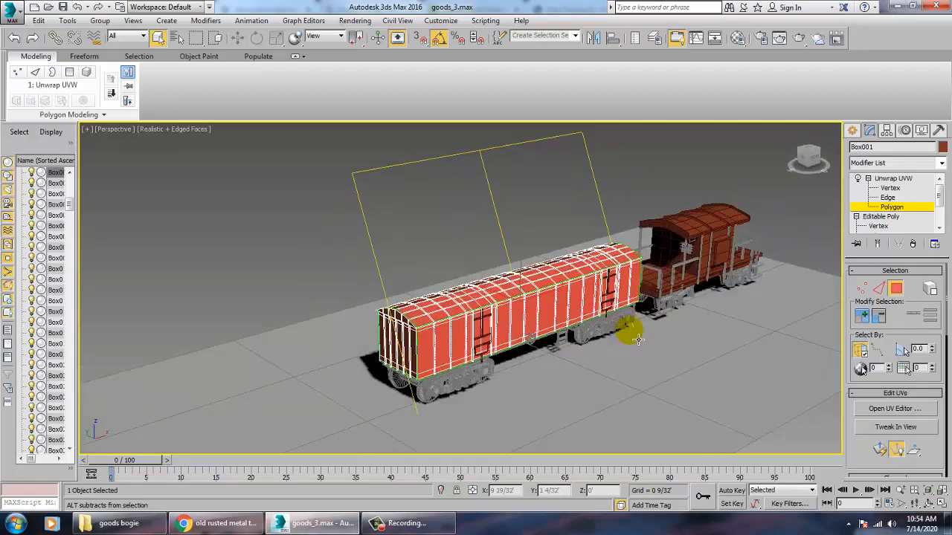
# Remove the roof polygons from the selection in the Top view
pyautogui.hotkey('alt', 'w')
pyautogui.rightClick(368, 221)
pyautogui.hotkey('alt', 'w')
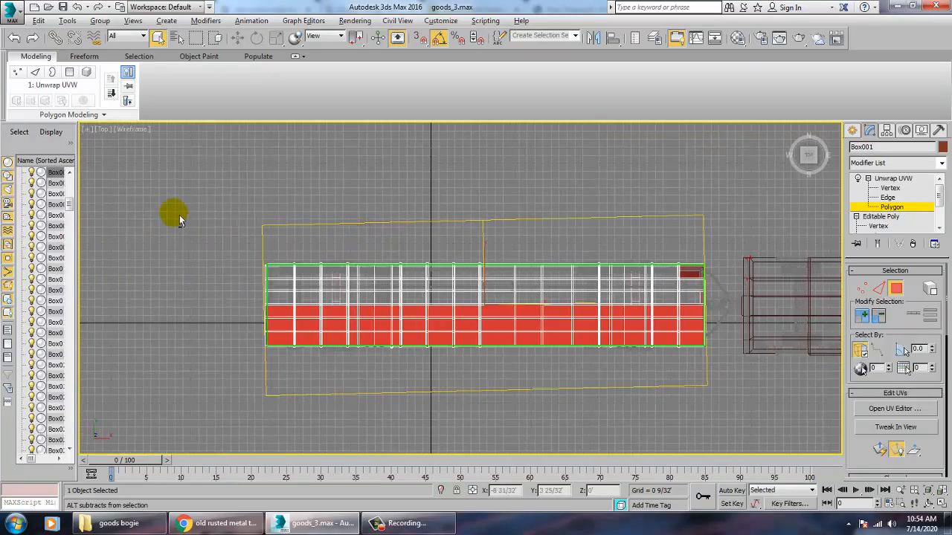
pyautogui.keyDown('alt'); pyautogui.moveTo(755, 345); pyautogui.dragTo(753, 336); pyautogui.keyUp('alt')
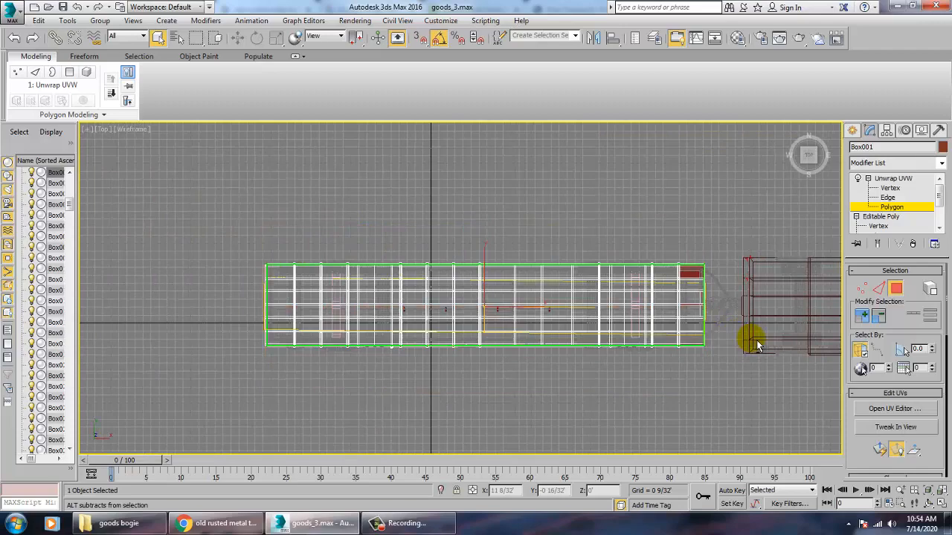
pyautogui.hotkey('alt', 'w')
pyautogui.rightClick(737, 376)
pyautogui.hotkey('alt', 'w')
pyautogui.keyDown('alt'); pyautogui.moveTo(660, 347); pyautogui.dragTo(694, 335, button='middle'); pyautogui.keyUp('alt')
# Subtract the polygons outside the near long side from the selection in the Left view, using wireframe display
pyautogui.hotkey('alt', 'w')
pyautogui.moveTo(595, 226); pyautogui.dragTo(585, 228, button='middle')
pyautogui.moveTo(390, 373); pyautogui.dragTo(378, 369, button='middle')
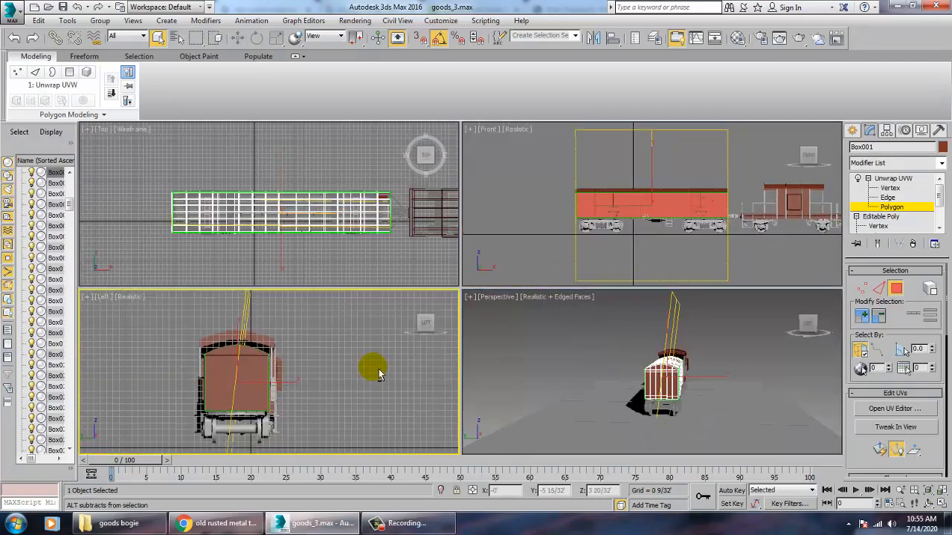
pyautogui.press('F3')
pyautogui.hotkey('alt', 'w')
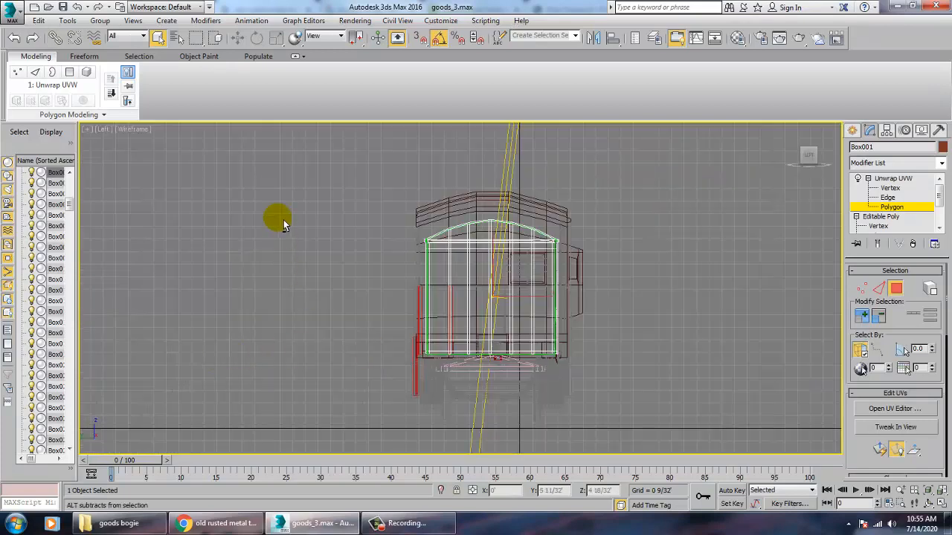
pyautogui.keyDown('alt'); pyautogui.moveTo(301, 176); pyautogui.dragTo(482, 383); pyautogui.keyUp('alt')
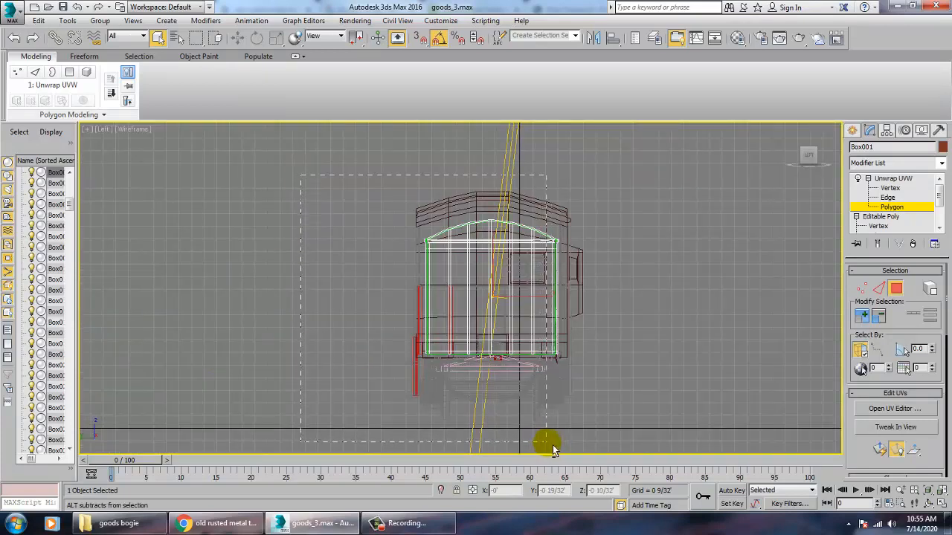
pyautogui.keyDown('alt'); pyautogui.moveTo(552, 448); pyautogui.dragTo(554, 440); pyautogui.keyUp('alt')
pyautogui.hotkey('alt', 'w')
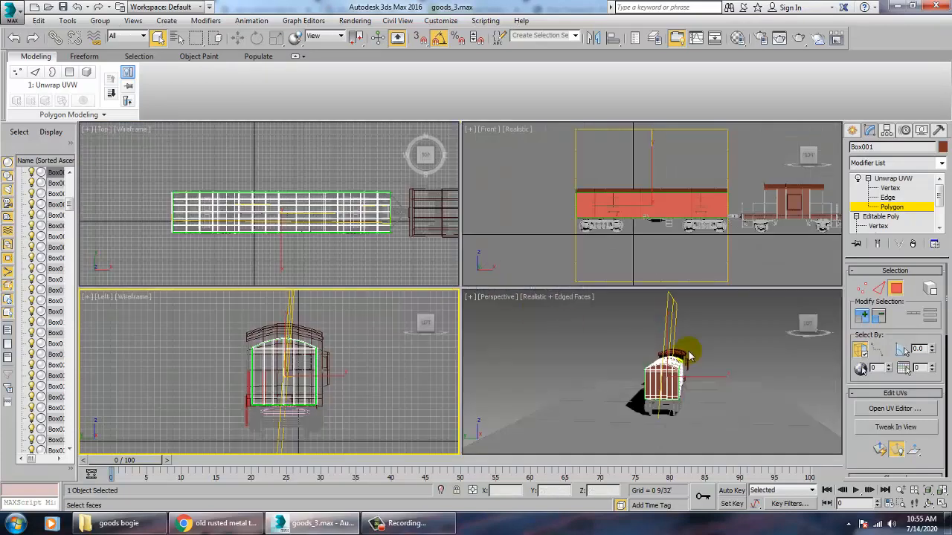
# Inspect the boxcar's side, end and roof up close to check which polygons are selected
pyautogui.keyDown('alt'); pyautogui.moveTo(639, 349); pyautogui.dragTo(732, 366, button='middle'); pyautogui.keyUp('alt')
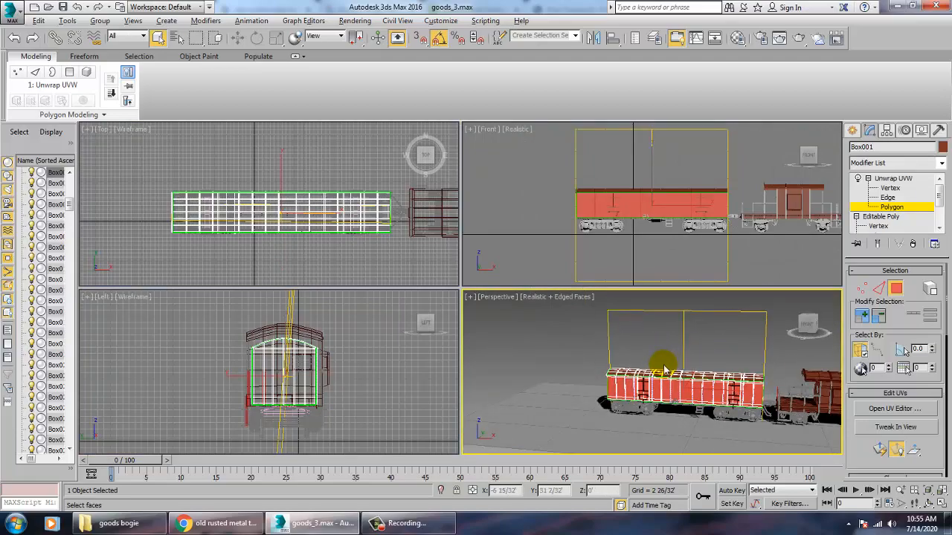
pyautogui.hotkey('alt', 'w')
pyautogui.scroll(10, 680, 378)
pyautogui.moveTo(680, 378); pyautogui.dragTo(694, 357, button='middle')
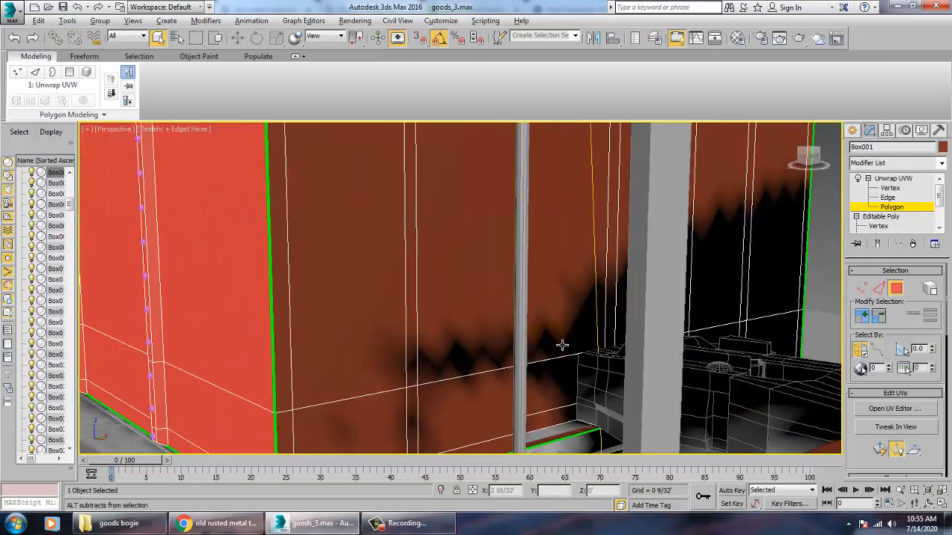
pyautogui.scroll(-10, 565, 346)
pyautogui.keyDown('alt'); pyautogui.moveTo(568, 349); pyautogui.dragTo(579, 301, button='middle'); pyautogui.keyUp('alt')
pyautogui.press('F3')
pyautogui.press('F3')
pyautogui.scroll(3, 521, 335)
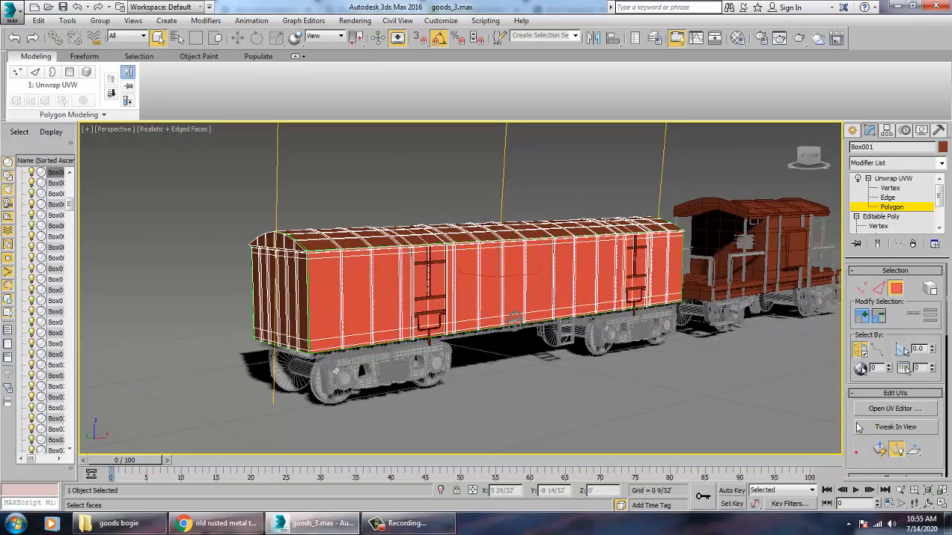
# Apply planar mapping to the selected long-side polygons, align the projection to Y and fit it to the selection
pyautogui.scroll(-5, 864, 372)
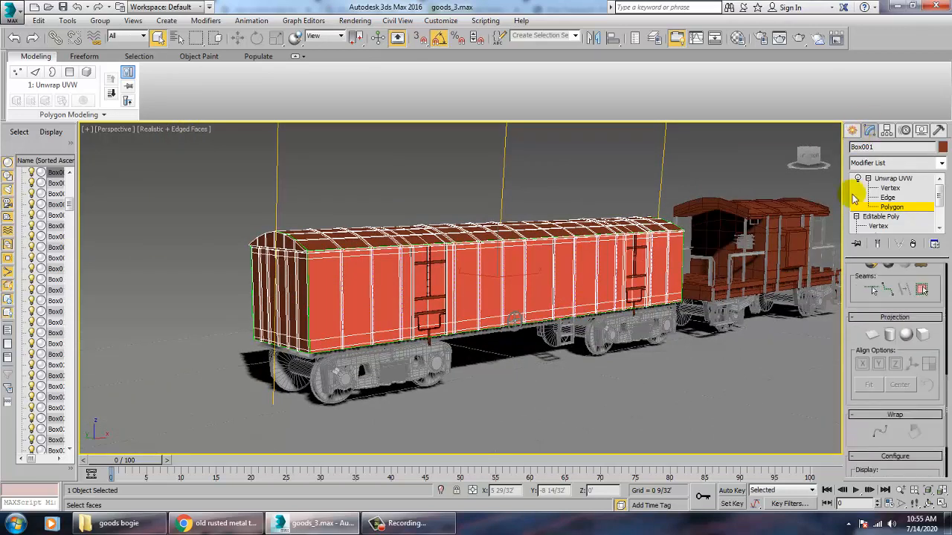
pyautogui.click(872, 335)
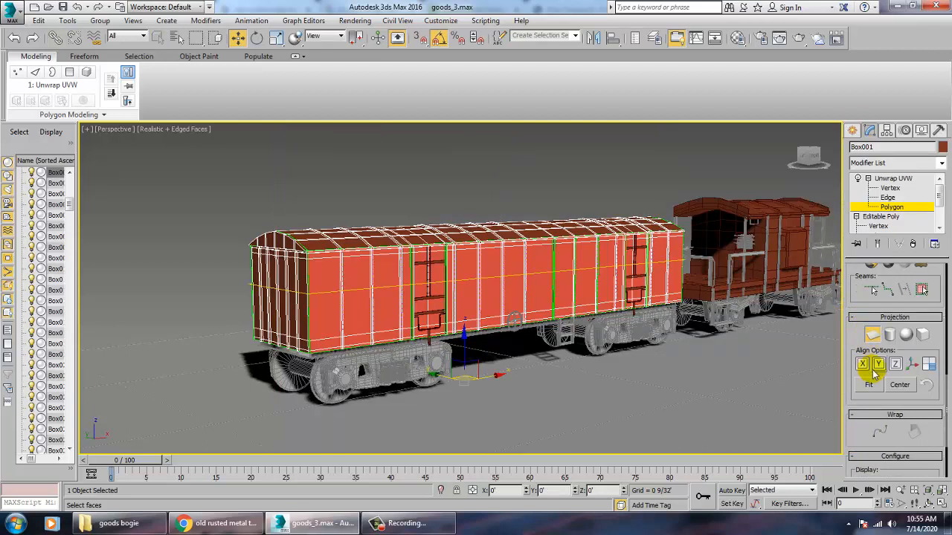
pyautogui.click(864, 364)
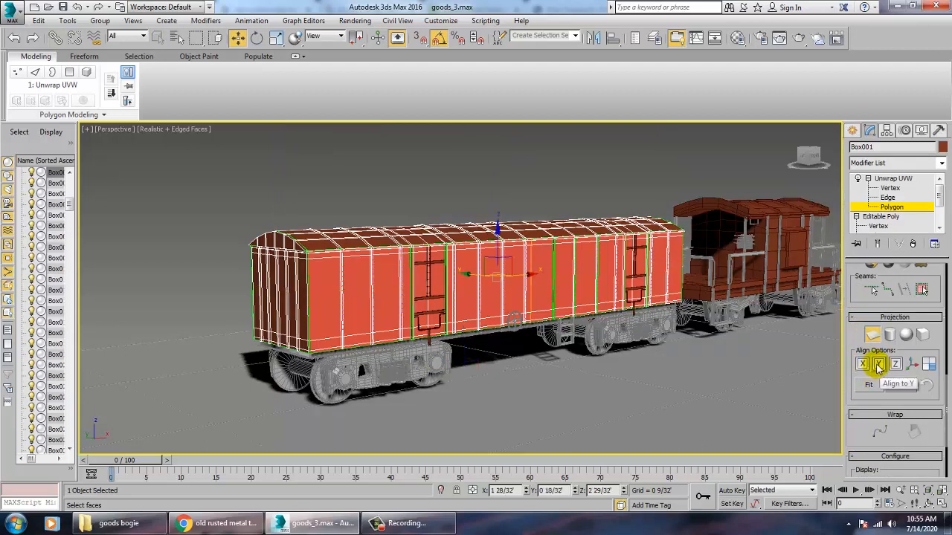
pyautogui.click(877, 365)
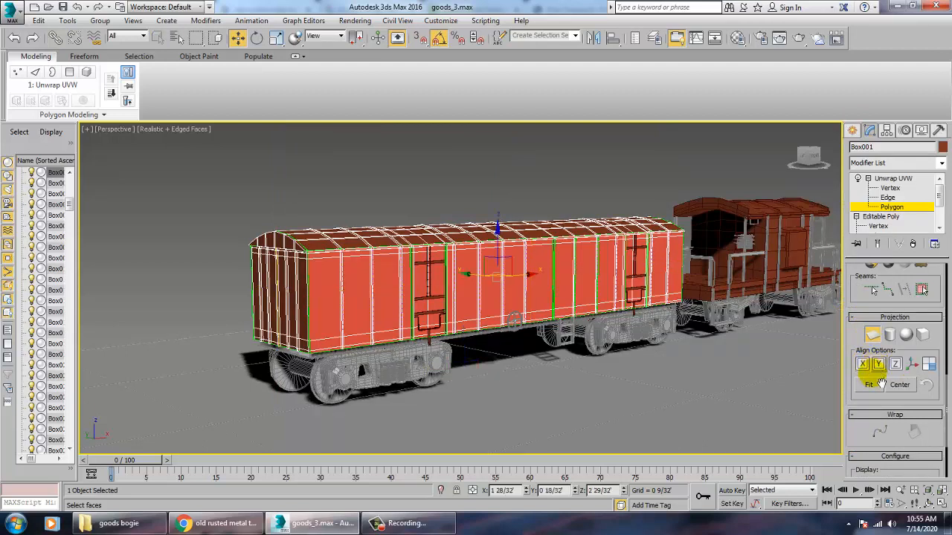
pyautogui.click(874, 384)
# Move the long side's UV cluster outside the checker square to its left in a maximized UV Editor, and minimize the editor
pyautogui.moveTo(853, 291); pyautogui.dragTo(860, 527)
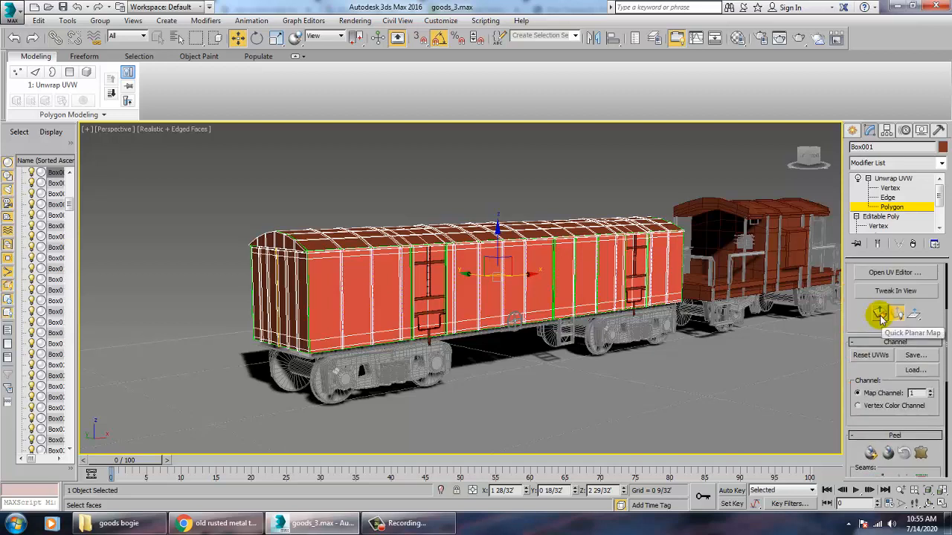
pyautogui.click(904, 273)
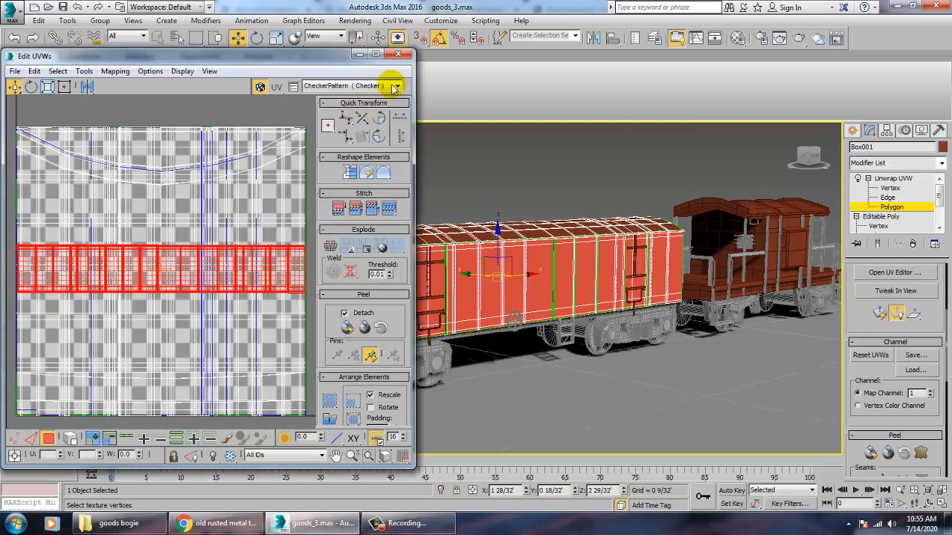
pyautogui.click(377, 55)
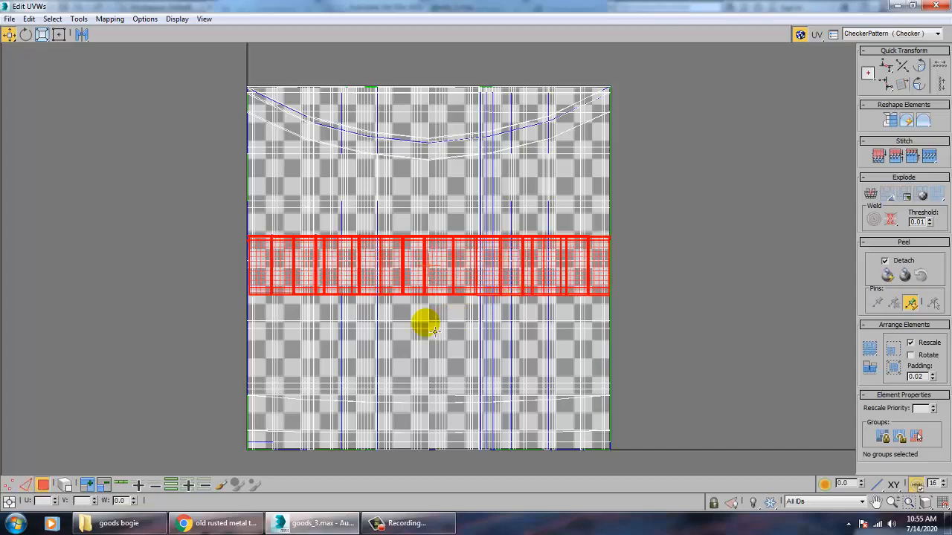
pyautogui.moveTo(439, 269); pyautogui.dragTo(57, 195)
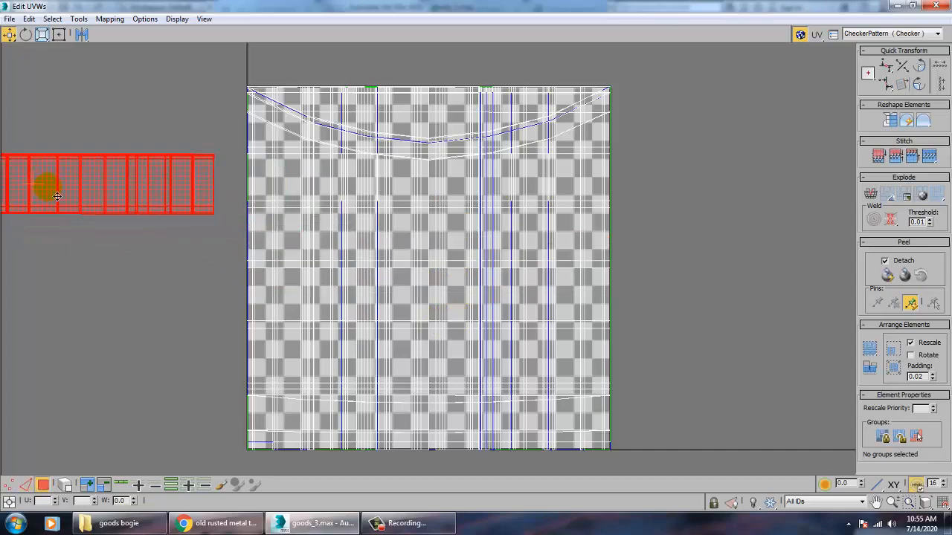
pyautogui.moveTo(422, 219); pyautogui.dragTo(510, 240, button='middle')
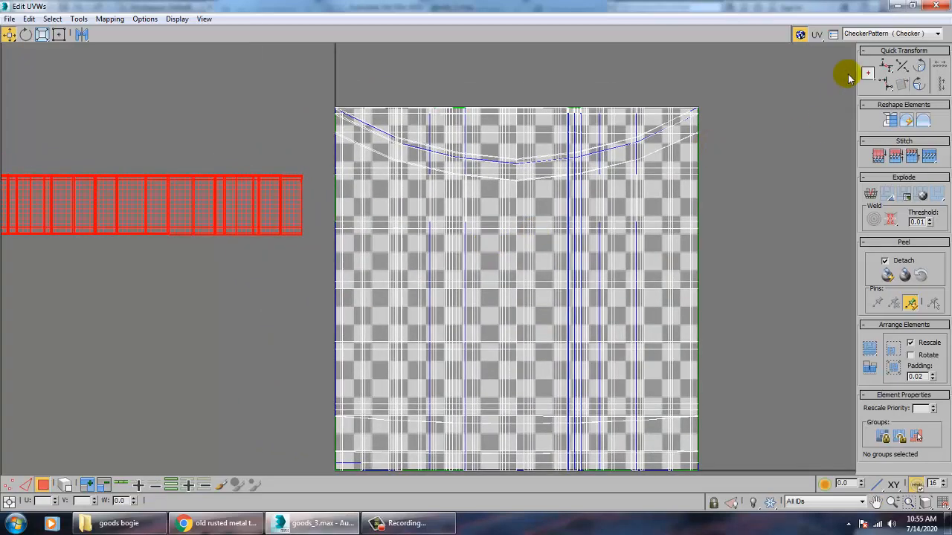
pyautogui.click(897, 6)
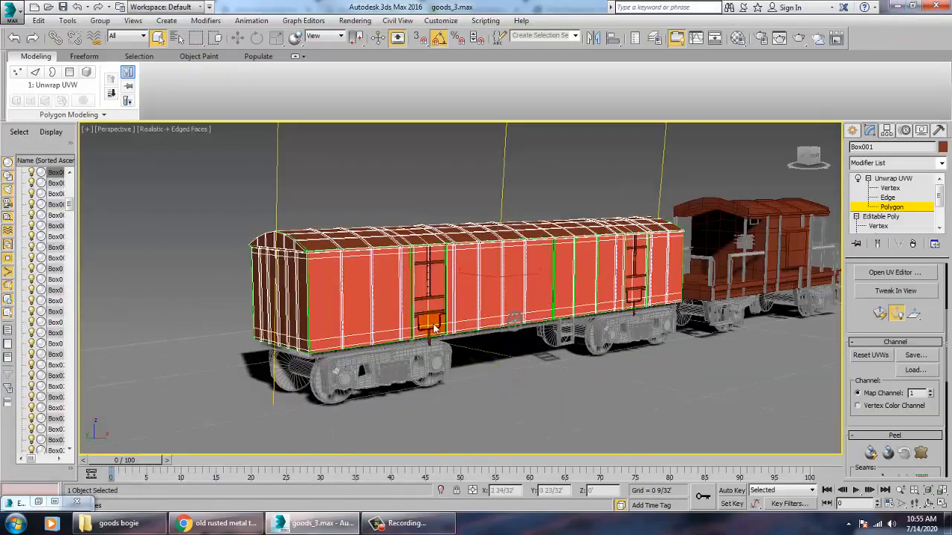
# Select the polygons at the boxcar body's free end, away from the brake van, using selection windows
pyautogui.keyDown('alt'); pyautogui.moveTo(435, 327); pyautogui.dragTo(485, 265, button='middle'); pyautogui.keyUp('alt')
pyautogui.keyDown('alt'); pyautogui.moveTo(584, 263); pyautogui.dragTo(618, 277, button='middle'); pyautogui.keyUp('alt')
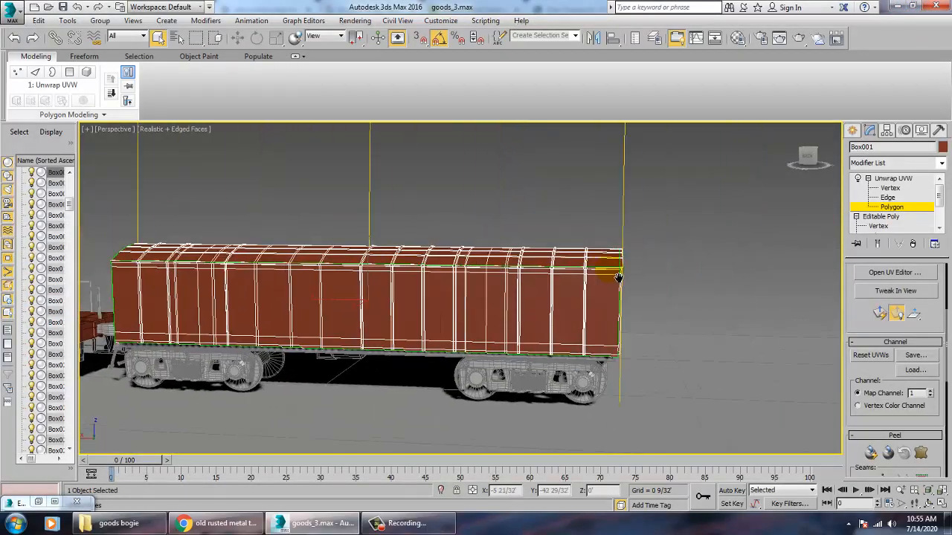
pyautogui.moveTo(608, 413); pyautogui.dragTo(597, 355)
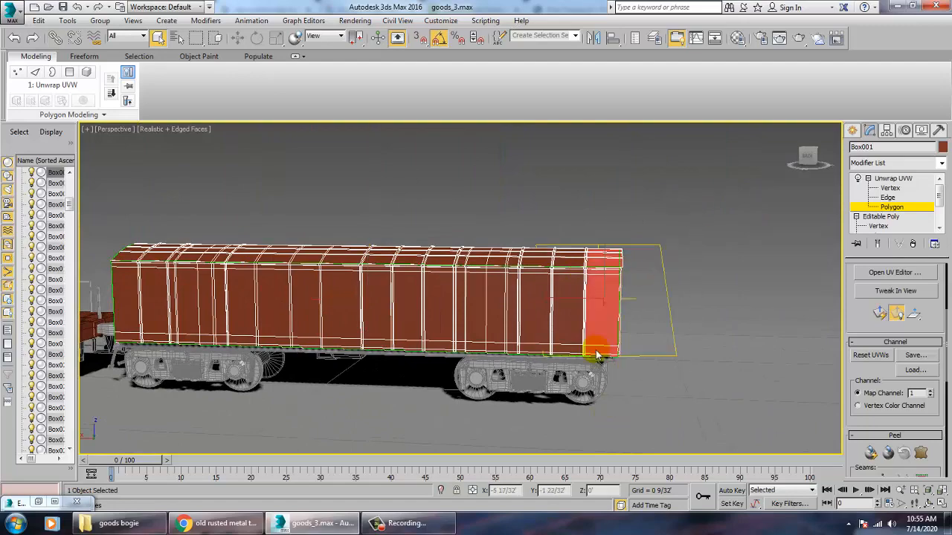
pyautogui.keyDown('alt'); pyautogui.moveTo(631, 322); pyautogui.dragTo(691, 224, button='middle'); pyautogui.keyUp('alt')
pyautogui.keyDown('alt'); pyautogui.moveTo(647, 297); pyautogui.dragTo(591, 262, button='middle'); pyautogui.keyUp('alt')
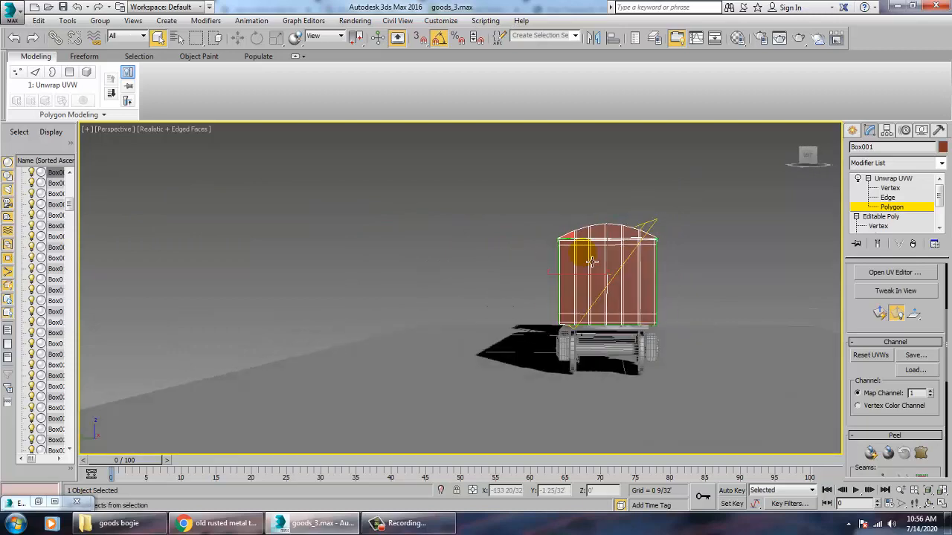
pyautogui.moveTo(654, 365); pyautogui.dragTo(680, 389)
# Subtract the polygons along the rest of the body in wireframe display, leaving only the free end wall selected
pyautogui.moveTo(641, 315)
pyautogui.keyDown('alt'); pyautogui.mouseDown(button='middle')
pyautogui.moveTo(741, 312)
pyautogui.moveTo(654, 346)
pyautogui.moveTo(520, 342)
pyautogui.moveTo(637, 333)
pyautogui.moveTo(647, 346)
pyautogui.moveTo(605, 287)
pyautogui.moveTo(580, 282)
pyautogui.mouseUp(button='middle'); pyautogui.keyUp('alt')
pyautogui.press('F3')
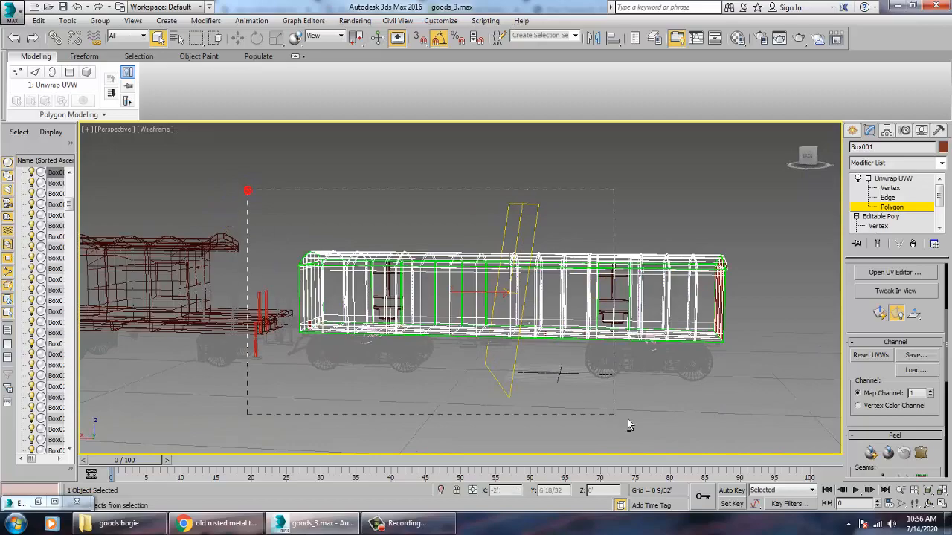
pyautogui.keyDown('alt'); pyautogui.moveTo(628, 418); pyautogui.dragTo(716, 438); pyautogui.keyUp('alt')
pyautogui.moveTo(620, 344)
pyautogui.keyDown('alt'); pyautogui.mouseDown(button='middle')
pyautogui.moveTo(632, 365)
pyautogui.moveTo(687, 351)
pyautogui.moveTo(510, 343)
pyautogui.moveTo(557, 315)
pyautogui.moveTo(602, 336)
pyautogui.mouseUp(button='middle'); pyautogui.keyUp('alt')
pyautogui.press('F3')
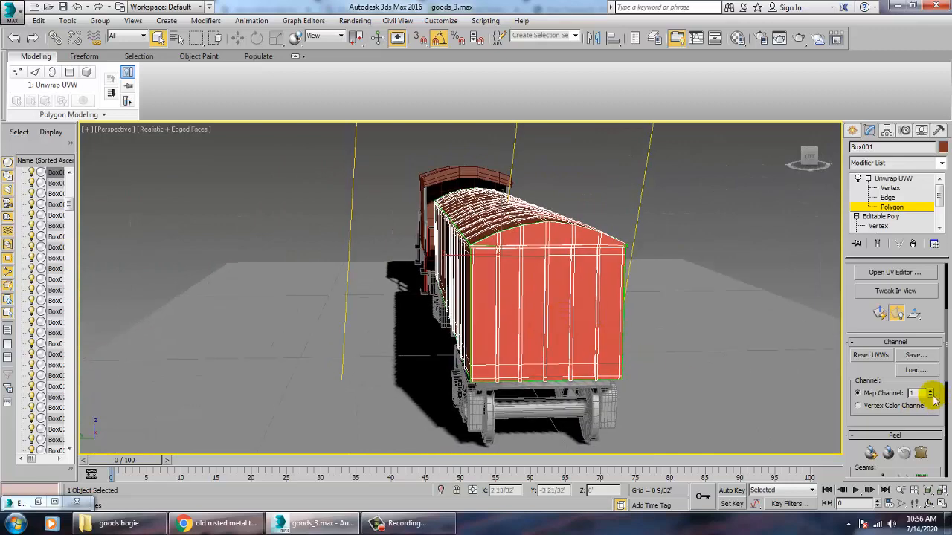
# Apply planar mapping to the selected end-wall polygons and align the projection to X
pyautogui.scroll(-5, 878, 419)
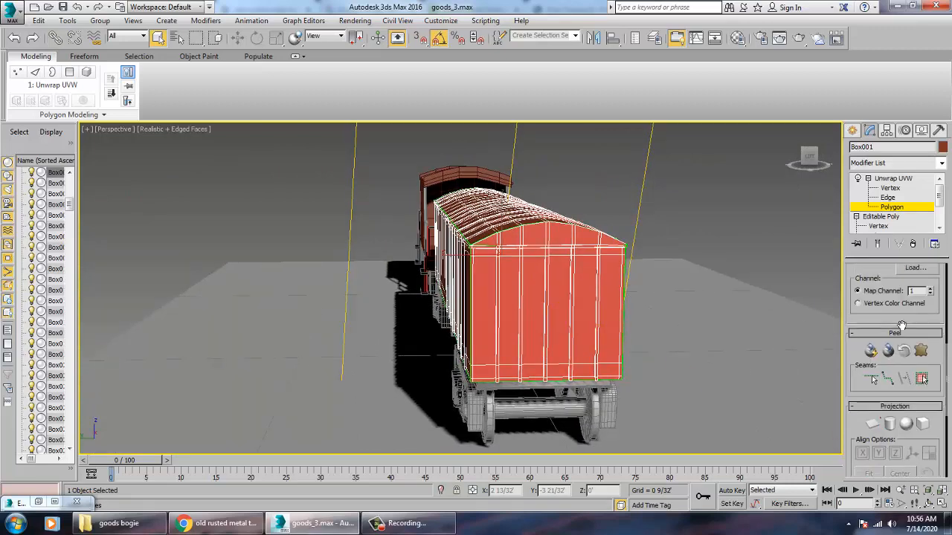
pyautogui.click(872, 366)
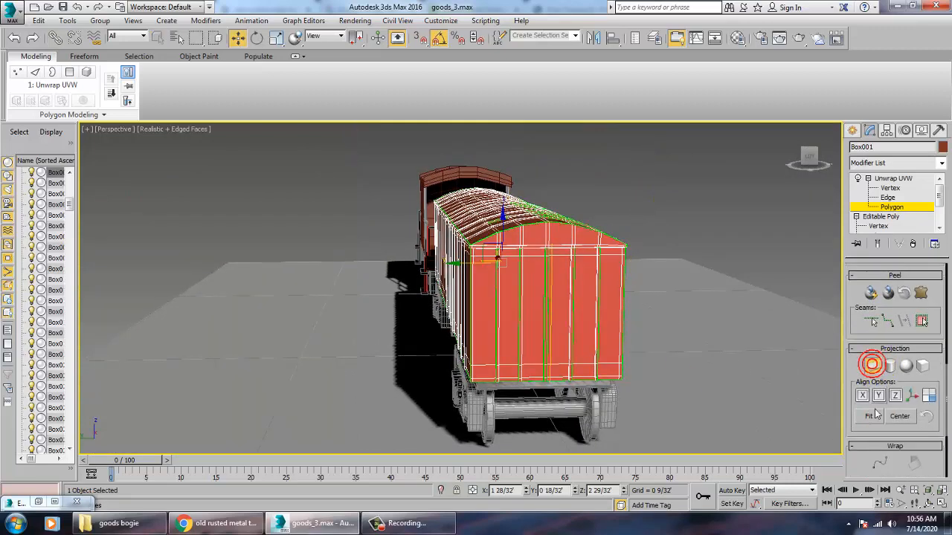
pyautogui.click(862, 396)
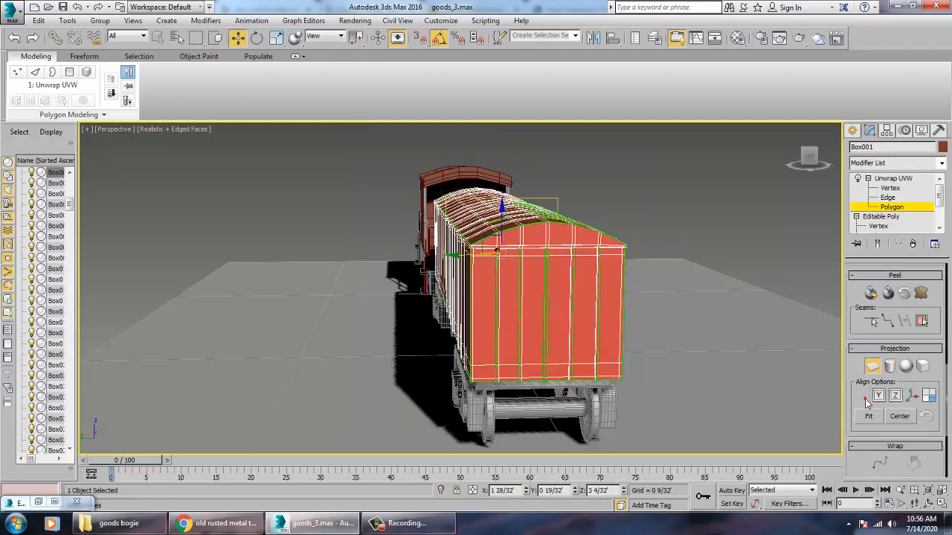
pyautogui.keyDown('alt'); pyautogui.moveTo(553, 280); pyautogui.dragTo(664, 292, button='middle'); pyautogui.keyUp('alt')
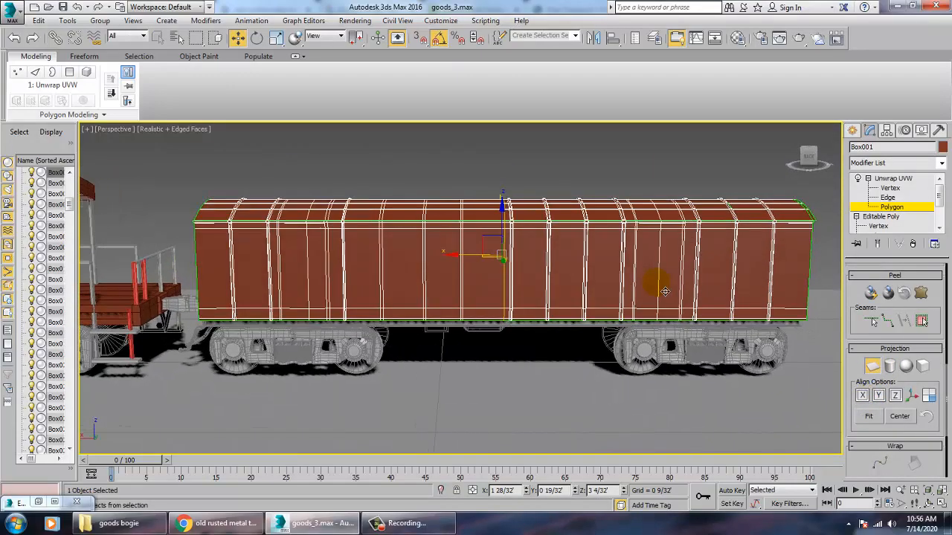
# Subtract stray polygons along the boxcar's body from the end-wall selection in wireframe display, and return to shaded display
pyautogui.press('F3')
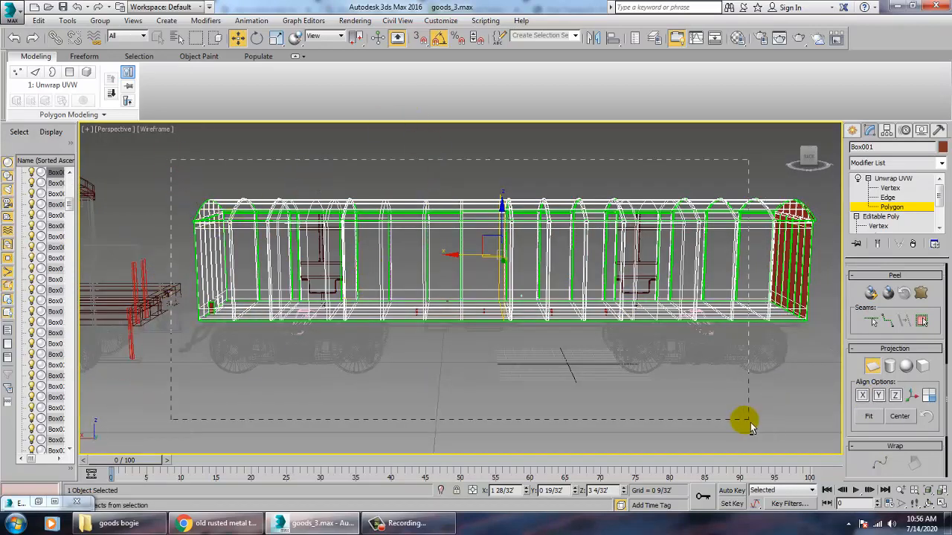
pyautogui.moveTo(662, 255); pyautogui.dragTo(563, 303, button='middle')
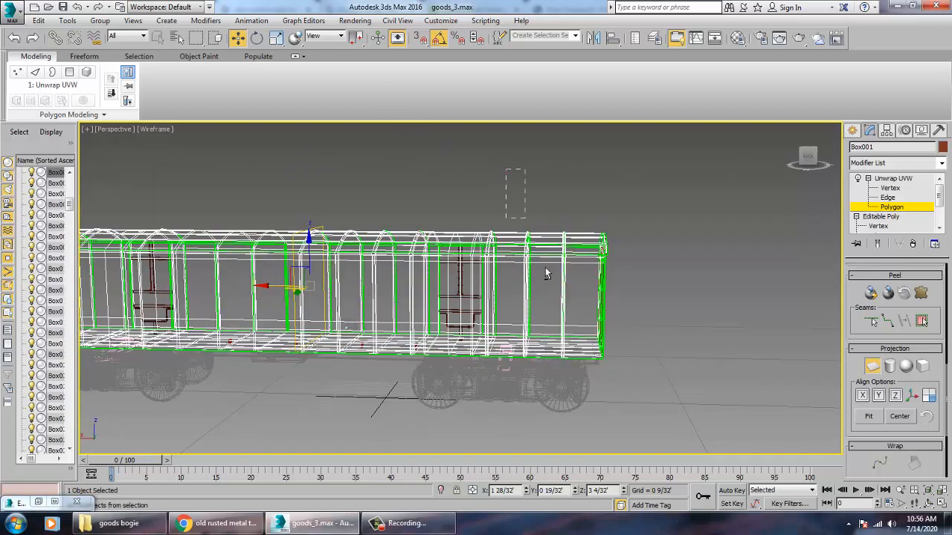
pyautogui.keyDown('alt'); pyautogui.moveTo(594, 408); pyautogui.dragTo(594, 408); pyautogui.keyUp('alt')
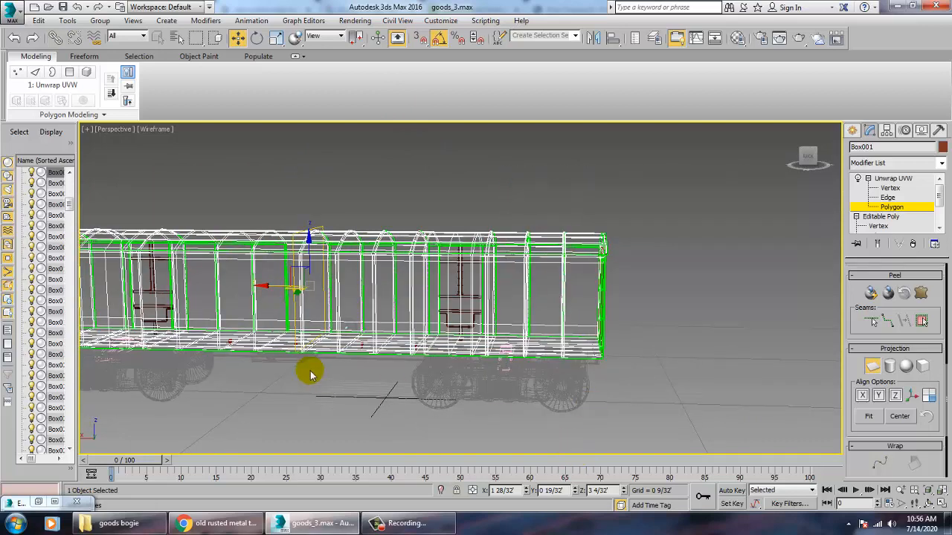
pyautogui.press('F3')
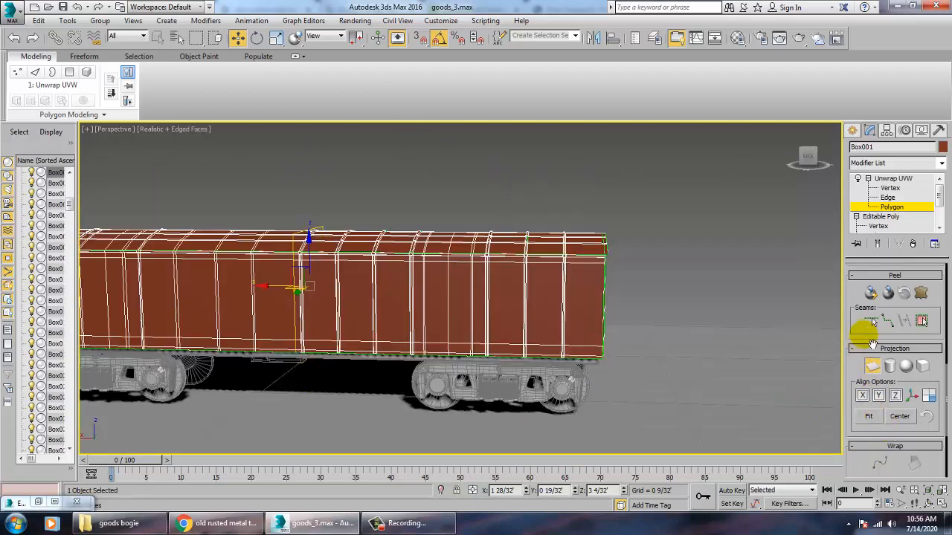
# Examine the end-wall selection's UVs in the UV Editor and inspect the selected wall's ribs up close on the model
pyautogui.scroll(-5, 872, 341)
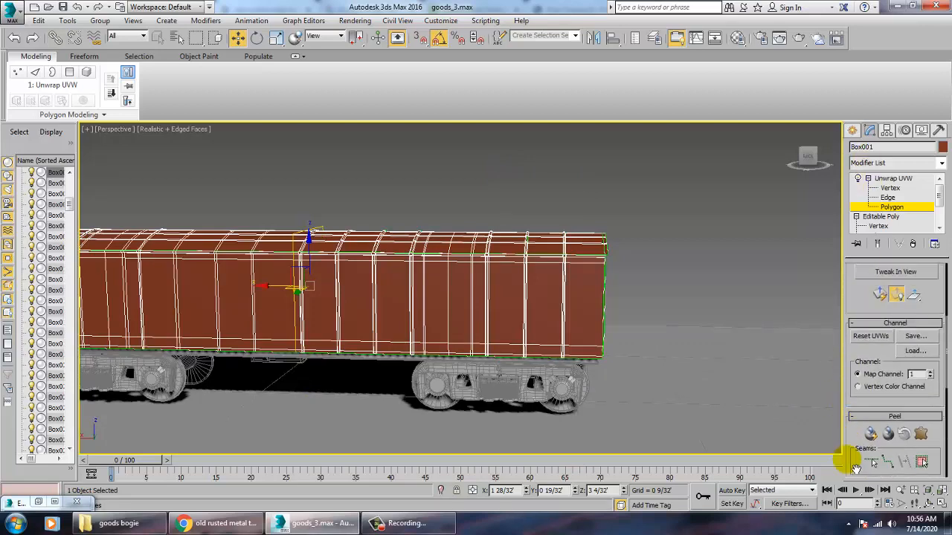
pyautogui.click(881, 362)
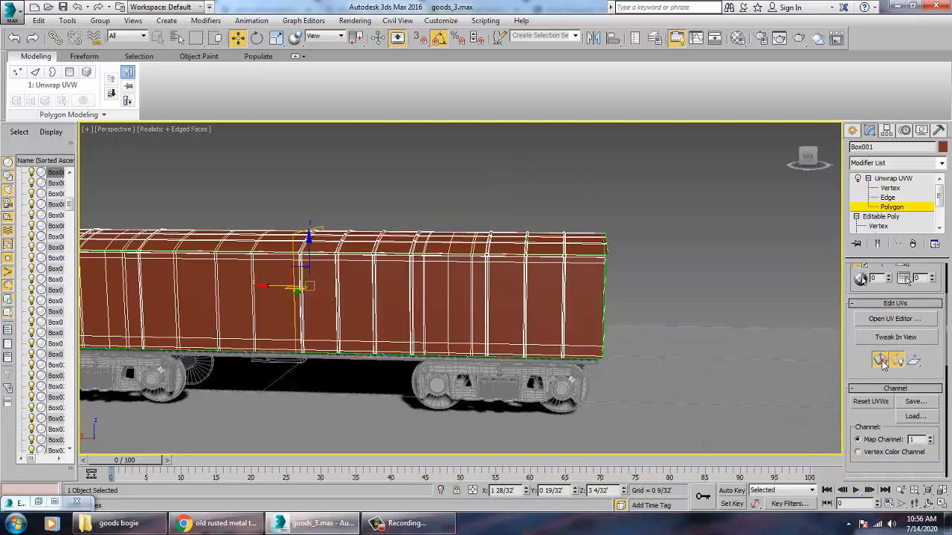
pyautogui.click(896, 320)
pyautogui.moveTo(527, 323); pyautogui.dragTo(509, 329, button='middle')
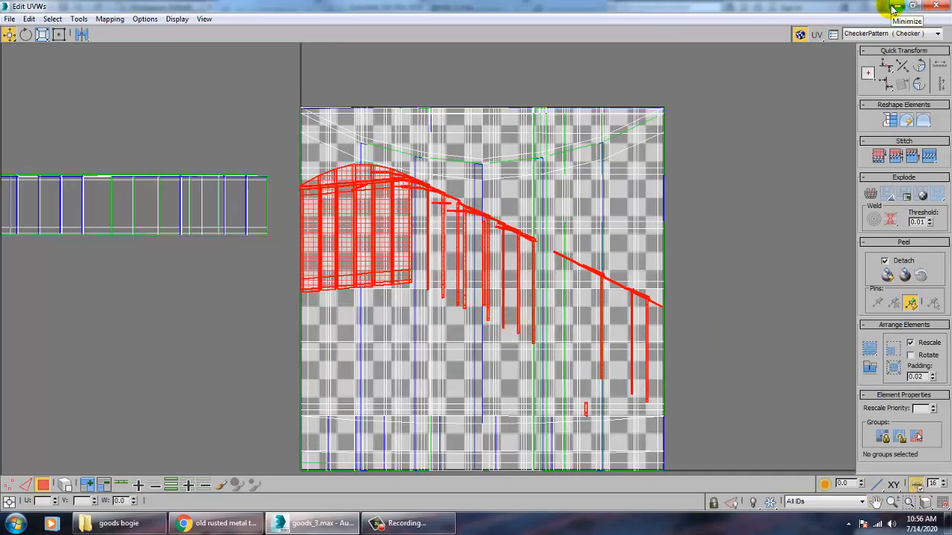
pyautogui.click(894, 7)
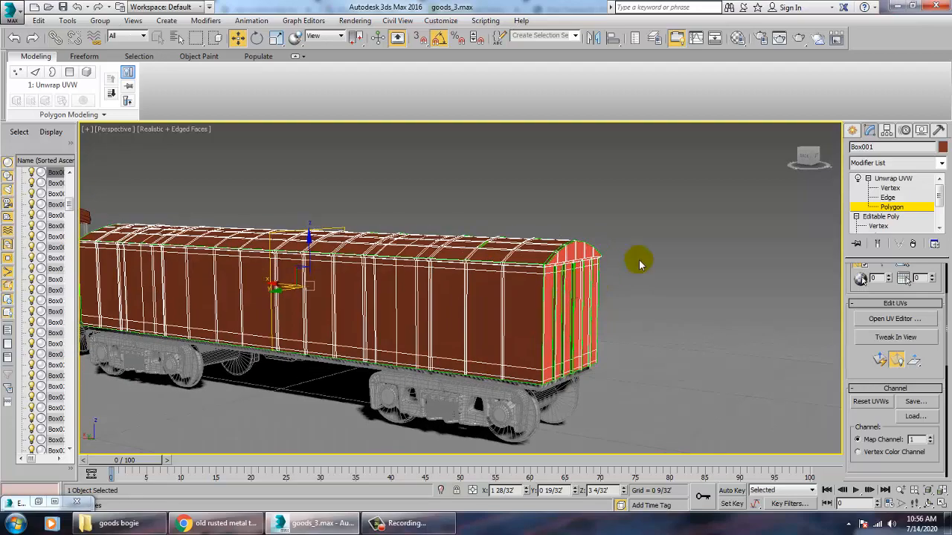
pyautogui.keyDown('alt'); pyautogui.moveTo(605, 265); pyautogui.dragTo(573, 272, button='middle'); pyautogui.keyUp('alt')
pyautogui.scroll(4, 544, 280)
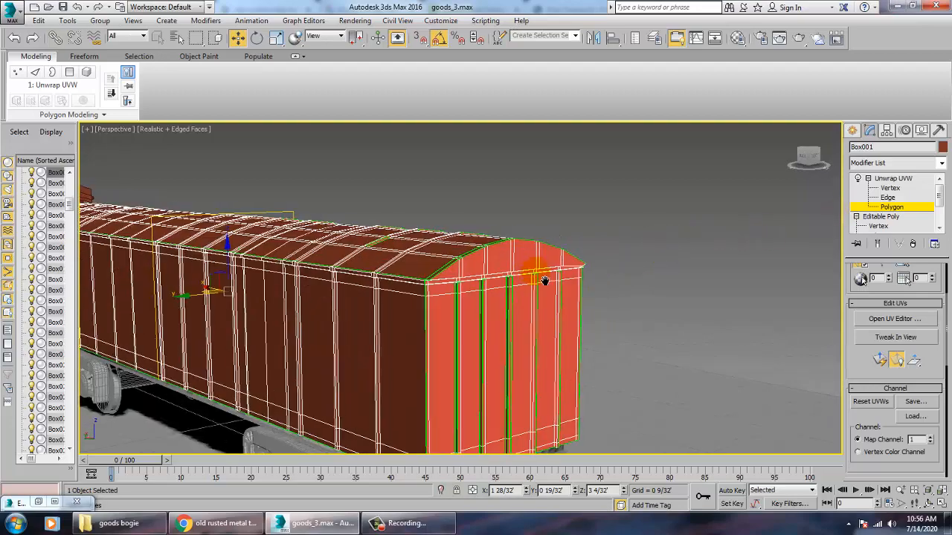
pyautogui.scroll(3, 538, 290)
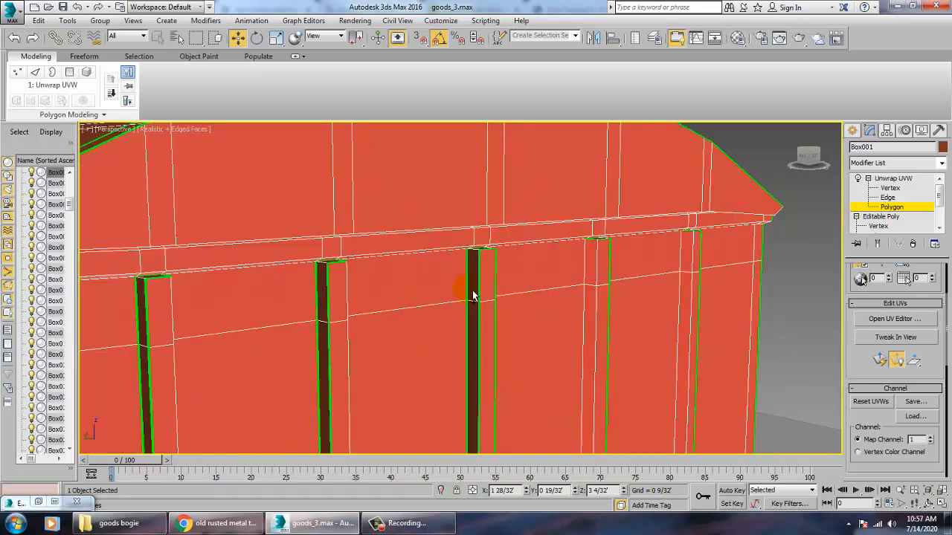
pyautogui.scroll(-8, 552, 288)
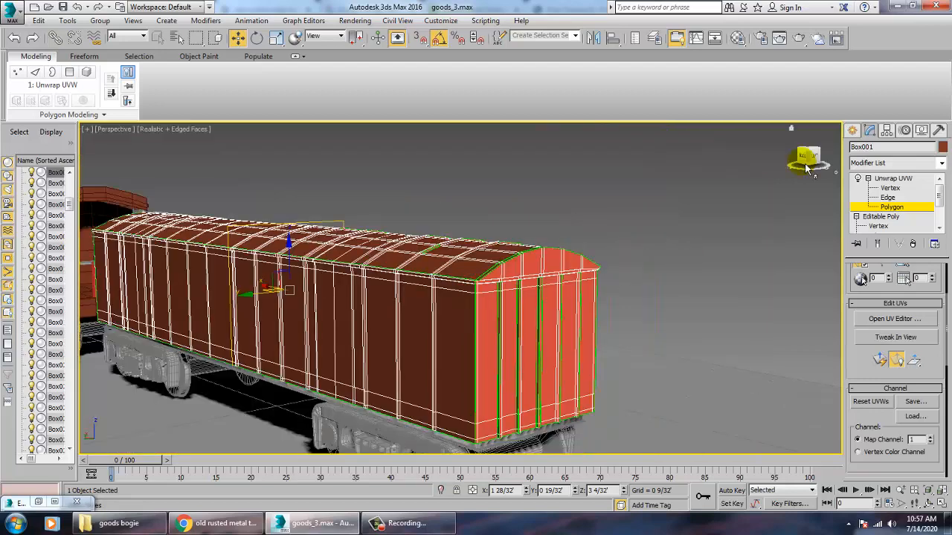
# Clear the polygon selection, deselect the boxcar body, and reselect it at the Polygon level of Unwrap UVW
pyautogui.click(894, 179)
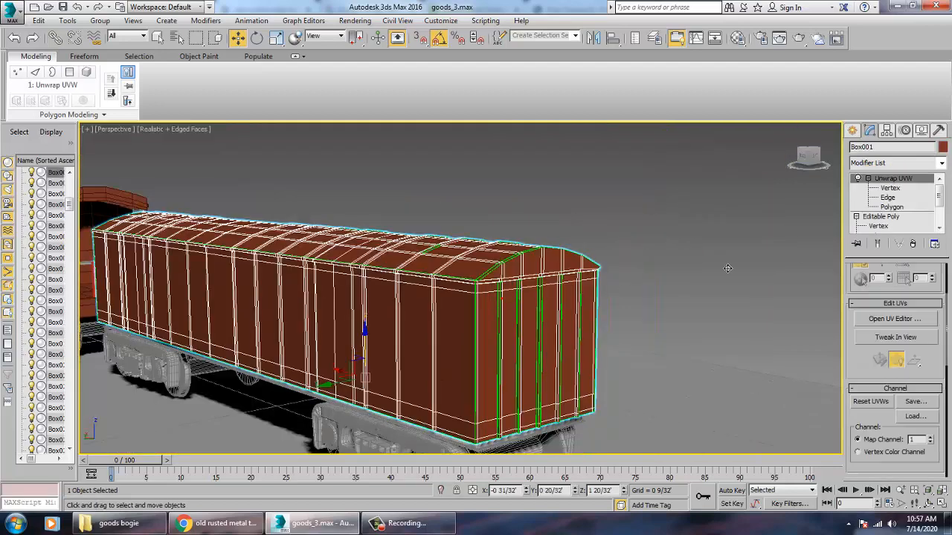
pyautogui.click(892, 207)
pyautogui.keyDown('alt'); pyautogui.moveTo(708, 263); pyautogui.dragTo(594, 281, button='middle'); pyautogui.keyUp('alt')
pyautogui.scroll(7, 596, 281)
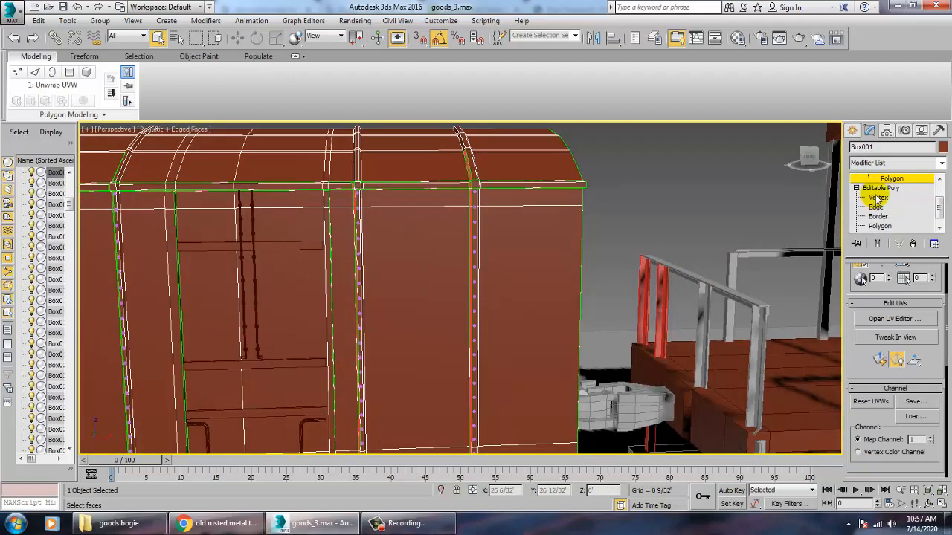
pyautogui.moveTo(938, 212); pyautogui.dragTo(938, 179)
pyautogui.click(897, 181)
pyautogui.click(681, 180)
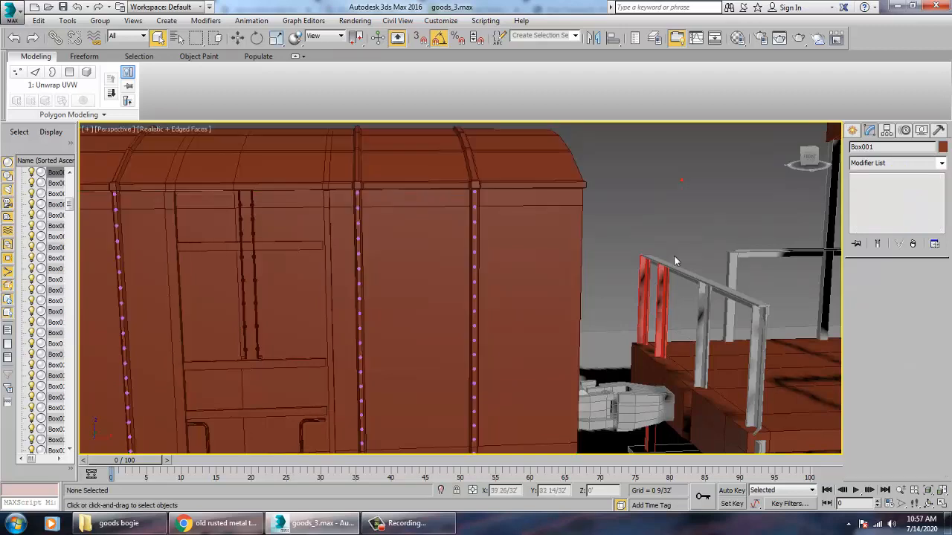
pyautogui.click(667, 296)
pyautogui.click(662, 194)
pyautogui.scroll(-6, 572, 253)
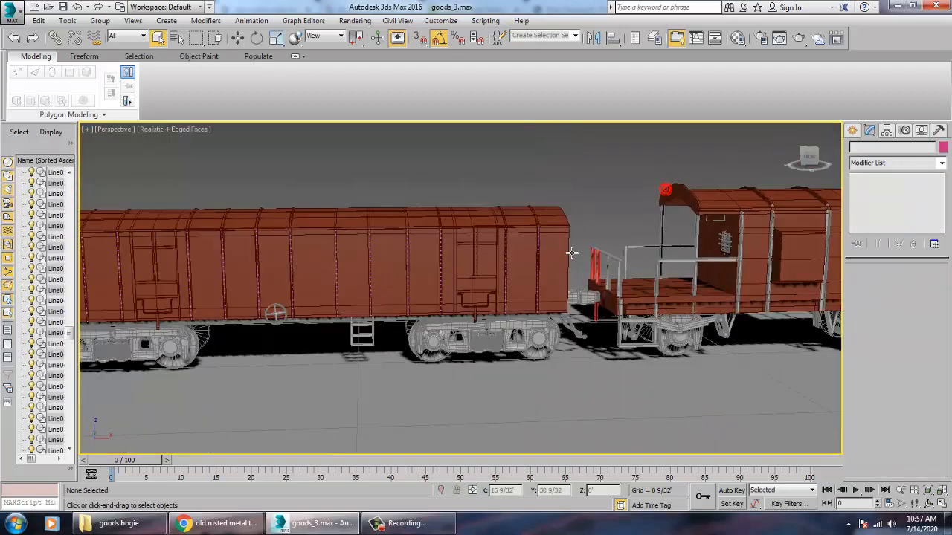
pyautogui.scroll(-4, 572, 253)
pyautogui.click(707, 248)
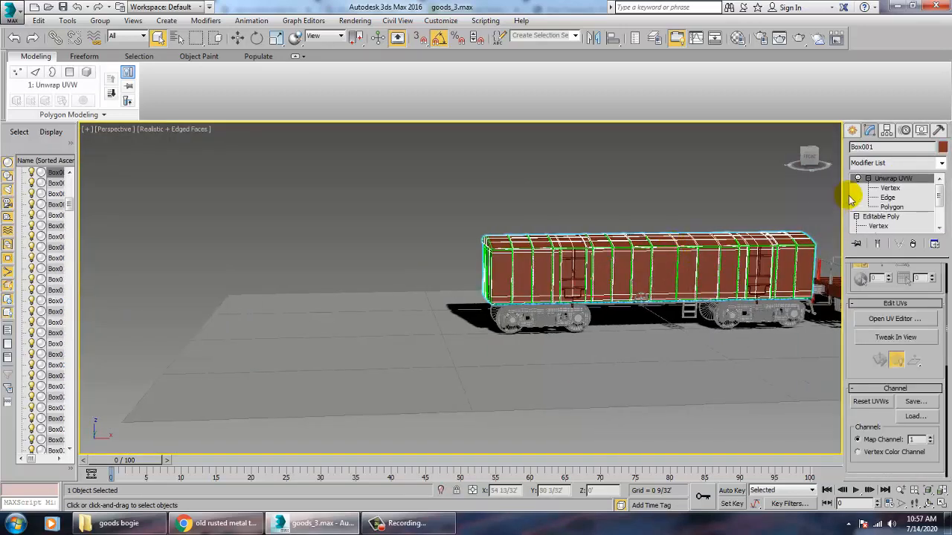
pyautogui.click(892, 206)
# Pick individual polygons in the gable of the boxcar's free end wall
pyautogui.moveTo(714, 282)
pyautogui.keyDown('alt'); pyautogui.mouseDown(button='middle')
pyautogui.moveTo(664, 316)
pyautogui.moveTo(713, 346)
pyautogui.moveTo(612, 308)
pyautogui.moveTo(605, 319)
pyautogui.mouseUp(button='middle'); pyautogui.keyUp('alt')
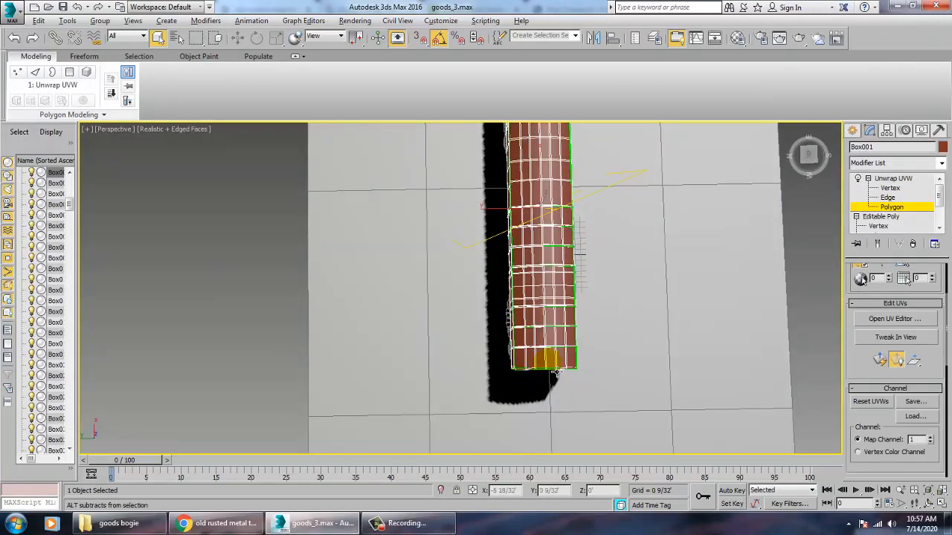
pyautogui.hotkey('shift', 'z')
pyautogui.scroll(5, 633, 259)
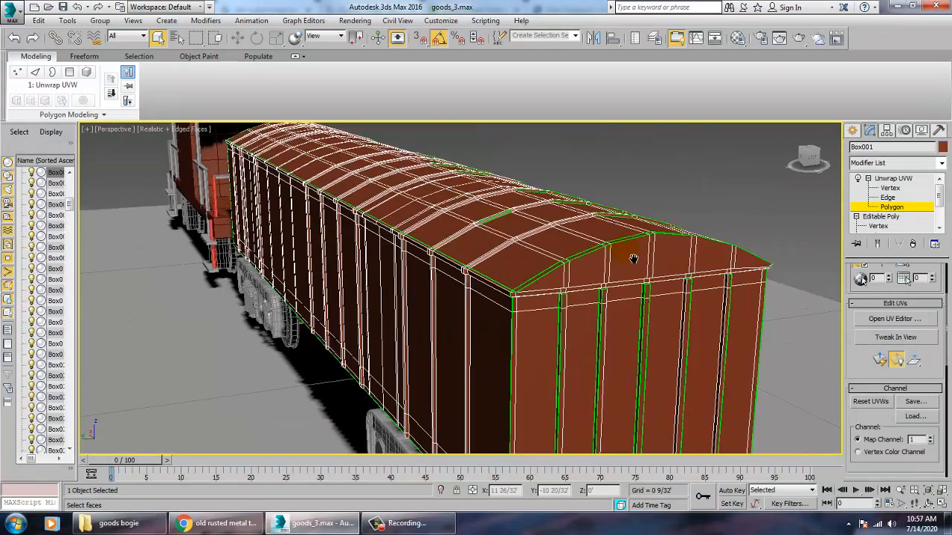
pyautogui.scroll(3, 624, 252)
pyautogui.scroll(-10, 627, 261)
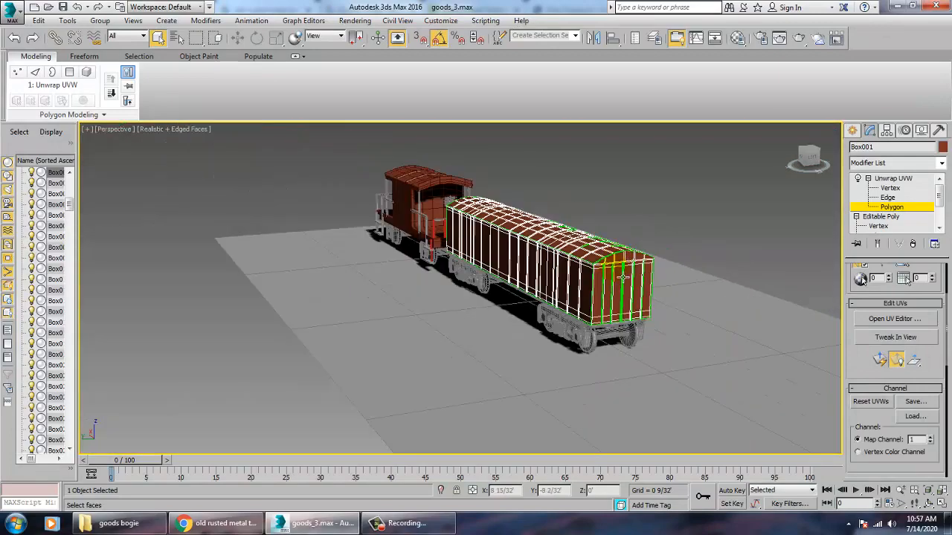
pyautogui.scroll(4, 623, 277)
pyautogui.click(643, 233)
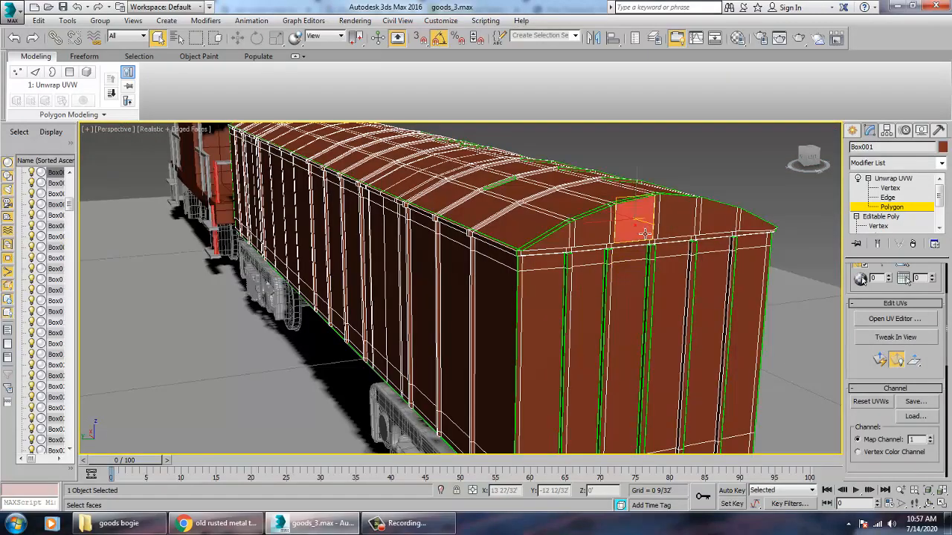
pyautogui.keyDown('ctrl'); pyautogui.click(600, 243); pyautogui.keyUp('ctrl')
pyautogui.scroll(-5, 570, 249)
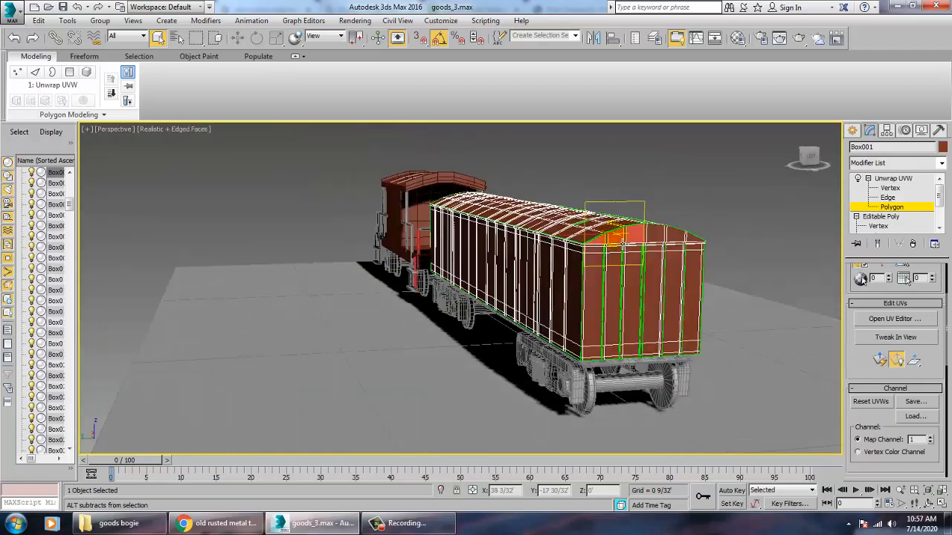
pyautogui.keyDown('alt'); pyautogui.moveTo(570, 249); pyautogui.dragTo(598, 236, button='middle'); pyautogui.keyUp('alt')
# Window-select the boxcar body from its free end and subtract the body polygons nearer the brake van
pyautogui.moveTo(528, 155); pyautogui.dragTo(631, 259)
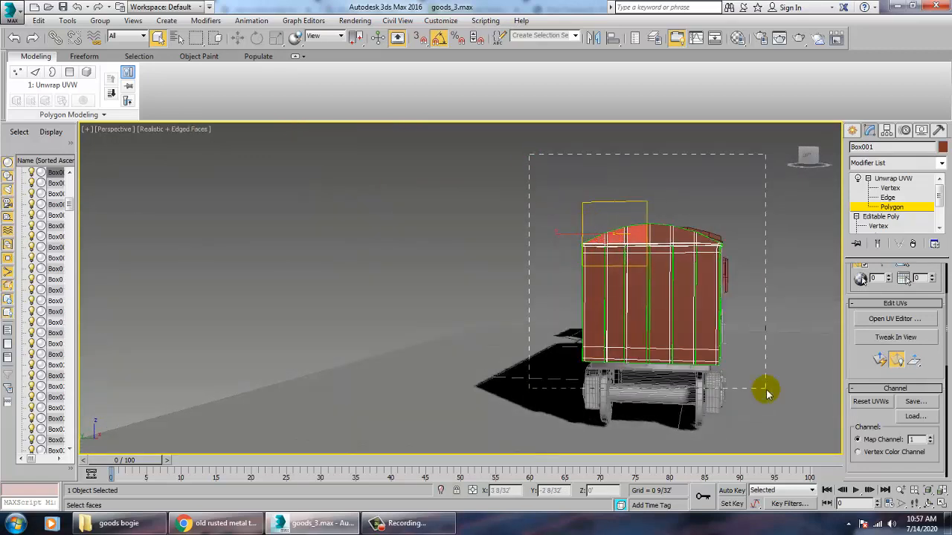
pyautogui.moveTo(766, 388); pyautogui.dragTo(765, 389)
pyautogui.keyDown('alt'); pyautogui.moveTo(695, 334); pyautogui.dragTo(771, 331, button='middle'); pyautogui.keyUp('alt')
pyautogui.scroll(-3, 772, 332)
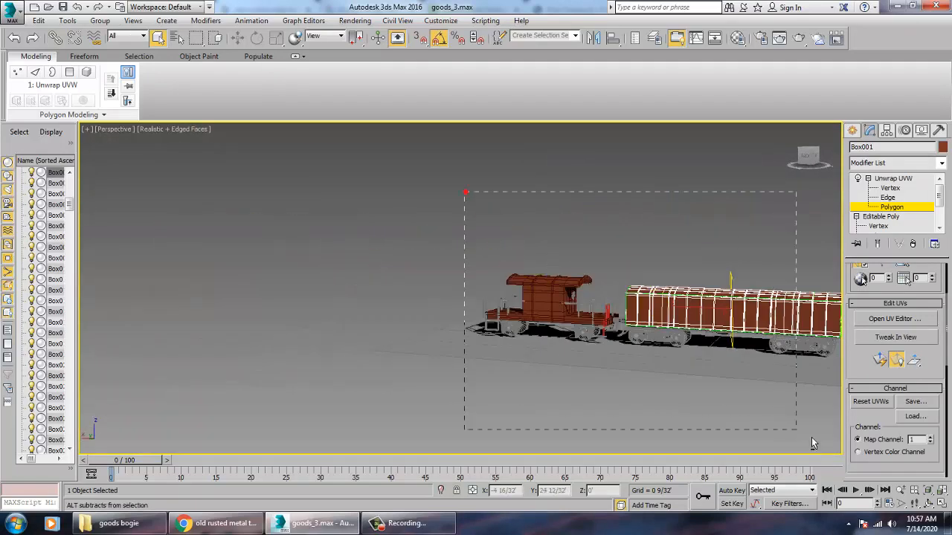
pyautogui.keyDown('alt'); pyautogui.moveTo(812, 443); pyautogui.dragTo(333, 223, button='middle'); pyautogui.keyUp('alt')
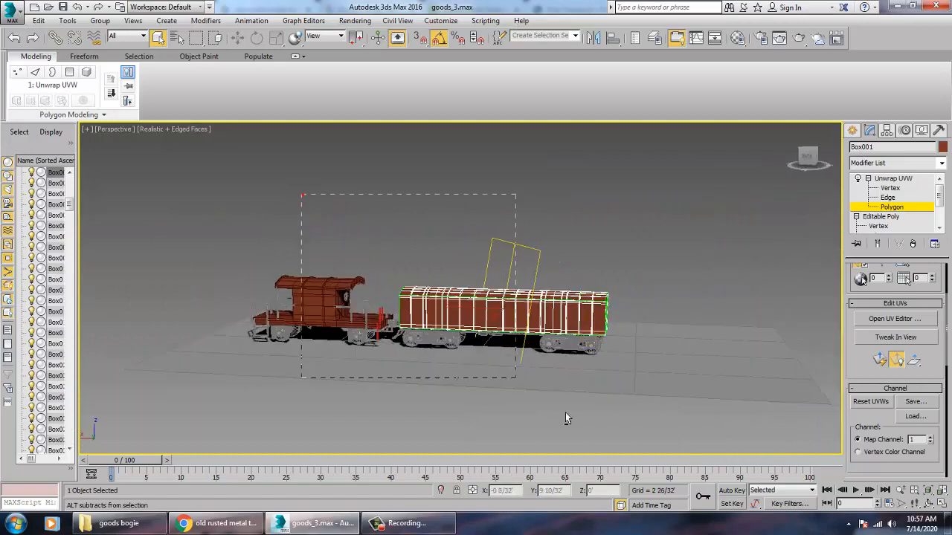
pyautogui.moveTo(608, 439); pyautogui.dragTo(608, 439)
pyautogui.keyDown('alt'); pyautogui.moveTo(656, 364); pyautogui.dragTo(552, 276, button='middle'); pyautogui.keyUp('alt')
# Subtract the polygons still selected along the boxcar's long sides in wireframe display
pyautogui.press('F3')
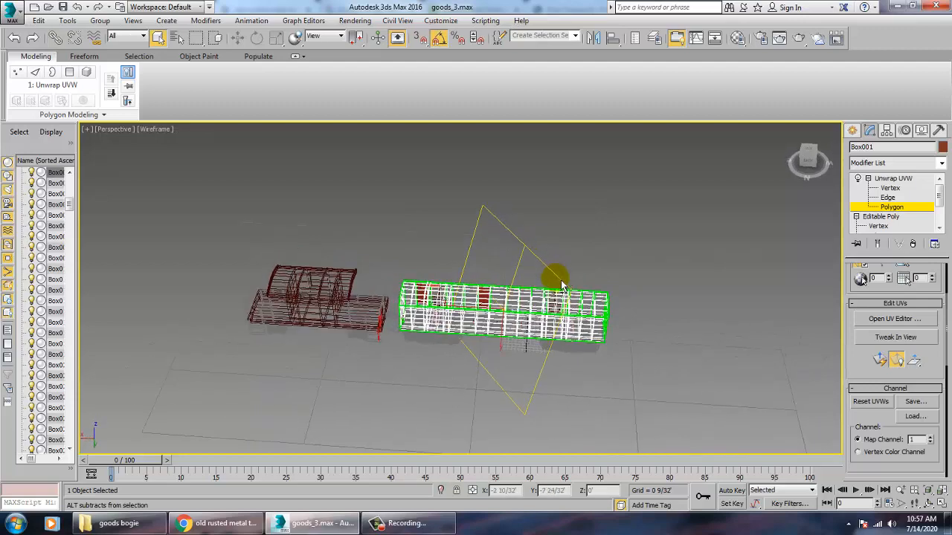
pyautogui.keyDown('alt'); pyautogui.moveTo(466, 360); pyautogui.dragTo(605, 282, button='middle'); pyautogui.keyUp('alt')
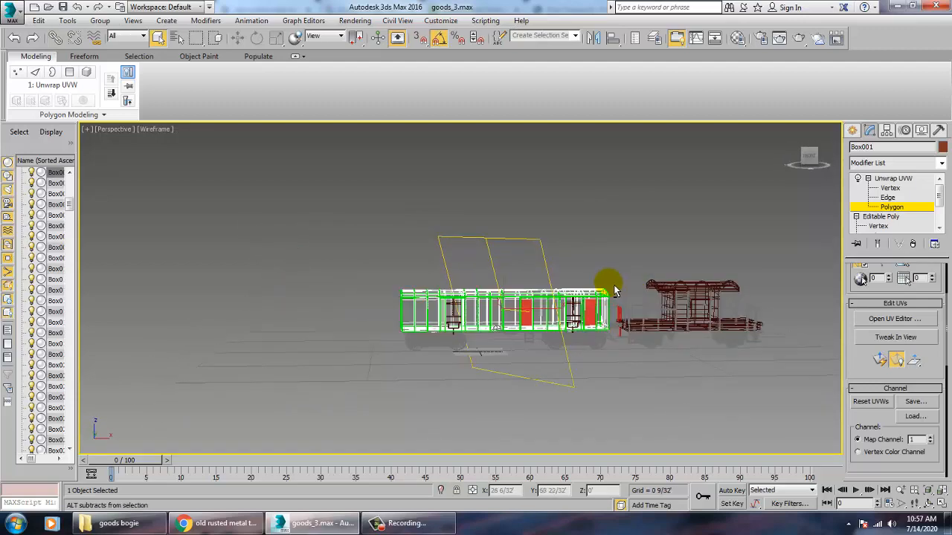
pyautogui.click(542, 292)
pyautogui.scroll(4, 541, 293)
pyautogui.scroll(-3, 528, 293)
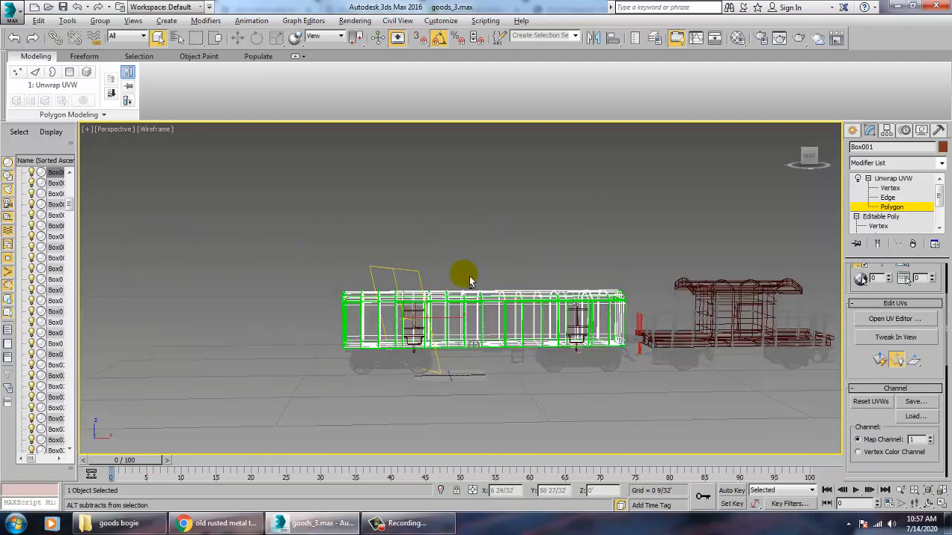
pyautogui.moveTo(417, 199); pyautogui.dragTo(686, 489)
# Subtract the remaining body polygons from several angles, leaving only the free end wall selected, and return to shaded display
pyautogui.scroll(3, 556, 349)
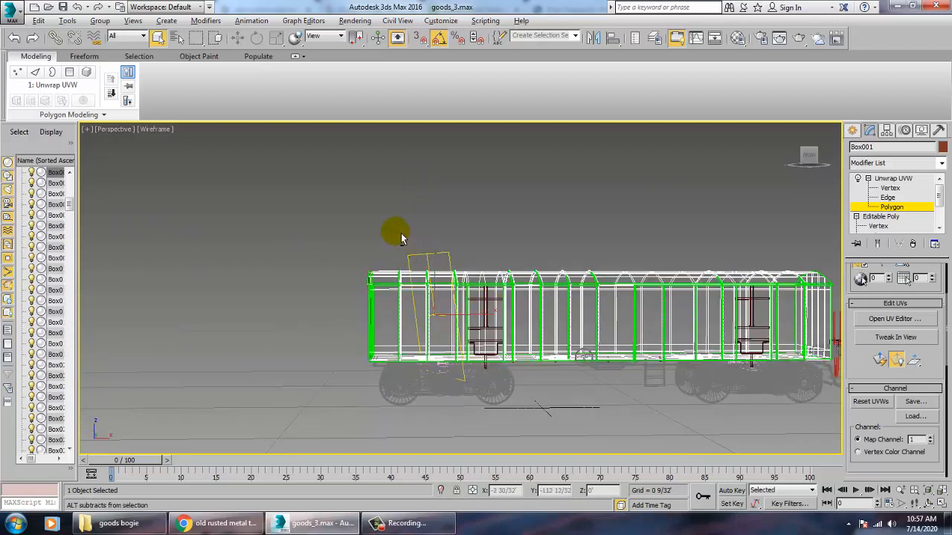
pyautogui.keyDown('alt'); pyautogui.moveTo(415, 362); pyautogui.dragTo(414, 280, button='middle'); pyautogui.keyUp('alt')
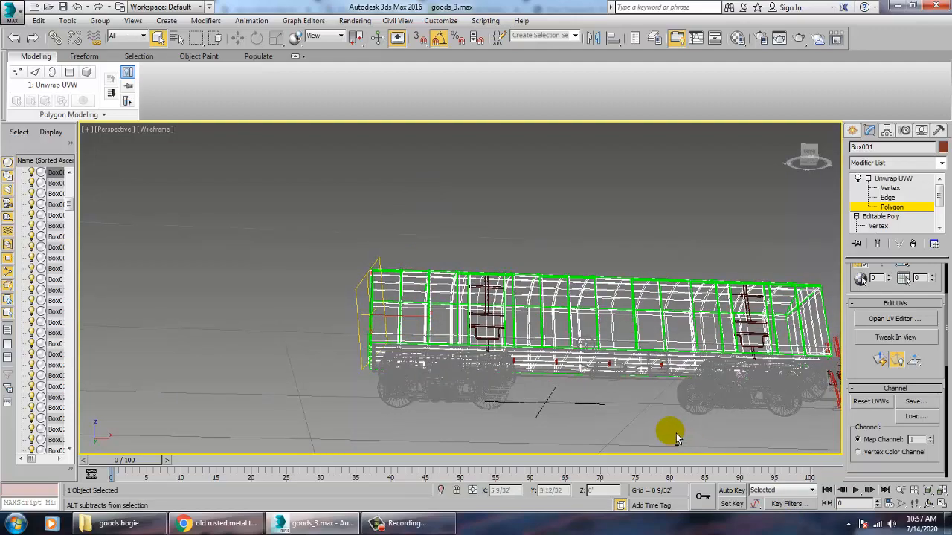
pyautogui.keyDown('alt'); pyautogui.moveTo(525, 343); pyautogui.dragTo(647, 365, button='middle'); pyautogui.keyUp('alt')
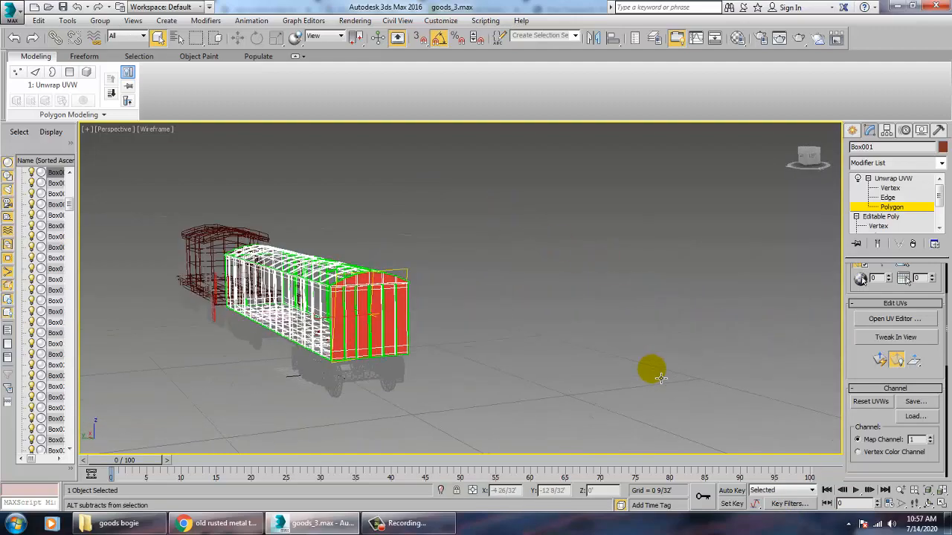
pyautogui.keyDown('alt'); pyautogui.moveTo(495, 312); pyautogui.dragTo(294, 275, button='middle'); pyautogui.keyUp('alt')
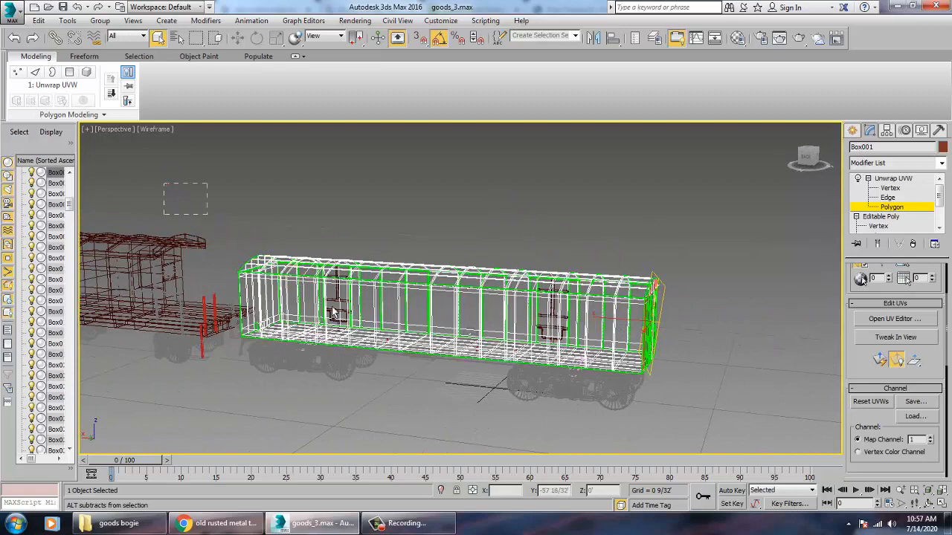
pyautogui.moveTo(570, 456); pyautogui.dragTo(630, 444)
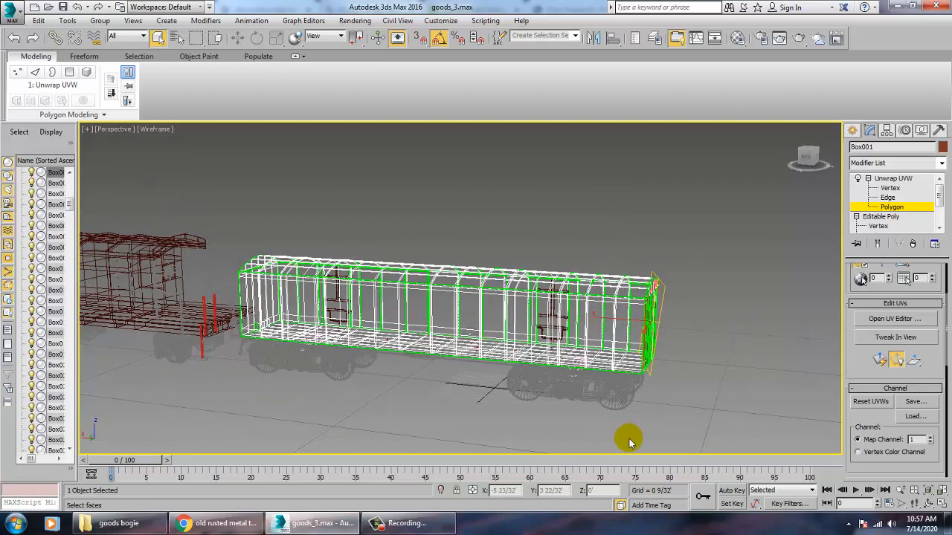
pyautogui.keyDown('alt'); pyautogui.moveTo(627, 347); pyautogui.dragTo(866, 437, button='middle'); pyautogui.keyUp('alt')
pyautogui.press('F3')
# Apply planar mapping to the reselected free end wall and align the projection to X
pyautogui.scroll(-5, 871, 364)
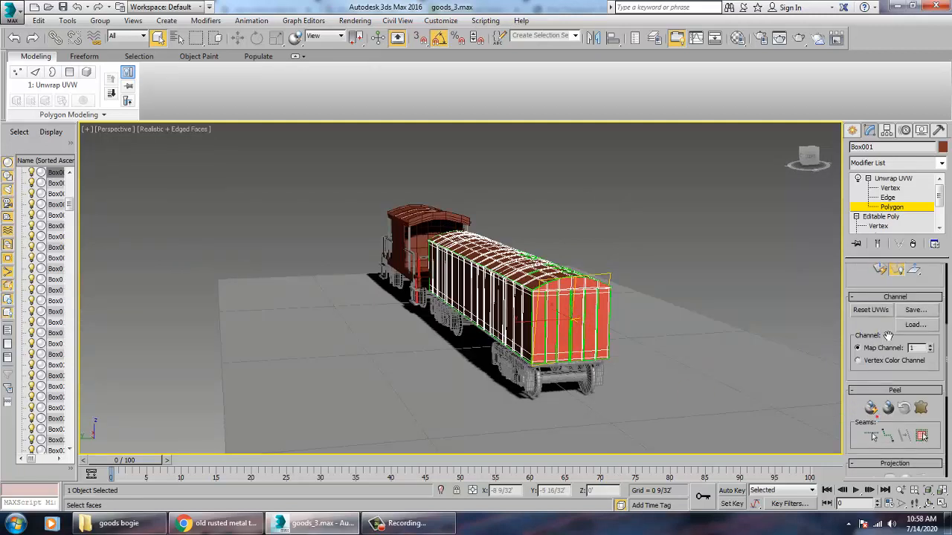
pyautogui.click(873, 361)
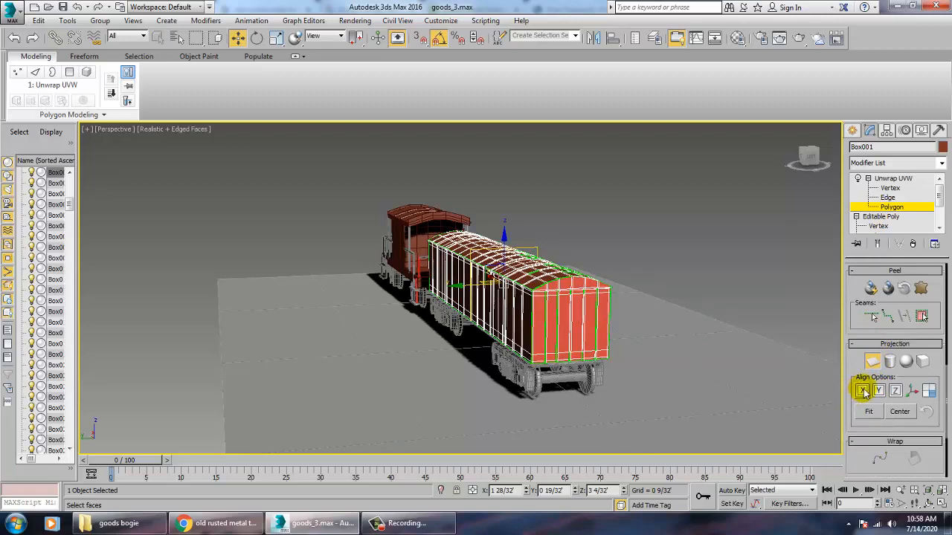
pyautogui.click(862, 391)
pyautogui.keyDown('alt'); pyautogui.moveTo(388, 322); pyautogui.dragTo(446, 316, button='middle'); pyautogui.keyUp('alt')
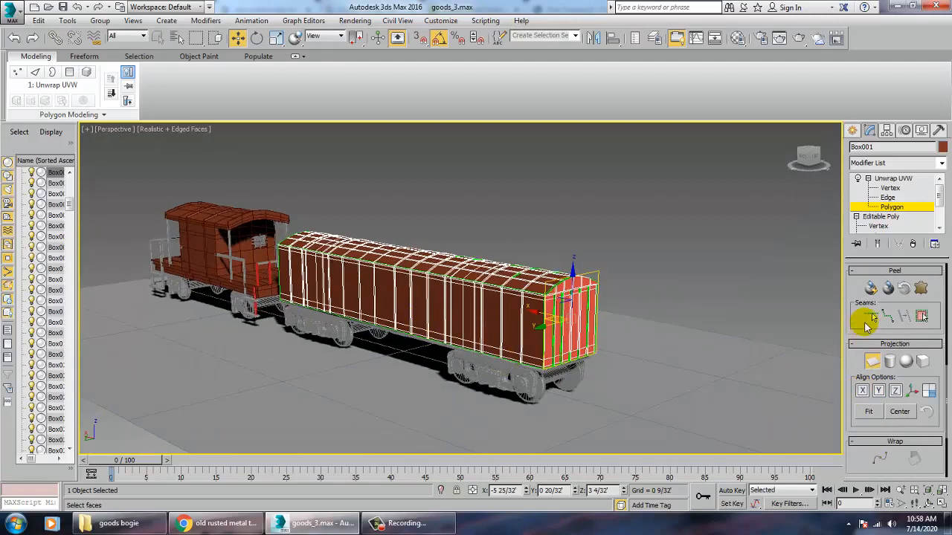
# Open the UV editor at full size and move the end wall's UV shell out of the checker square, below the side strip
pyautogui.moveTo(859, 294); pyautogui.dragTo(867, 482)
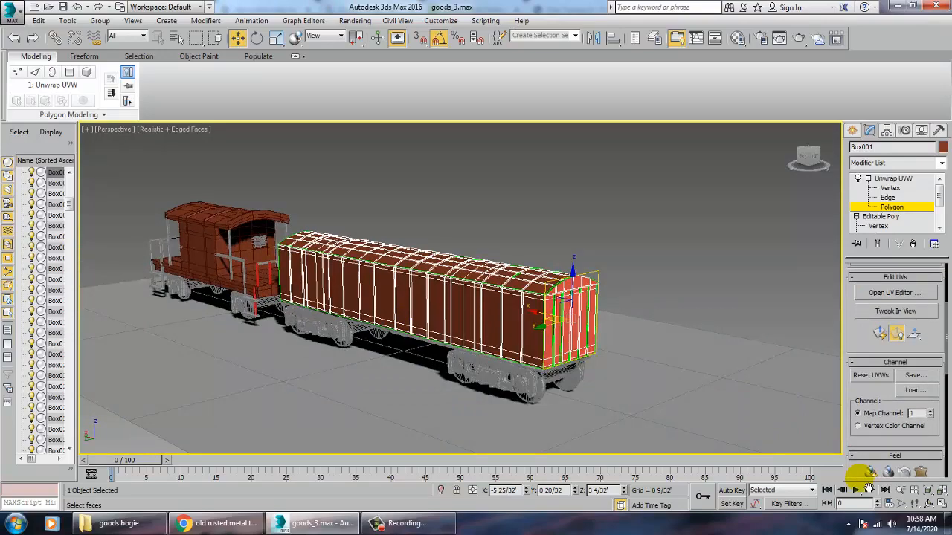
pyautogui.click(892, 292)
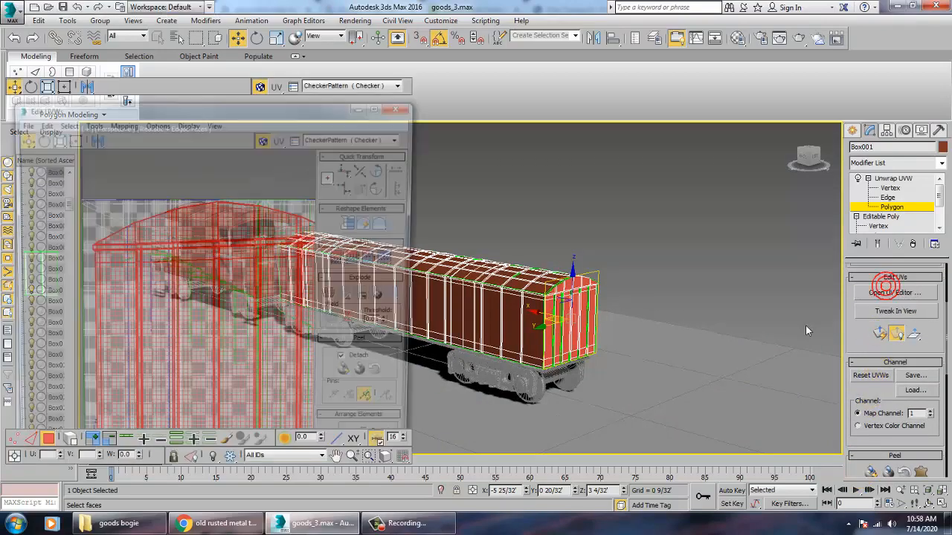
pyautogui.click(377, 54)
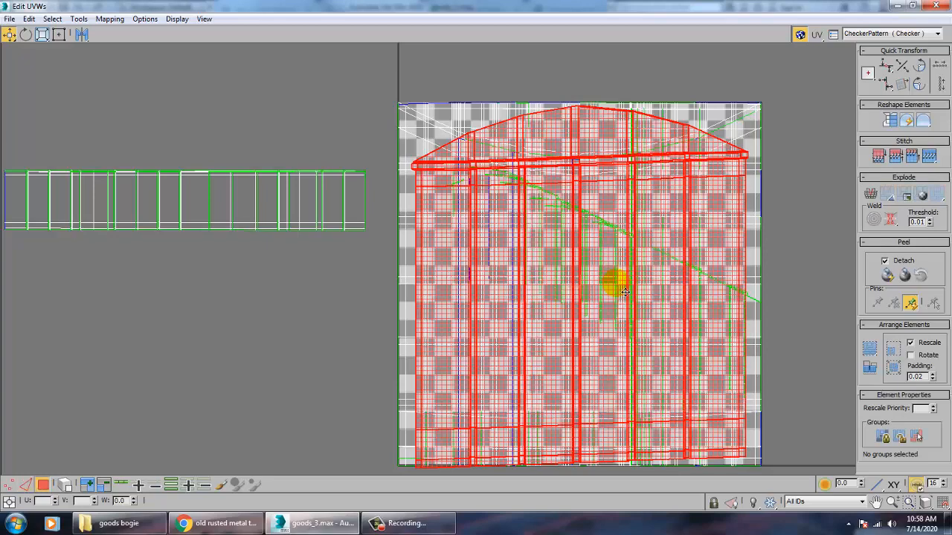
pyautogui.moveTo(614, 290); pyautogui.dragTo(198, 446)
pyautogui.scroll(-3, 261, 357)
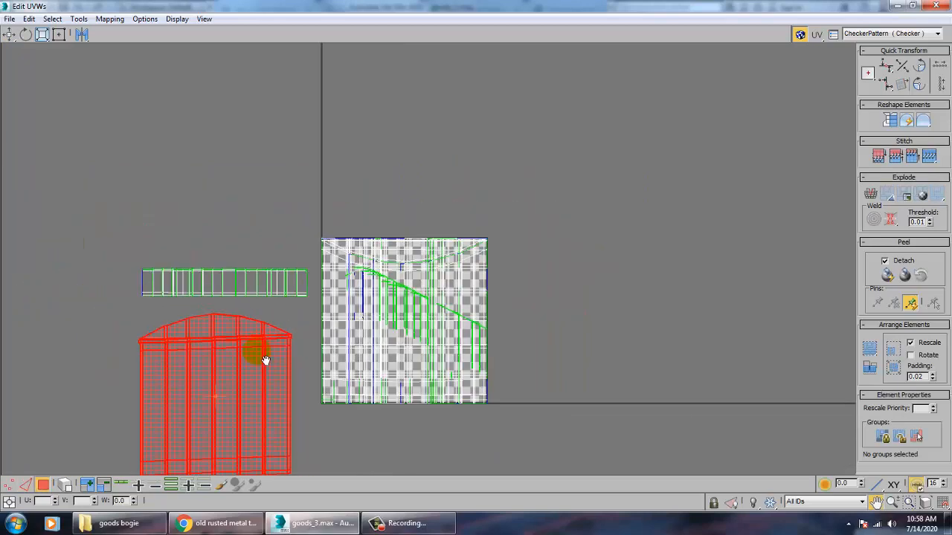
# Scale the end wall's UV shell down, place it just beneath the side strip, and minimize the UV editor
pyautogui.moveTo(261, 357); pyautogui.dragTo(362, 314, button='middle')
pyautogui.press('r')
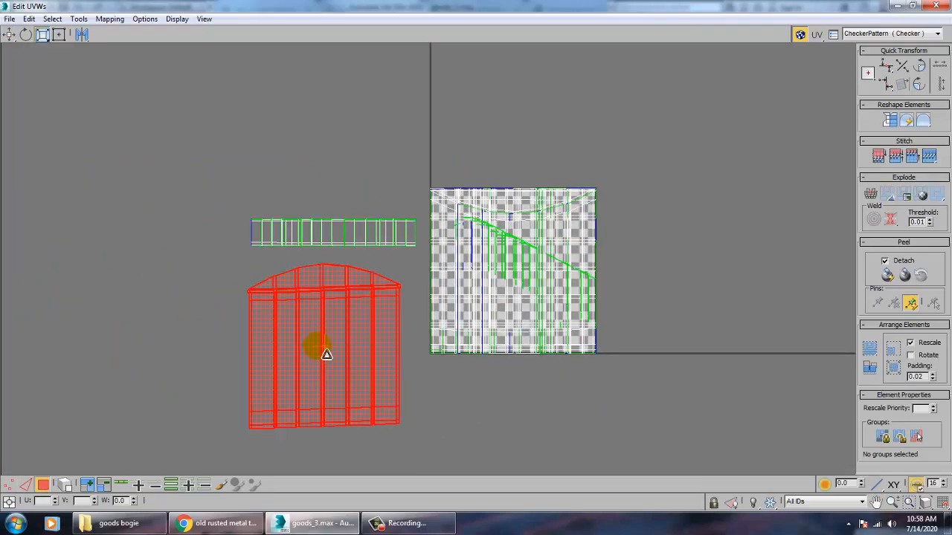
pyautogui.moveTo(325, 353); pyautogui.dragTo(379, 428)
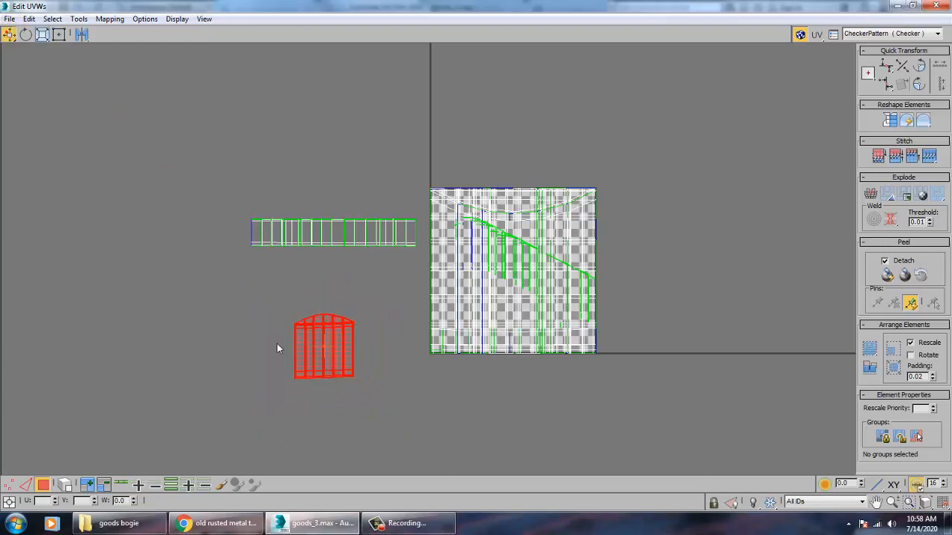
pyautogui.moveTo(338, 367); pyautogui.dragTo(301, 316)
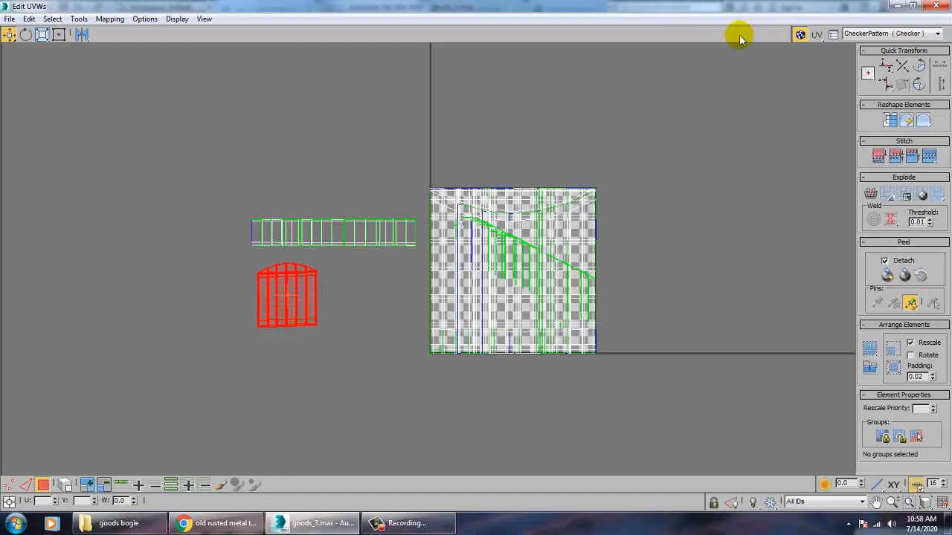
pyautogui.click(897, 6)
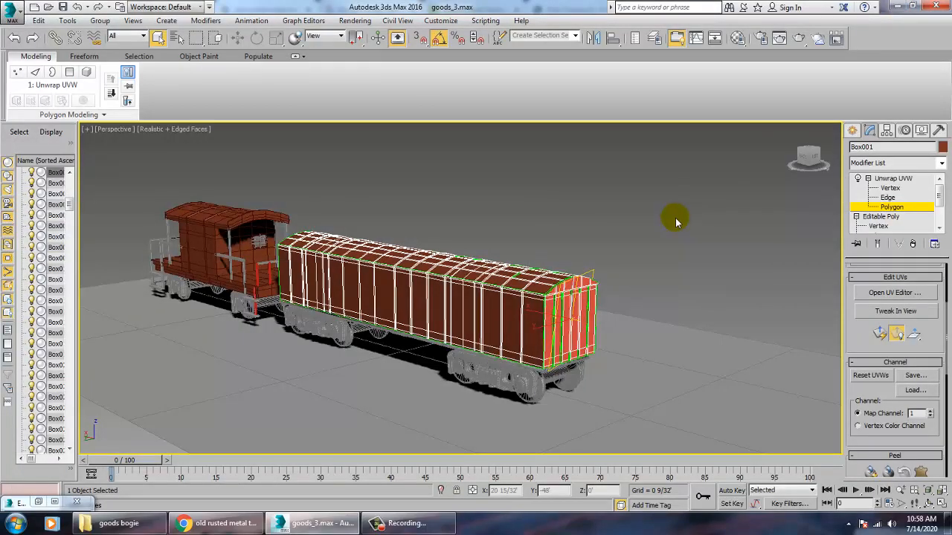
# Window-select the boxcar body from its long side and subtract the roof polygons in the top view
pyautogui.keyDown('alt'); pyautogui.moveTo(608, 275); pyautogui.dragTo(520, 241, button='middle'); pyautogui.keyUp('alt')
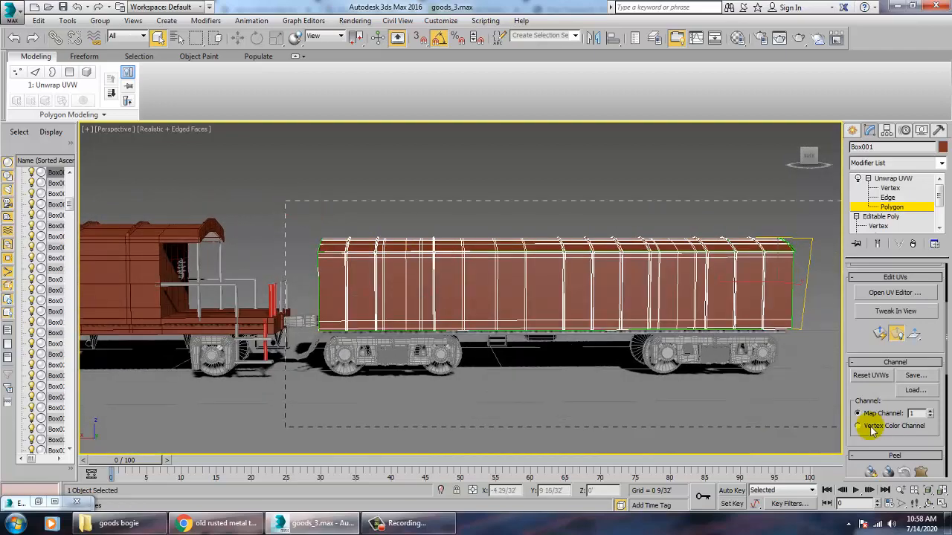
pyautogui.keyDown('alt'); pyautogui.moveTo(648, 283); pyautogui.dragTo(669, 313, button='middle'); pyautogui.keyUp('alt')
pyautogui.hotkey('alt', 'w')
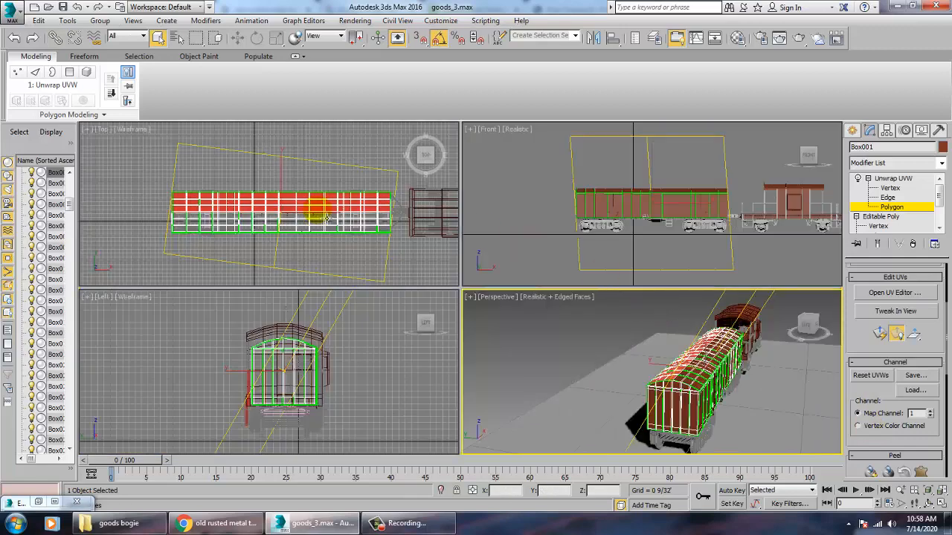
pyautogui.middleClick(326, 217)
pyautogui.hotkey('alt', 'w')
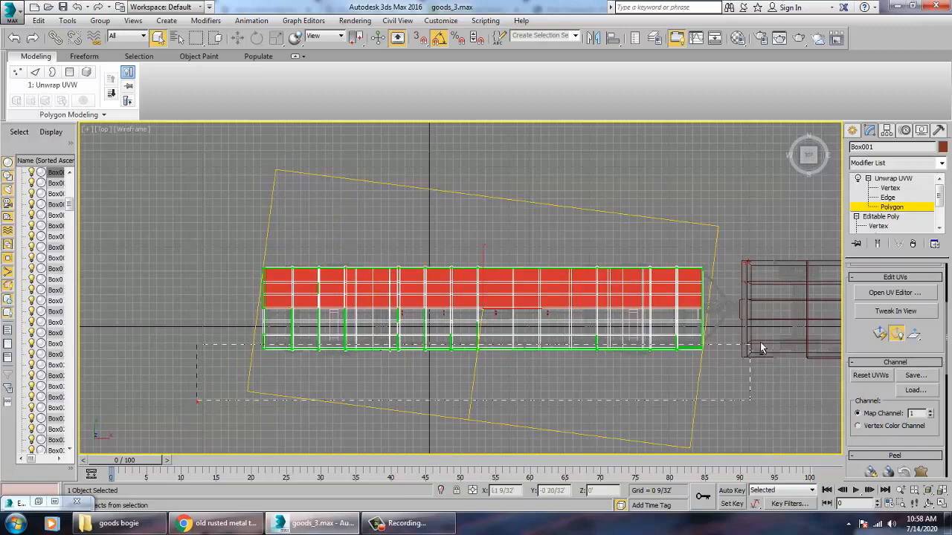
pyautogui.click(758, 281)
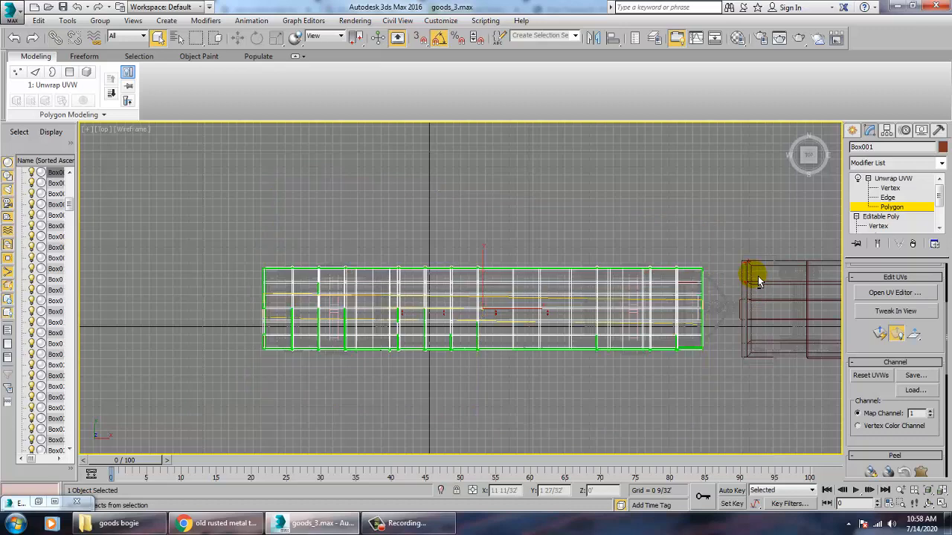
# Subtract the remaining polygons in an end-on perspective view, leaving only the second long side wall selected
pyautogui.hotkey('alt', 'w')
pyautogui.middleClick(746, 339)
pyautogui.hotkey('alt', 'w')
pyautogui.keyDown('alt'); pyautogui.moveTo(751, 350); pyautogui.dragTo(735, 328, button='middle'); pyautogui.keyUp('alt')
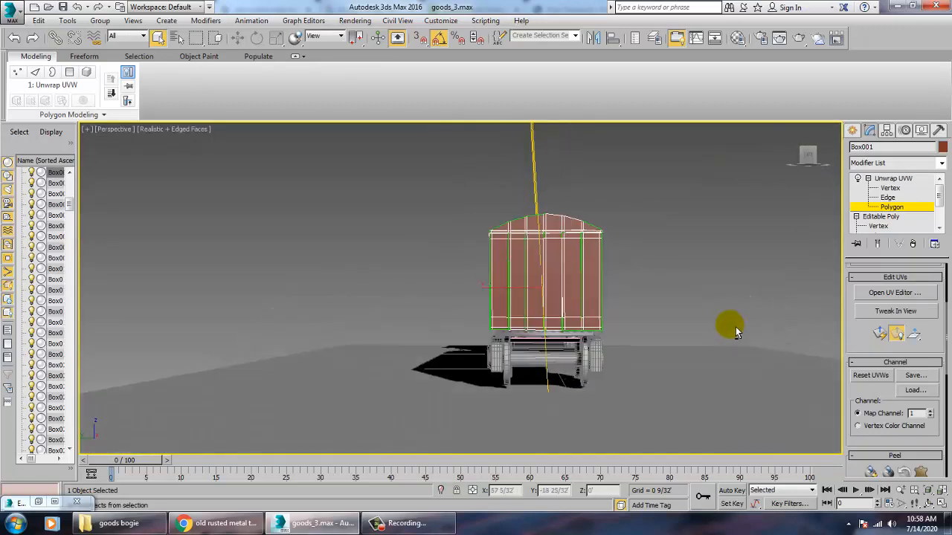
pyautogui.moveTo(667, 157); pyautogui.dragTo(527, 388)
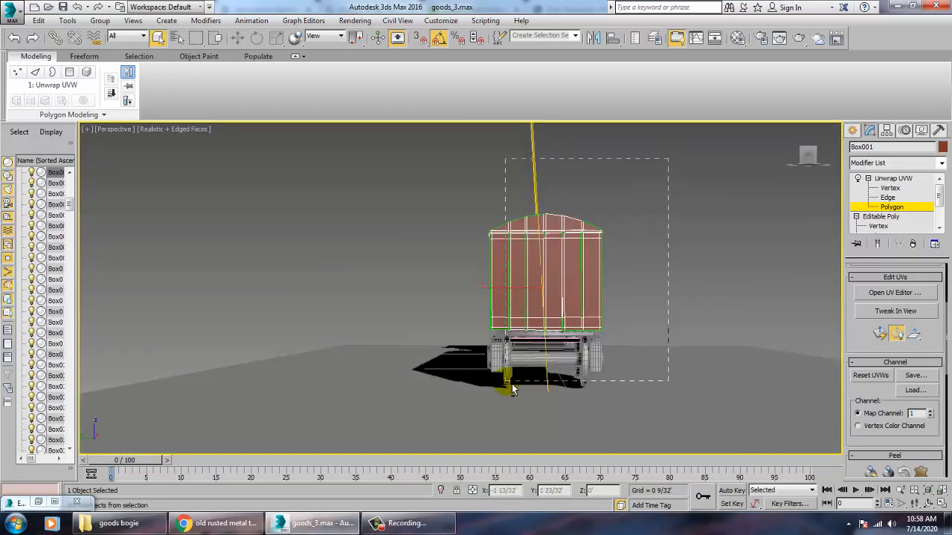
pyautogui.keyDown('alt'); pyautogui.moveTo(518, 388); pyautogui.dragTo(669, 310, button='middle'); pyautogui.keyUp('alt')
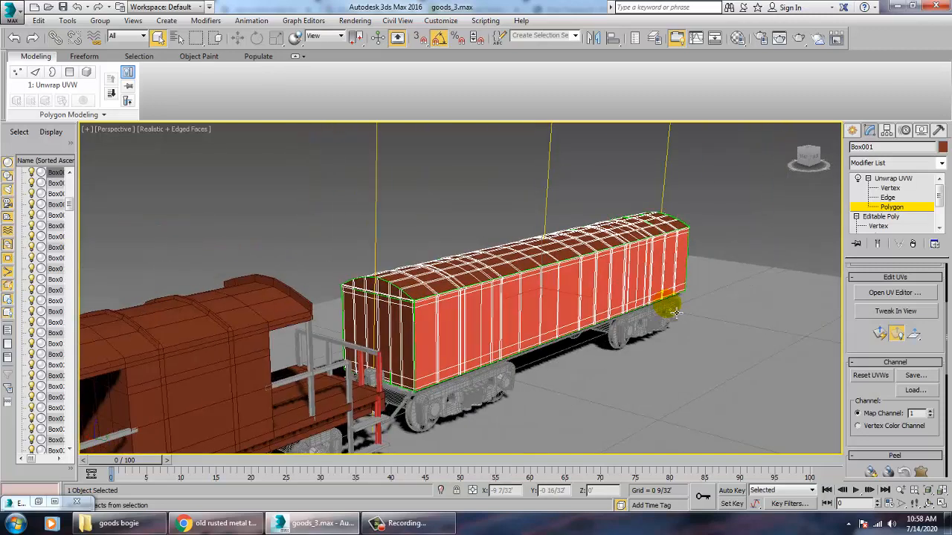
# Apply planar mapping to the selected long side wall and align the projection to Y
pyautogui.moveTo(860, 437); pyautogui.dragTo(885, 260)
pyautogui.click(876, 362)
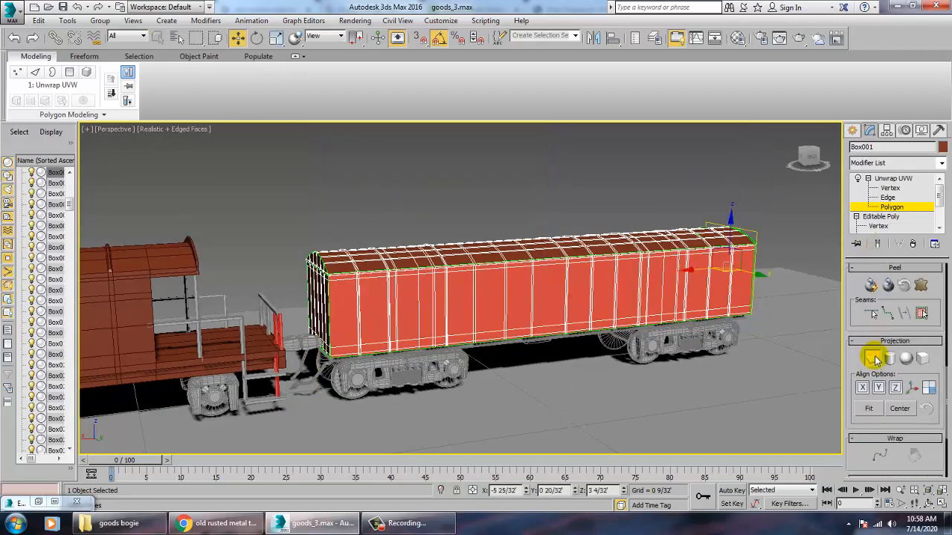
pyautogui.click(878, 388)
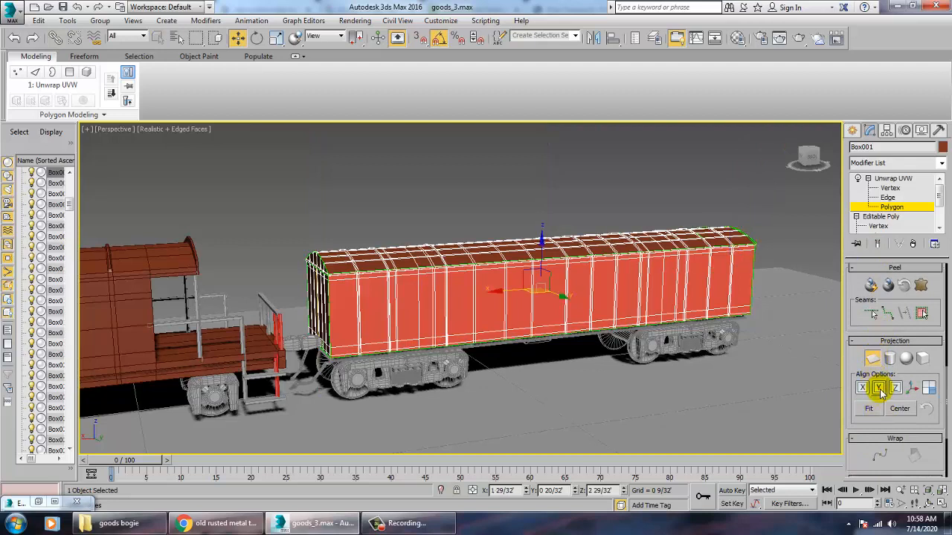
# Reopen the UV editor and move the second side wall's UV strip out of the checker square, below the other shells
pyautogui.scroll(5, 853, 316)
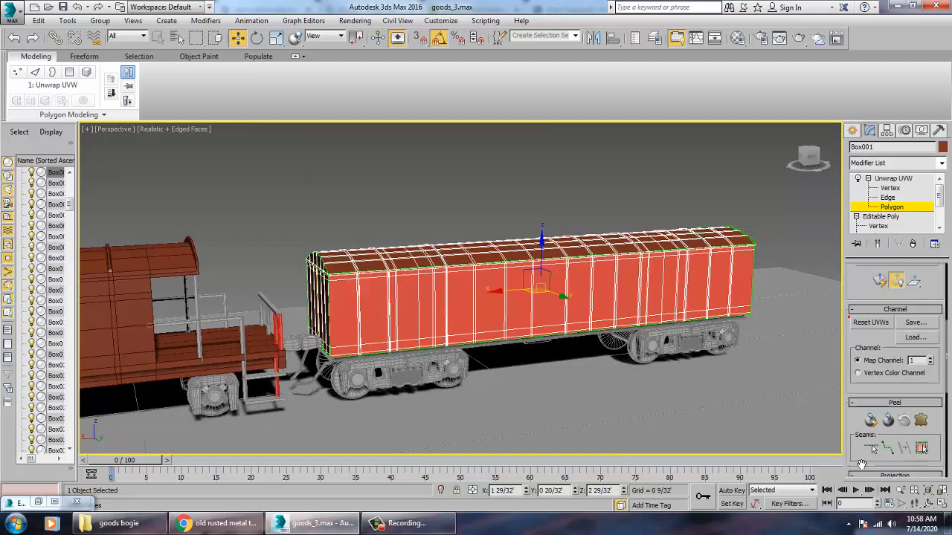
pyautogui.click(878, 286)
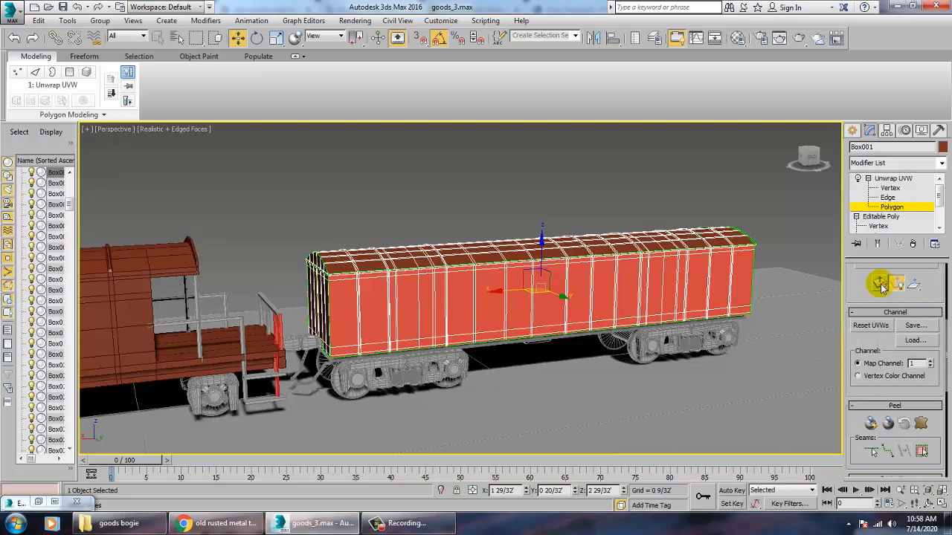
pyautogui.moveTo(860, 304); pyautogui.dragTo(867, 366)
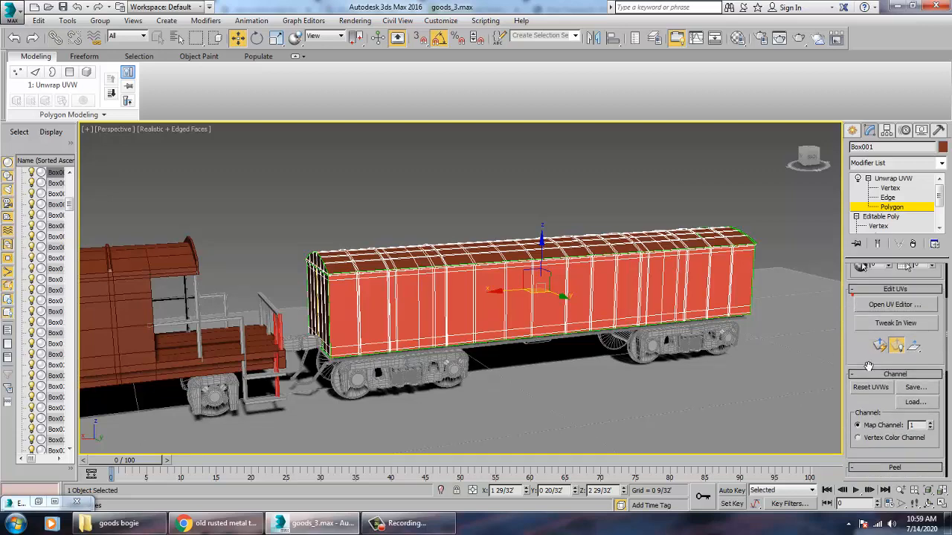
pyautogui.click(900, 305)
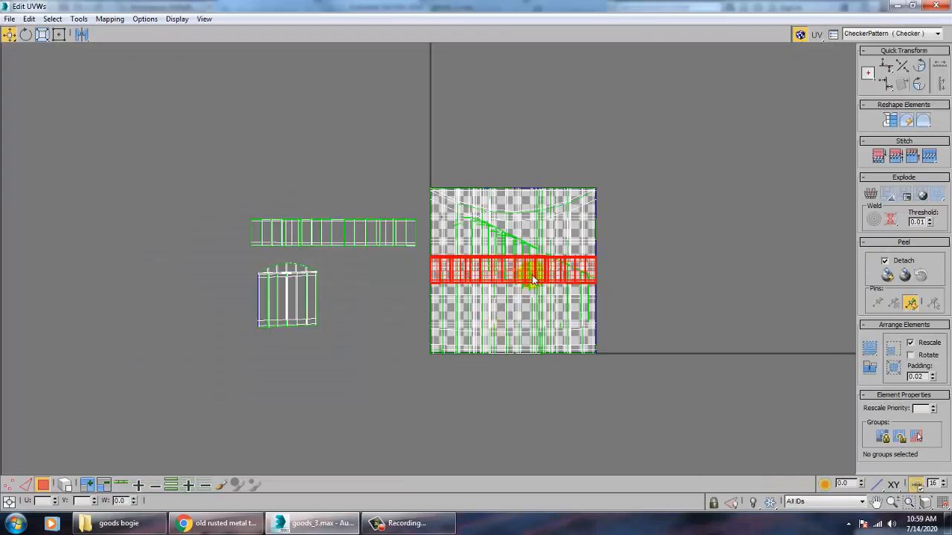
pyautogui.moveTo(501, 288); pyautogui.dragTo(586, 331, button='middle')
pyautogui.scroll(3, 586, 330)
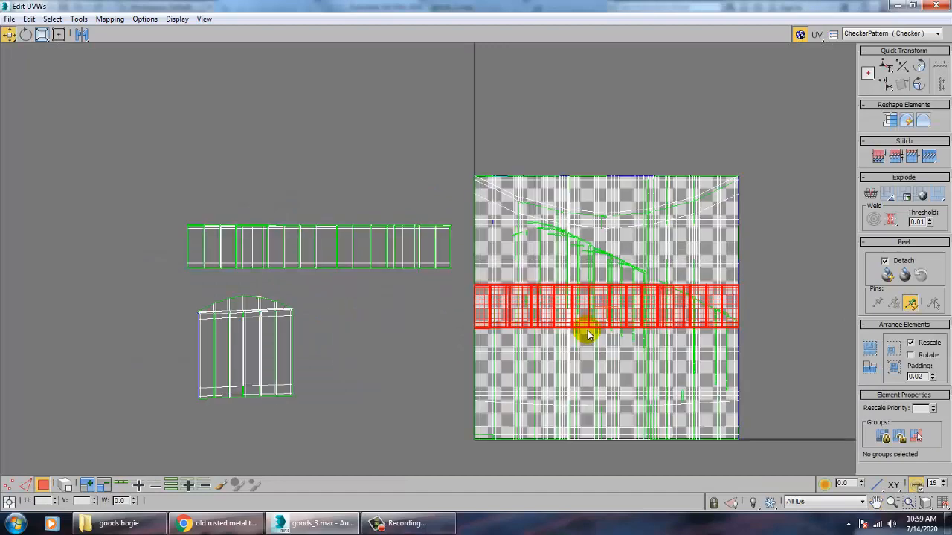
pyautogui.moveTo(614, 314); pyautogui.dragTo(304, 452)
# Move the end wall's shell clear of the strips, place the second side strip beneath the first, and minimize the UV editor
pyautogui.moveTo(165, 284); pyautogui.dragTo(322, 402)
pyautogui.moveTo(270, 355); pyautogui.dragTo(84, 329)
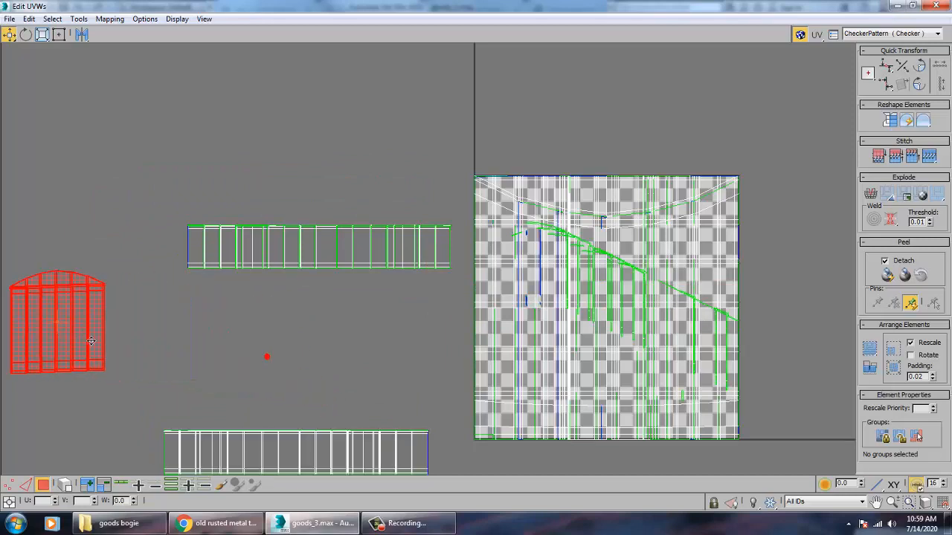
pyautogui.click(189, 438)
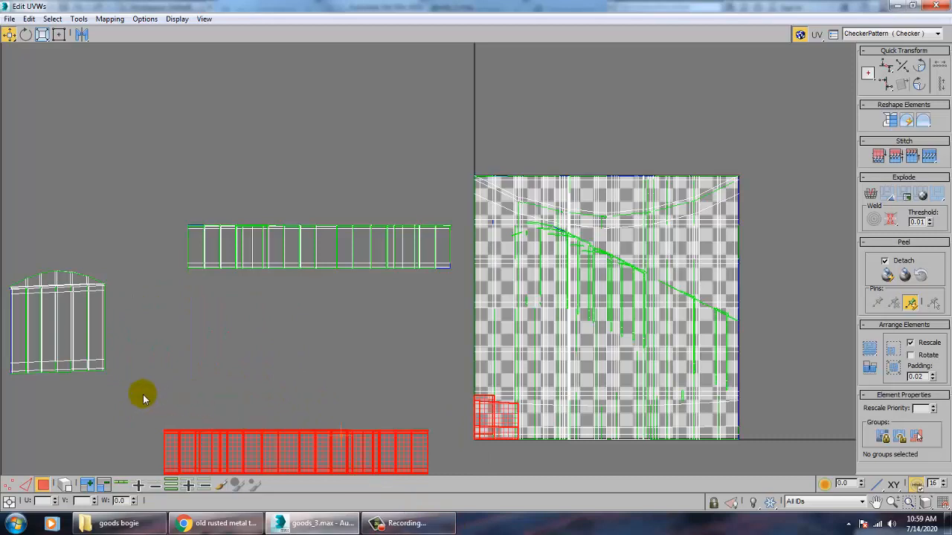
pyautogui.moveTo(334, 459); pyautogui.dragTo(364, 348)
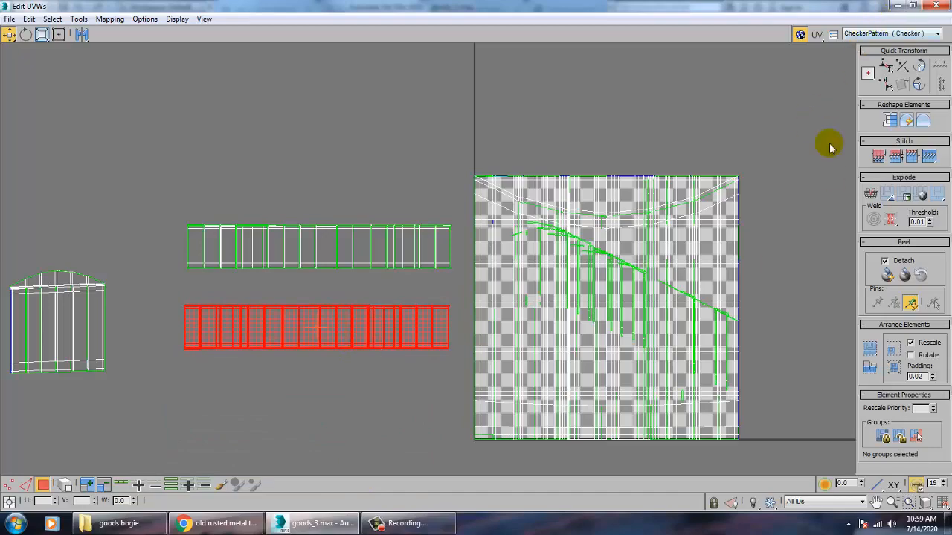
pyautogui.click(895, 8)
# Isolate the boxcar body from the rest of the train and return to editing its polygons
pyautogui.keyDown('alt'); pyautogui.moveTo(715, 278); pyautogui.dragTo(378, 207, button='middle'); pyautogui.keyUp('alt')
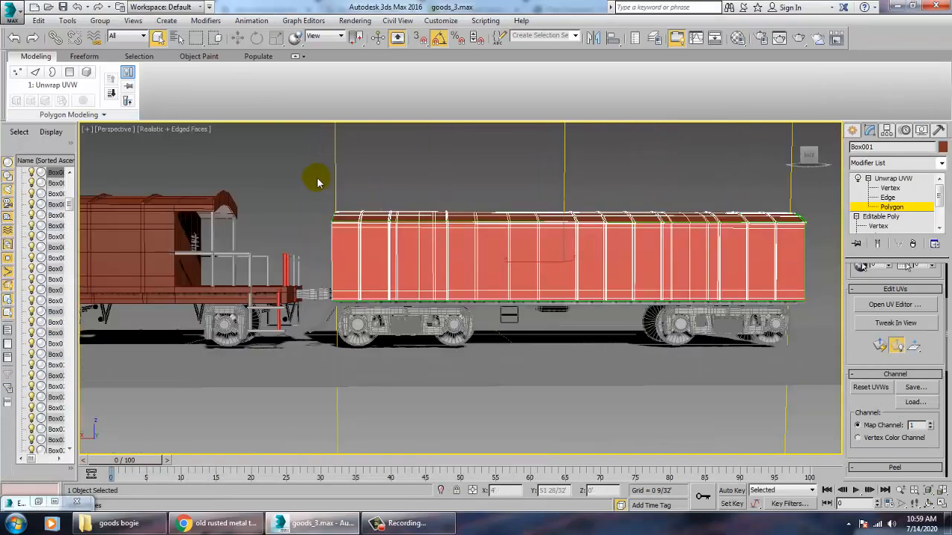
pyautogui.keyDown('alt'); pyautogui.moveTo(318, 182); pyautogui.dragTo(505, 234, button='middle'); pyautogui.keyUp('alt')
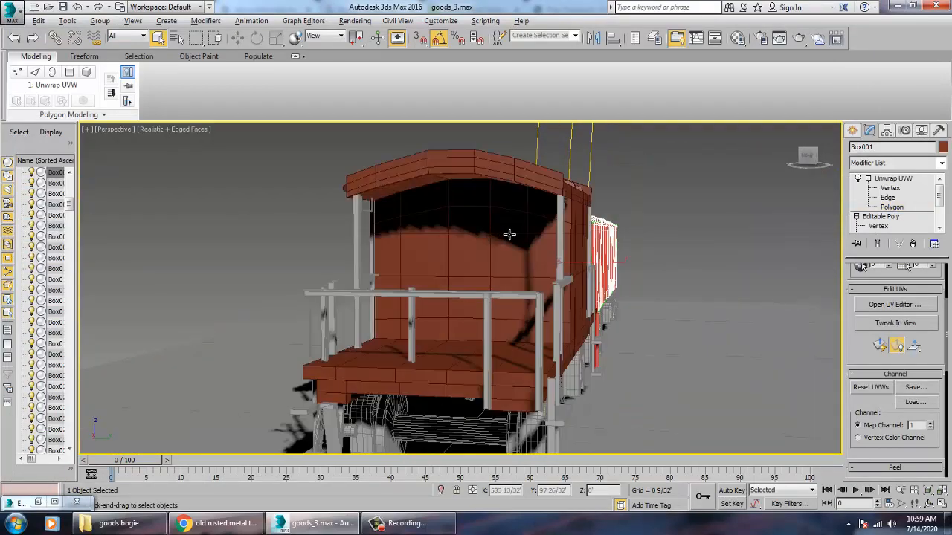
pyautogui.press('3')
pyautogui.hotkey('alt', 'q')
pyautogui.scroll(-6, 571, 231)
pyautogui.keyDown('alt'); pyautogui.moveTo(584, 247); pyautogui.dragTo(577, 247, button='middle'); pyautogui.keyUp('alt')
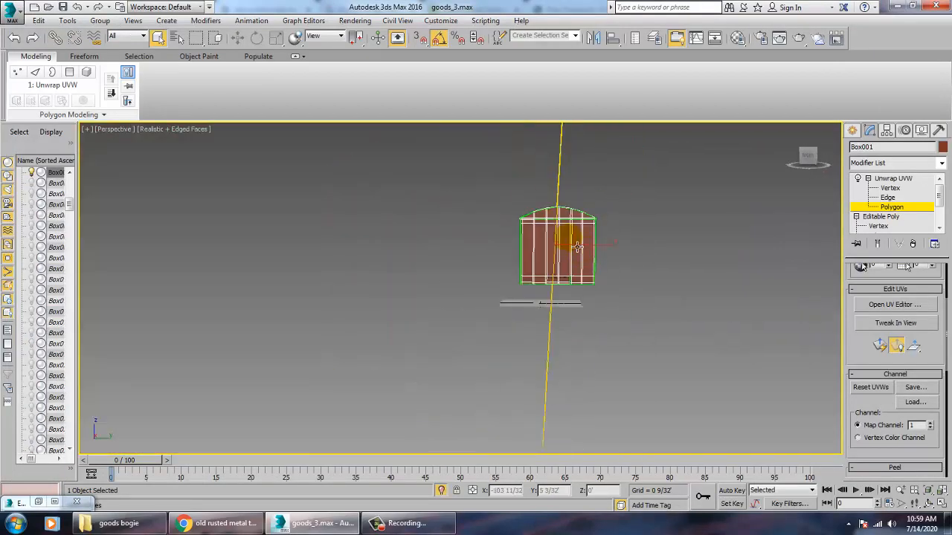
# Subtract the side and roof polygons from several angles, leaving only the end wall toward the brake van selected
pyautogui.keyDown('alt'); pyautogui.moveTo(645, 316); pyautogui.dragTo(455, 210, button='middle'); pyautogui.keyUp('alt')
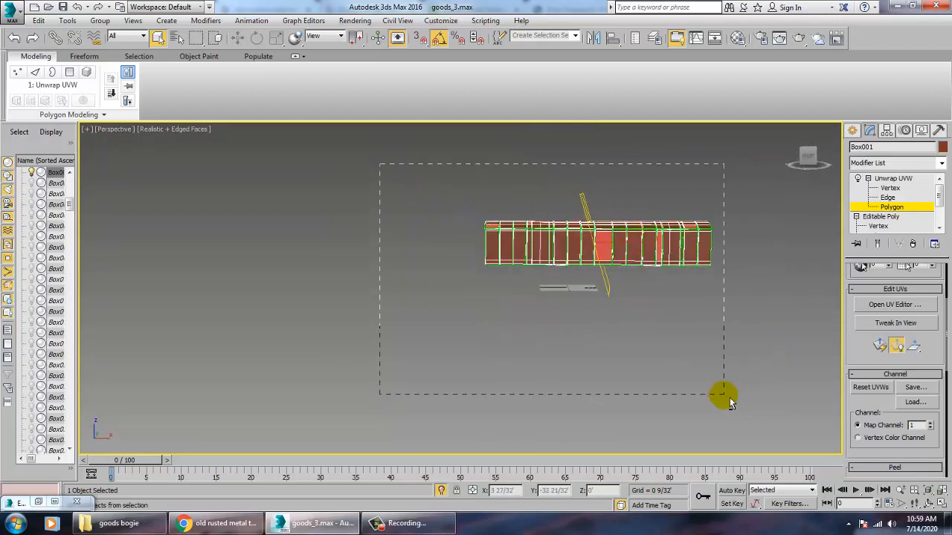
pyautogui.moveTo(728, 400); pyautogui.dragTo(709, 394)
pyautogui.keyDown('alt'); pyautogui.moveTo(739, 281); pyautogui.dragTo(507, 270, button='middle'); pyautogui.keyUp('alt')
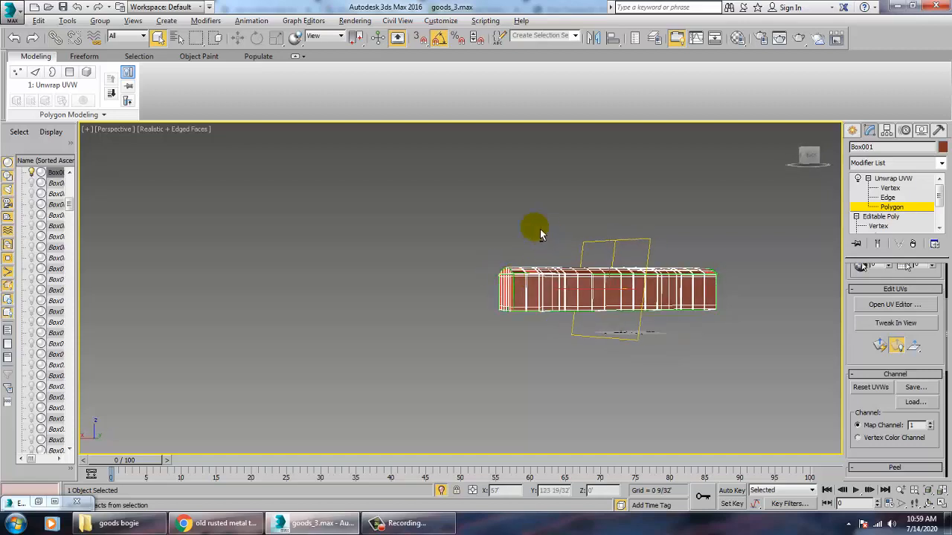
pyautogui.keyDown('alt'); pyautogui.moveTo(605, 272); pyautogui.dragTo(580, 286, button='middle'); pyautogui.keyUp('alt')
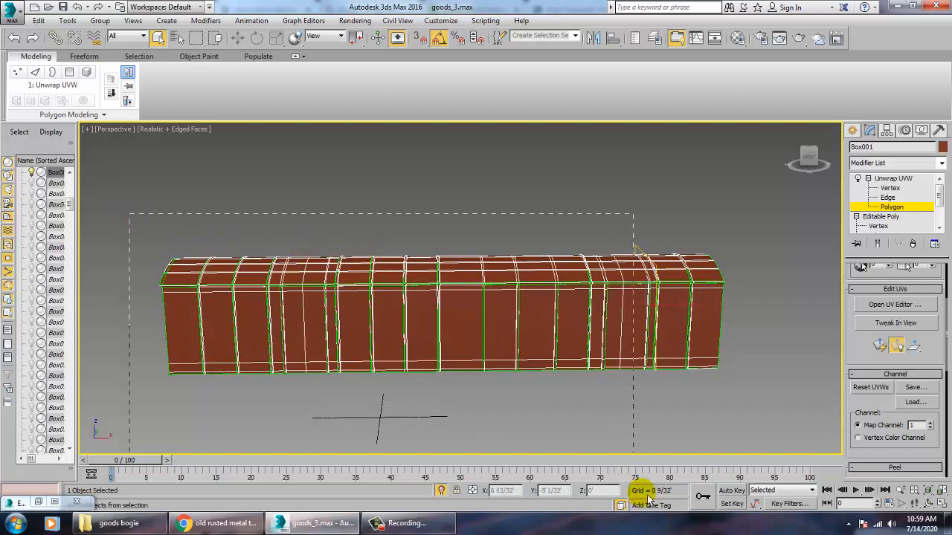
pyautogui.keyDown('alt'); pyautogui.moveTo(669, 336); pyautogui.dragTo(568, 325, button='middle'); pyautogui.keyUp('alt')
pyautogui.keyDown('alt'); pyautogui.moveTo(555, 215); pyautogui.dragTo(531, 186, button='middle'); pyautogui.keyUp('alt')
pyautogui.keyDown('alt'); pyautogui.moveTo(503, 153); pyautogui.dragTo(841, 450); pyautogui.keyUp('alt')
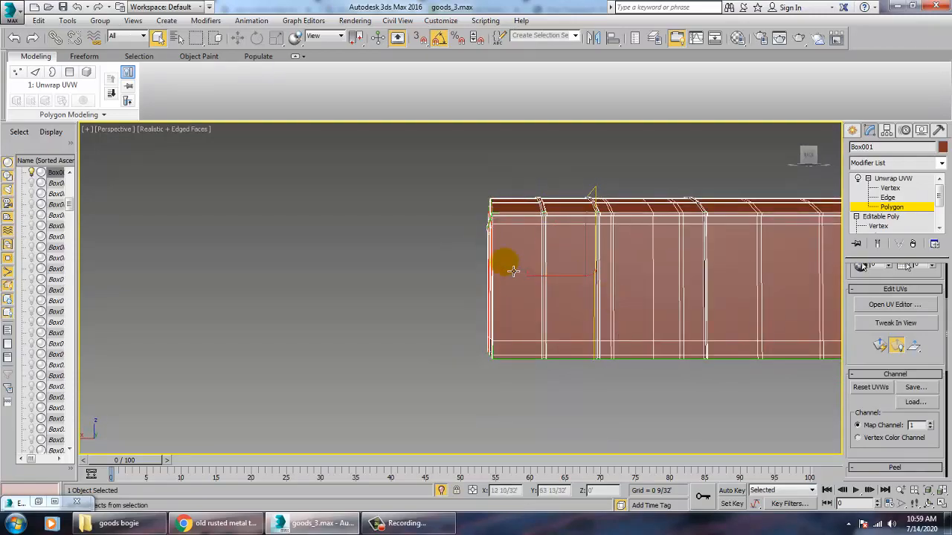
# Add the small unselected polygon beside the recess at the end wall's lower edge to the selection
pyautogui.keyDown('alt'); pyautogui.moveTo(504, 263); pyautogui.dragTo(648, 276, button='middle'); pyautogui.keyUp('alt')
pyautogui.scroll(5, 715, 411)
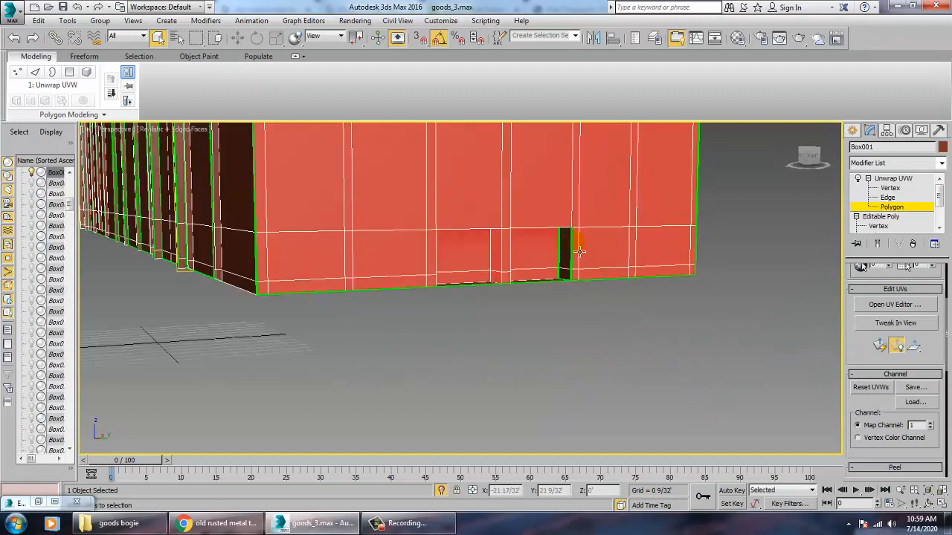
pyautogui.keyDown('alt'); pyautogui.moveTo(571, 285); pyautogui.dragTo(606, 278, button='middle'); pyautogui.keyUp('alt')
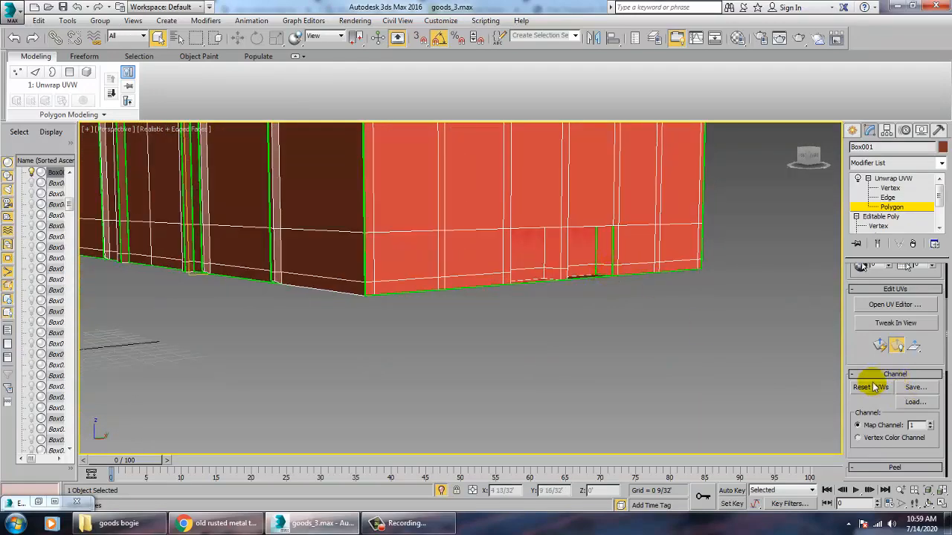
# Apply a planar projection to the selected end wall polygons, aligned to the X axis
pyautogui.click(870, 351)
pyautogui.scroll(-5, 860, 370)
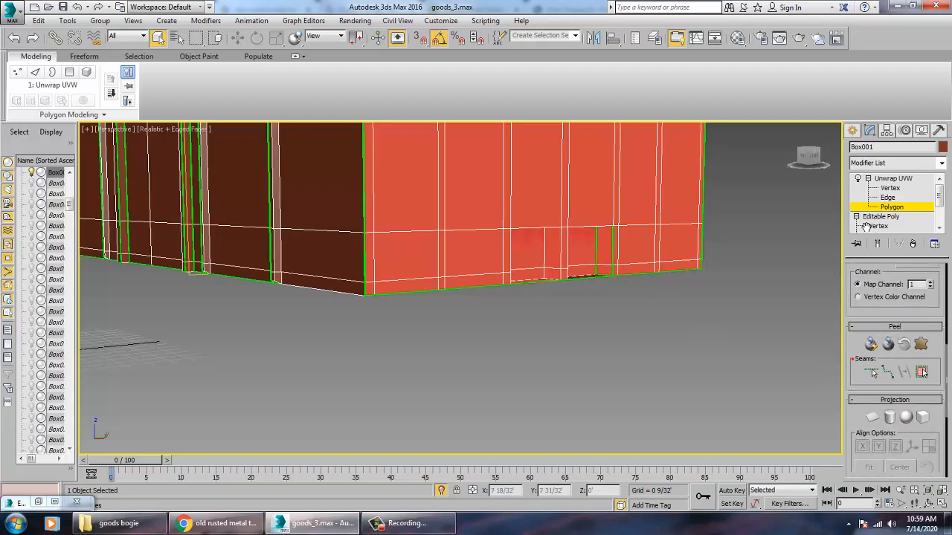
pyautogui.click(872, 406)
pyautogui.scroll(-6, 645, 288)
pyautogui.click(616, 323)
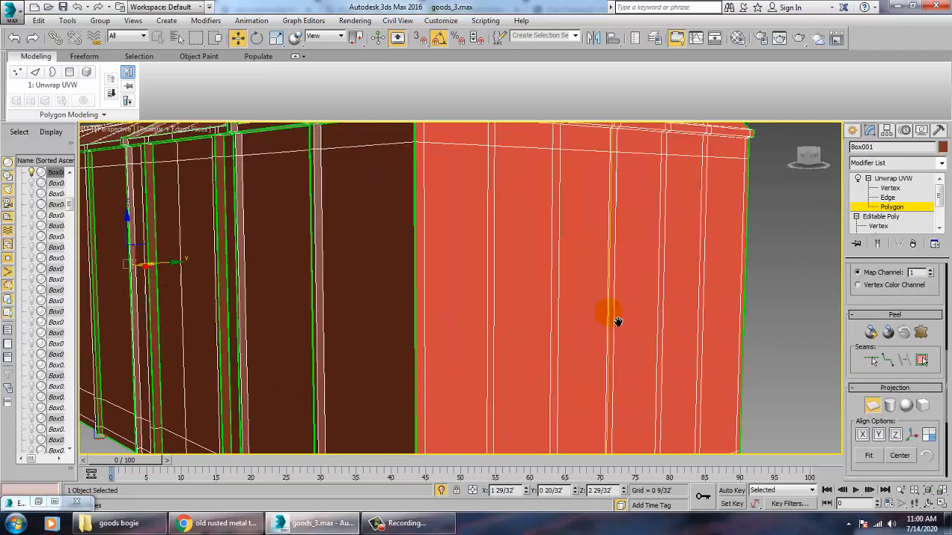
pyautogui.click(862, 434)
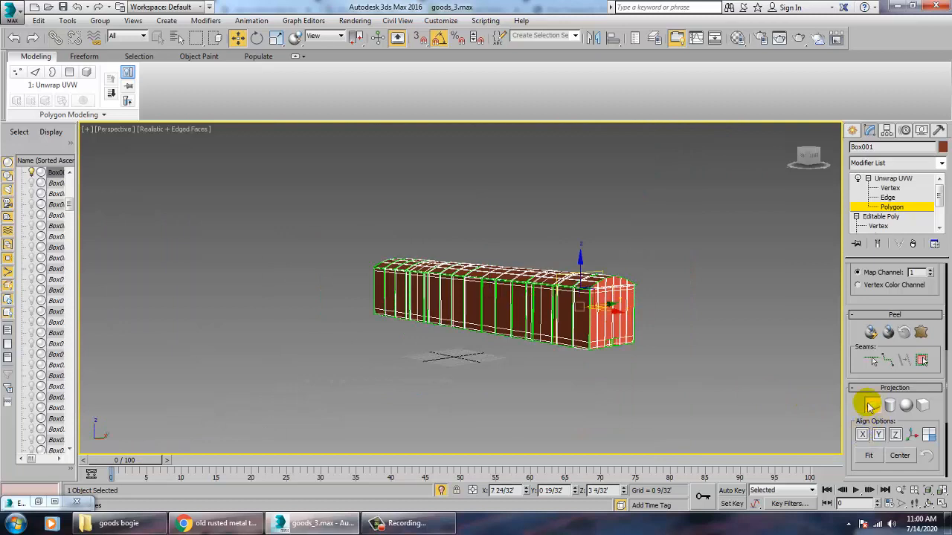
# Open the UV editor, move the end wall's shell out of the texture tile to below the side strips, and minimize the editor
pyautogui.scroll(4, 858, 332)
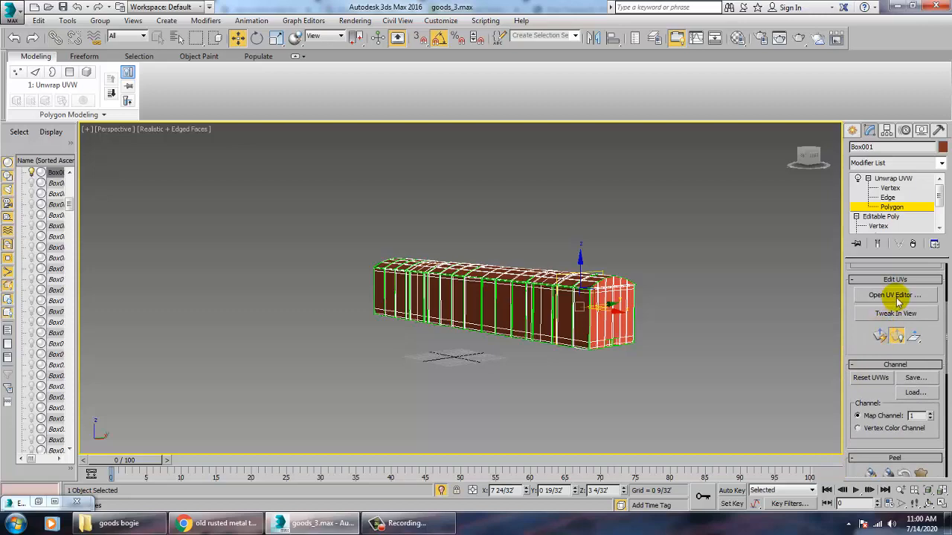
pyautogui.click(896, 296)
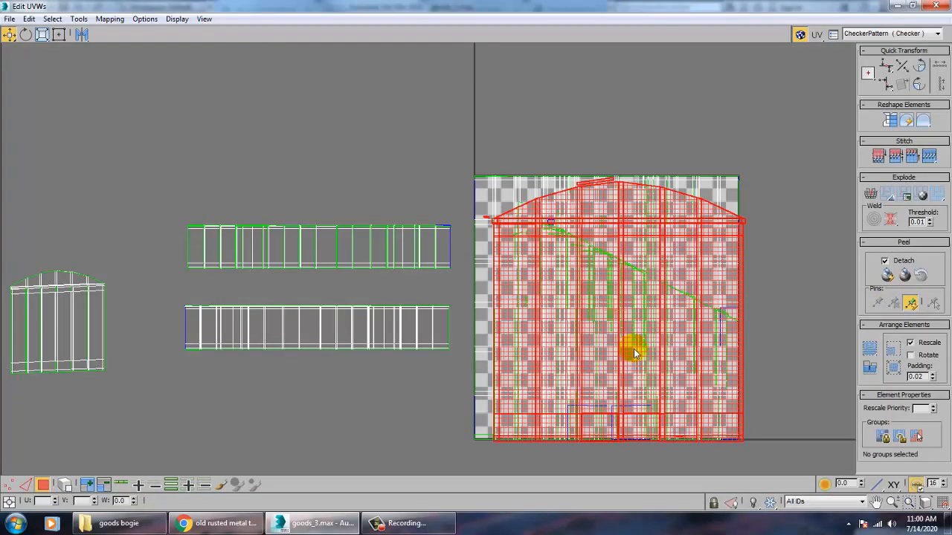
pyautogui.moveTo(634, 355); pyautogui.dragTo(328, 524)
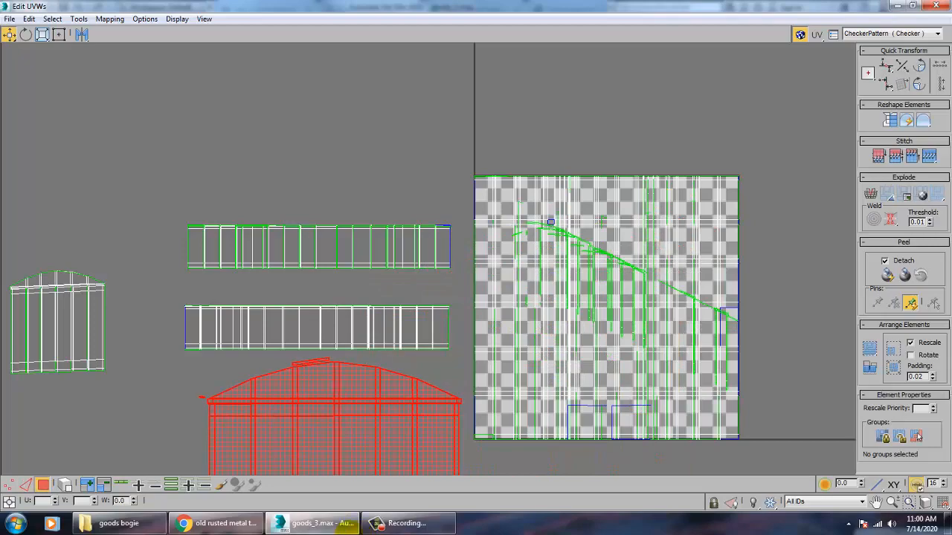
pyautogui.click(898, 8)
# Subtract the stray side and roof polygons along the boxcar's length from the end wall selection
pyautogui.keyDown('alt'); pyautogui.moveTo(543, 189); pyautogui.dragTo(490, 280, button='middle'); pyautogui.keyUp('alt')
pyautogui.keyDown('alt'); pyautogui.moveTo(632, 305); pyautogui.dragTo(535, 307, button='middle'); pyautogui.keyUp('alt')
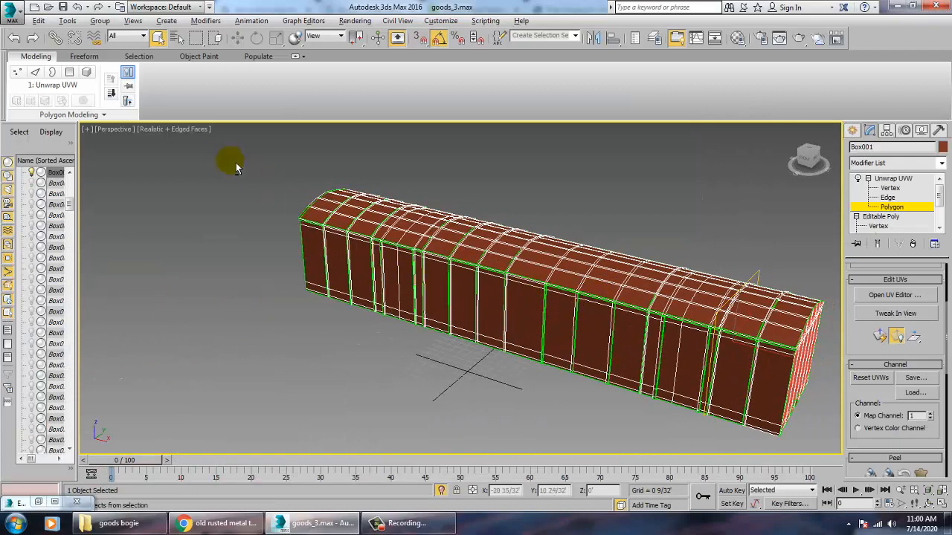
pyautogui.moveTo(544, 337); pyautogui.dragTo(770, 476)
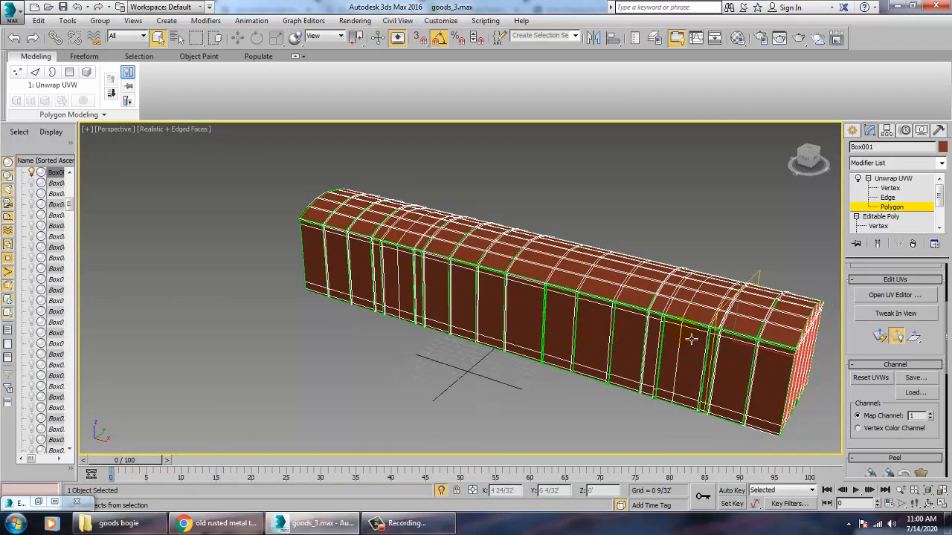
pyautogui.keyDown('alt'); pyautogui.moveTo(691, 335); pyautogui.dragTo(528, 323, button='middle'); pyautogui.keyUp('alt')
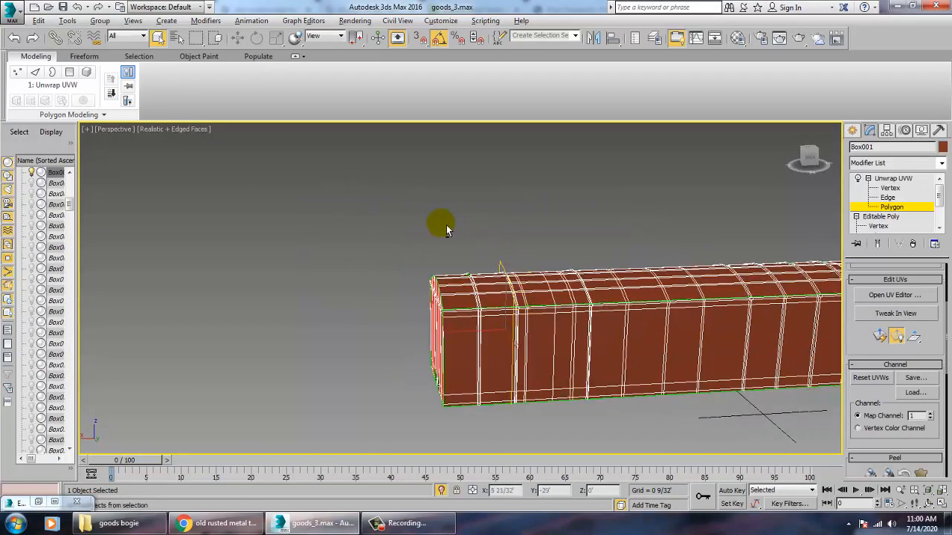
# Examine the end wall selection around the roof corners, underside and lower recesses for stray or missing polygons
pyautogui.keyDown('alt'); pyautogui.moveTo(451, 339); pyautogui.dragTo(551, 327, button='middle'); pyautogui.keyUp('alt')
pyautogui.scroll(2, 495, 302)
pyautogui.keyDown('alt'); pyautogui.moveTo(495, 302); pyautogui.dragTo(525, 307, button='middle'); pyautogui.keyUp('alt')
pyautogui.scroll(2, 525, 308)
pyautogui.scroll(4, 543, 309)
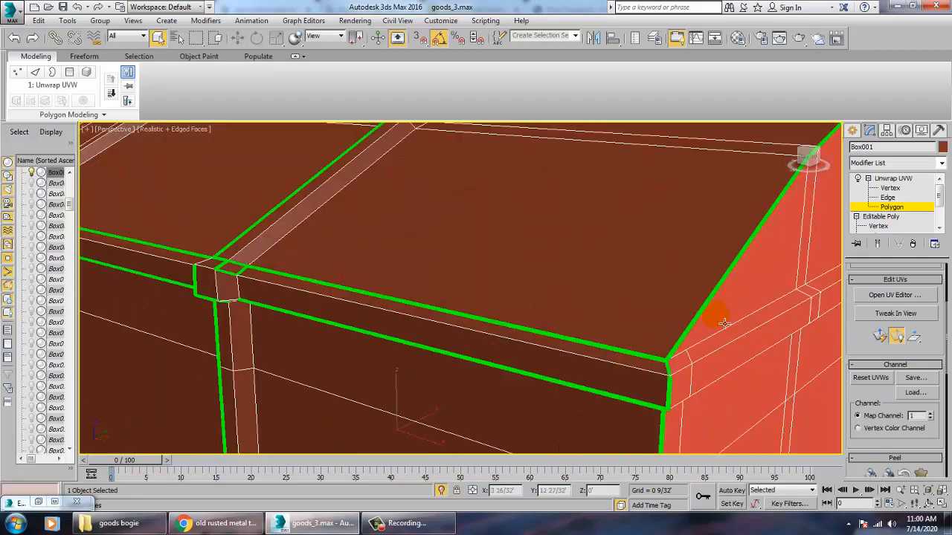
pyautogui.keyDown('alt'); pyautogui.moveTo(723, 323); pyautogui.dragTo(510, 323, button='middle'); pyautogui.keyUp('alt')
pyautogui.scroll(-8, 510, 323)
pyautogui.scroll(8, 514, 308)
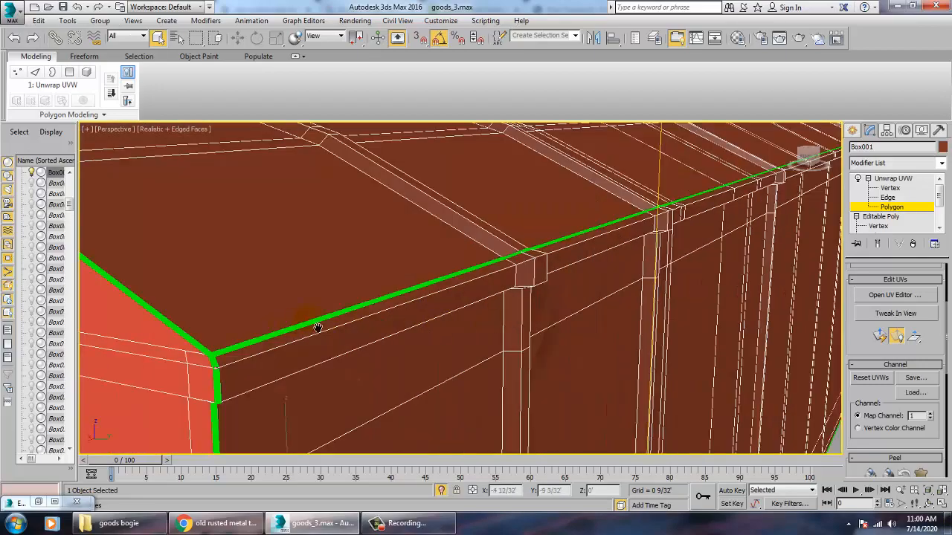
pyautogui.moveTo(318, 328); pyautogui.dragTo(295, 344, button='middle')
pyautogui.scroll(4, 295, 343)
pyautogui.scroll(-8, 297, 342)
pyautogui.keyDown('alt'); pyautogui.moveTo(441, 357); pyautogui.dragTo(421, 323, button='middle'); pyautogui.keyUp('alt')
pyautogui.scroll(3, 486, 357)
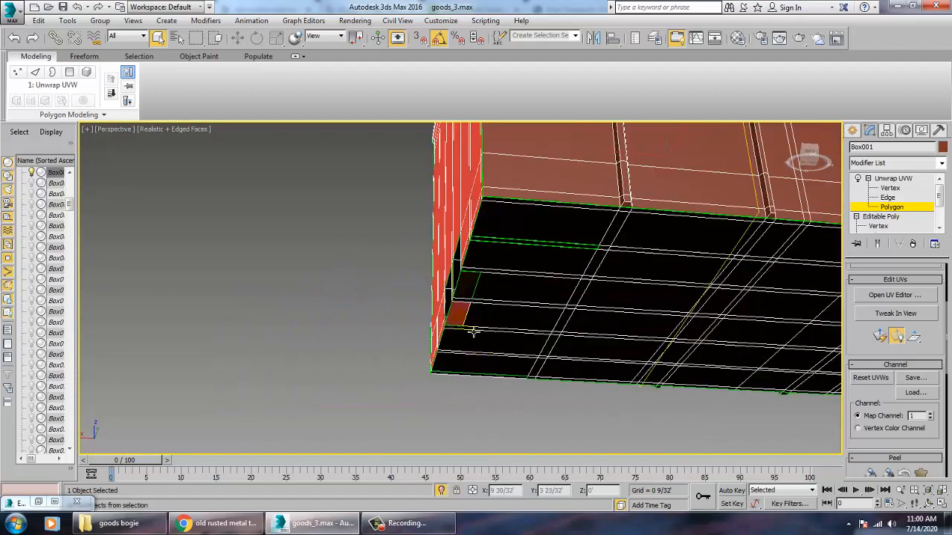
pyautogui.keyDown('alt'); pyautogui.moveTo(493, 321); pyautogui.dragTo(576, 373, button='middle'); pyautogui.keyUp('alt')
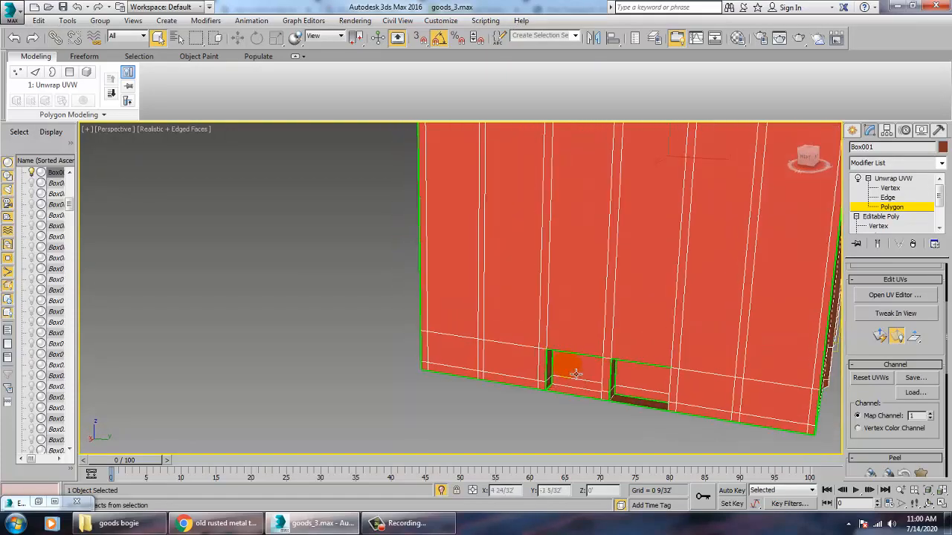
pyautogui.keyDown('alt'); pyautogui.moveTo(683, 402); pyautogui.dragTo(648, 367, button='middle'); pyautogui.keyUp('alt')
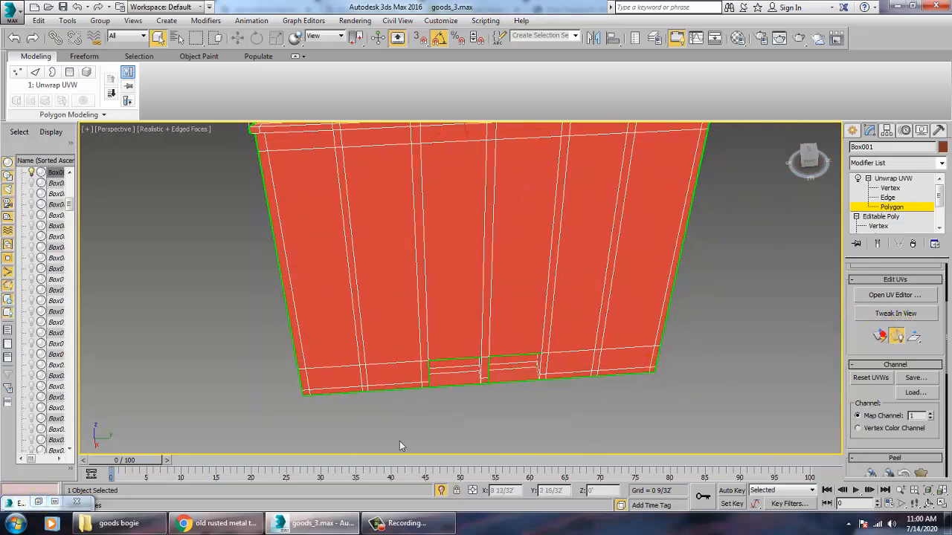
# Restore the UV editor and move the remapped end wall shell out of the texture tile to below the first end wall
pyautogui.click(39, 502)
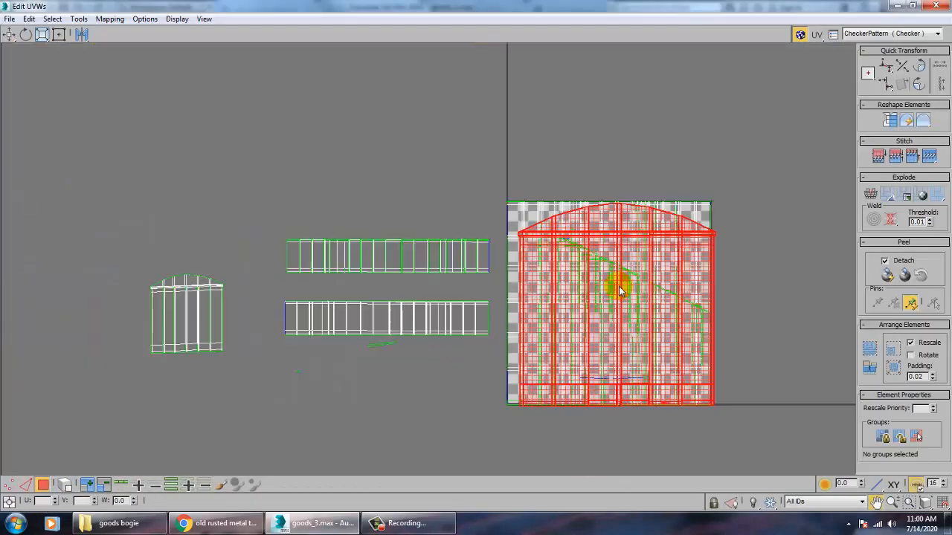
pyautogui.scroll(-2, 620, 291)
pyautogui.moveTo(612, 329); pyautogui.dragTo(268, 475)
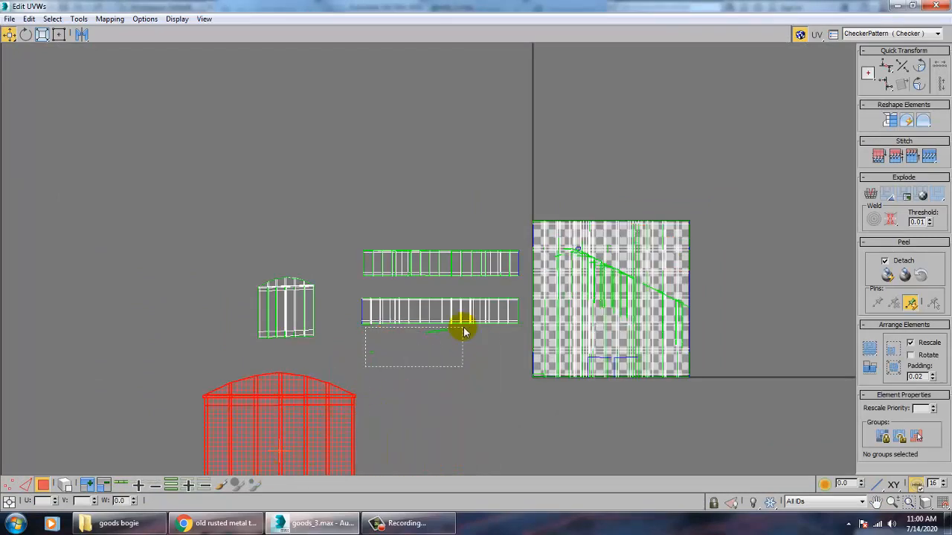
# Select the two small stray fragments beneath the side strips and move them to the empty area above the texture tile
pyautogui.moveTo(463, 335); pyautogui.dragTo(436, 337)
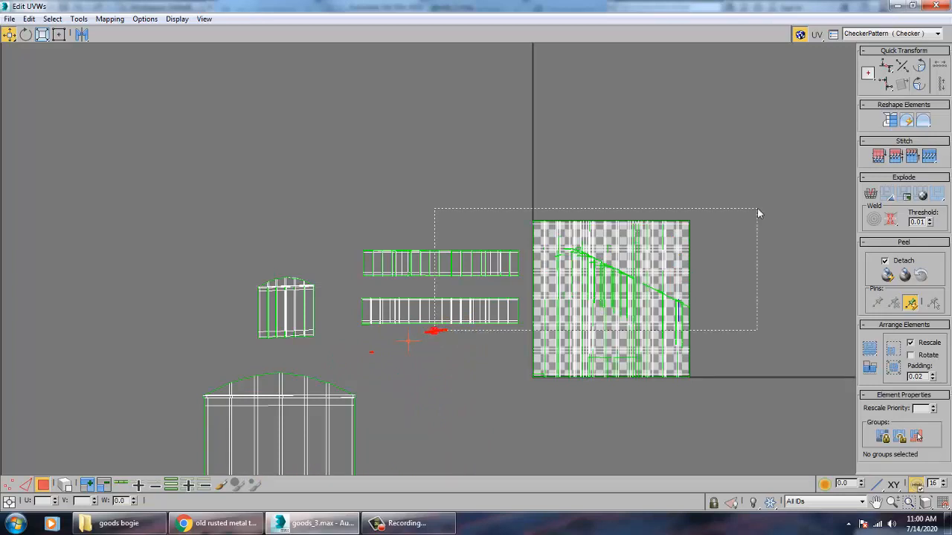
pyautogui.moveTo(757, 214); pyautogui.dragTo(757, 214)
pyautogui.click(421, 352)
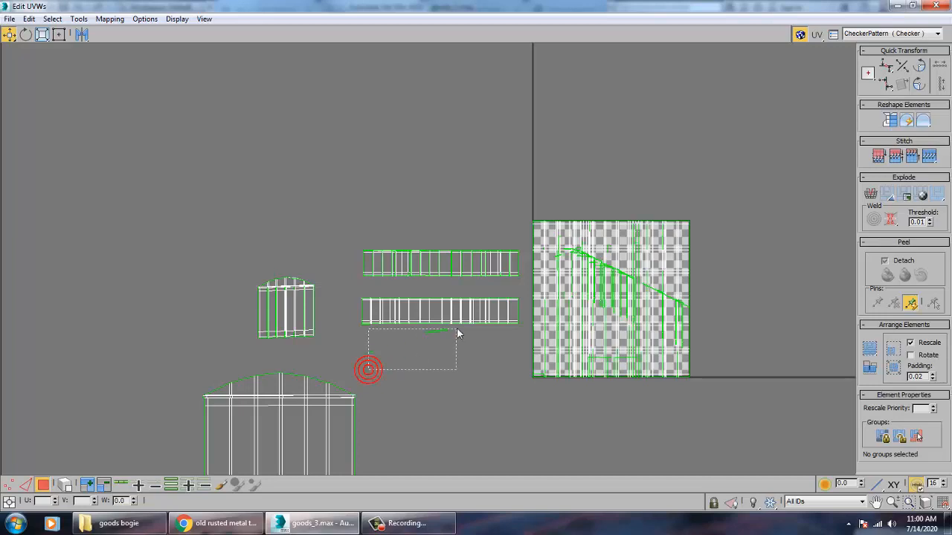
pyautogui.moveTo(457, 333); pyautogui.dragTo(435, 337)
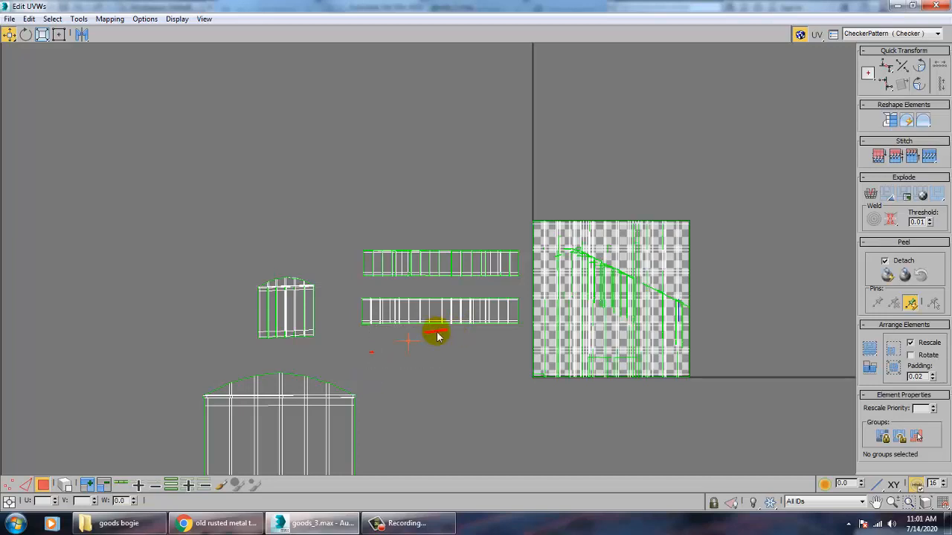
pyautogui.moveTo(483, 330); pyautogui.dragTo(823, 88)
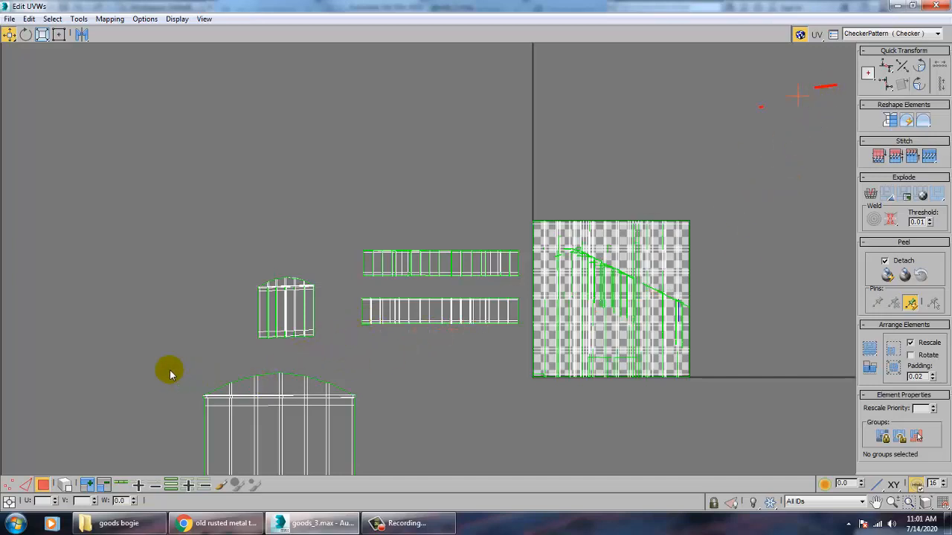
# Select only the large end wall shell and scale it down to roughly the first end wall's size
pyautogui.click(335, 405)
pyautogui.moveTo(418, 349); pyautogui.dragTo(417, 348, button='middle')
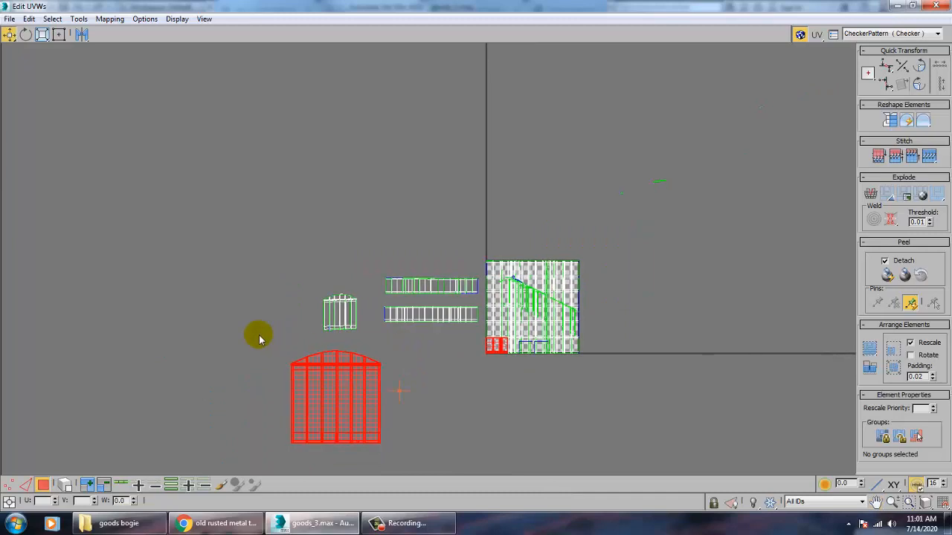
pyautogui.moveTo(434, 484); pyautogui.dragTo(434, 484)
pyautogui.click(327, 386)
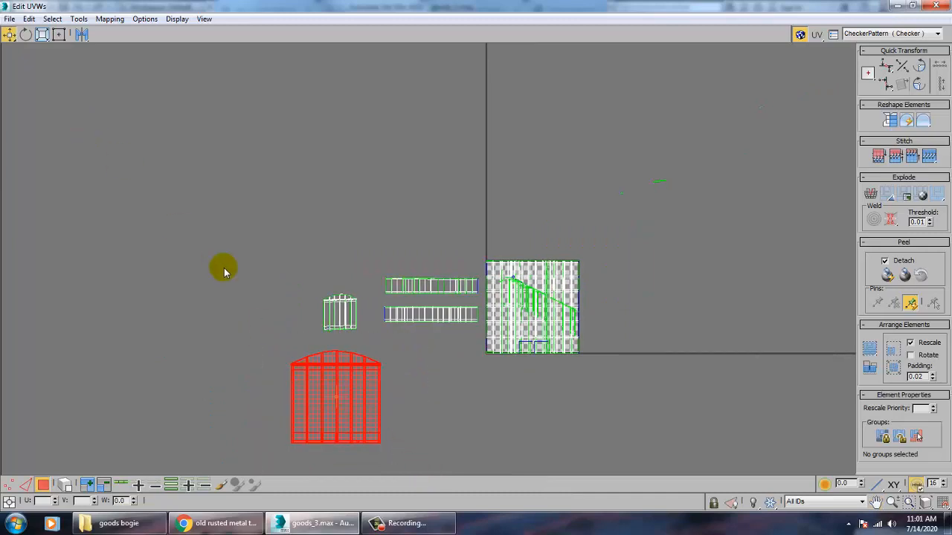
pyautogui.press('r')
pyautogui.moveTo(332, 398); pyautogui.dragTo(357, 446)
pyautogui.scroll(3, 358, 446)
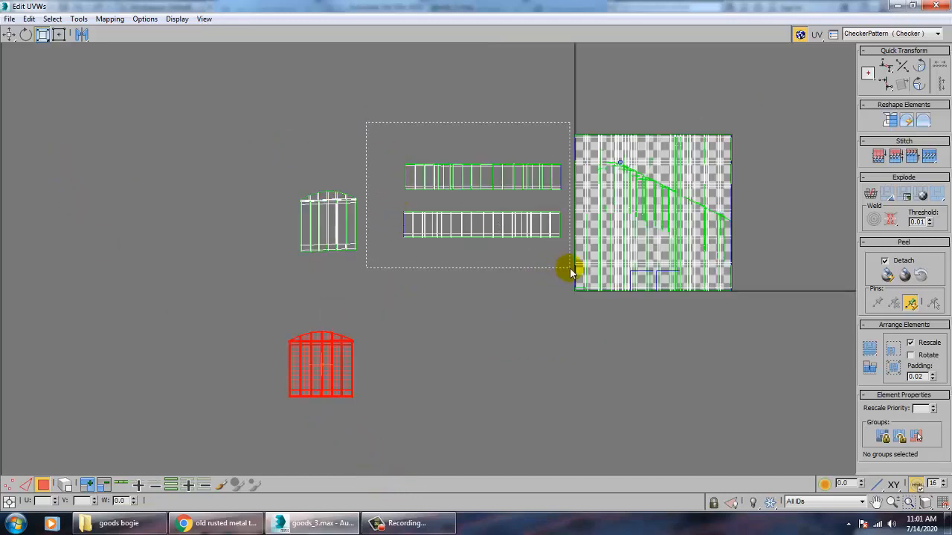
# Move both side strips farther from the texture tile and place the first end wall shell directly beneath them
pyautogui.moveTo(570, 271); pyautogui.dragTo(571, 270)
pyautogui.click(8, 34)
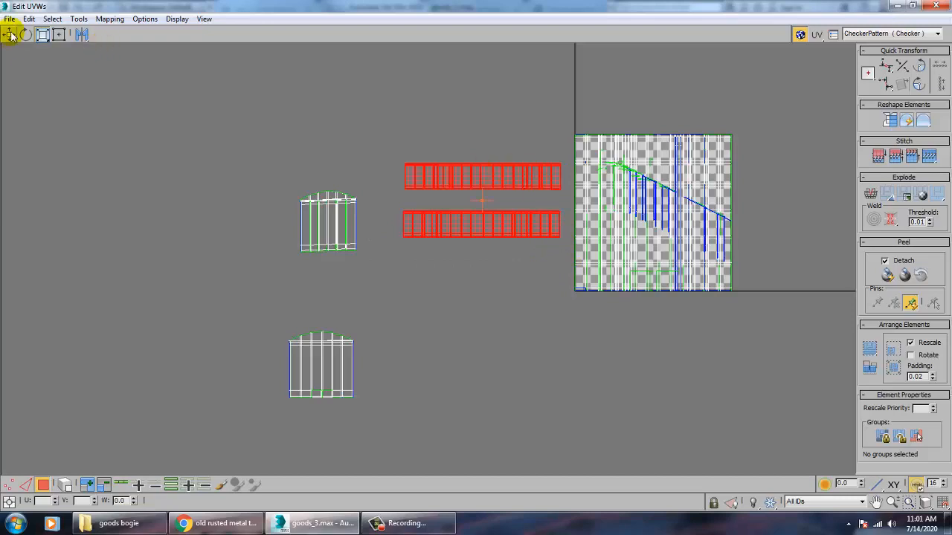
pyautogui.moveTo(497, 186); pyautogui.dragTo(176, 142)
pyautogui.moveTo(281, 153); pyautogui.dragTo(394, 258)
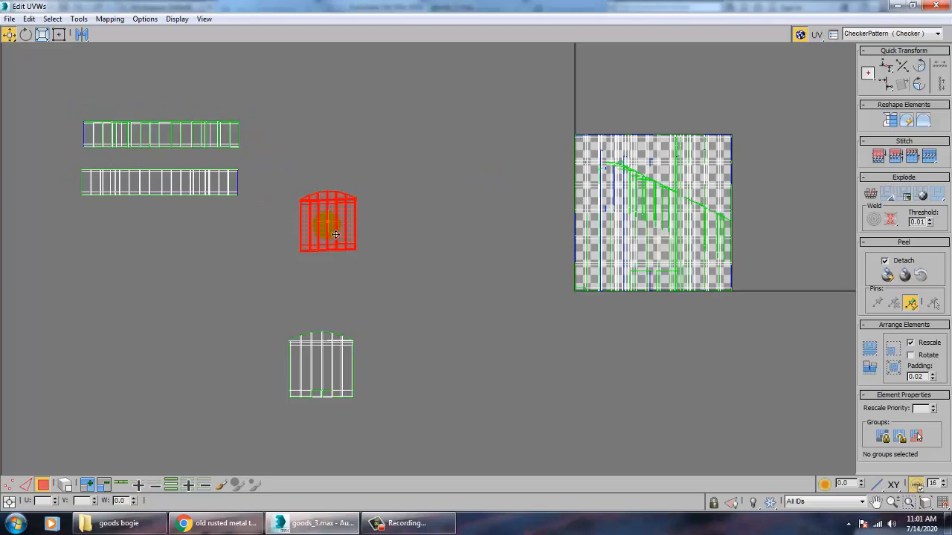
pyautogui.moveTo(335, 234); pyautogui.dragTo(120, 274)
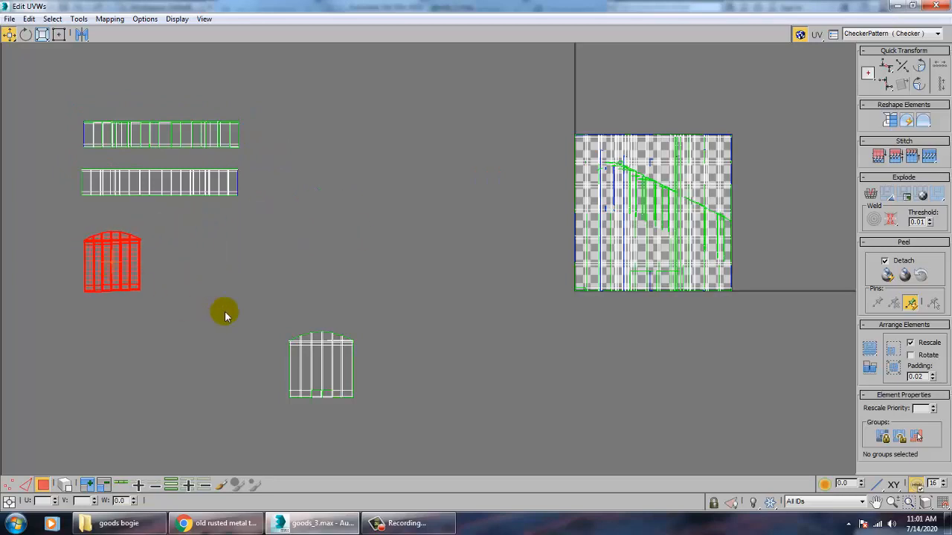
# Scale the second end wall shell slightly smaller to match the first and place it beside that shell beneath the strips
pyautogui.moveTo(487, 477); pyautogui.dragTo(488, 476)
pyautogui.moveTo(332, 383); pyautogui.dragTo(346, 389)
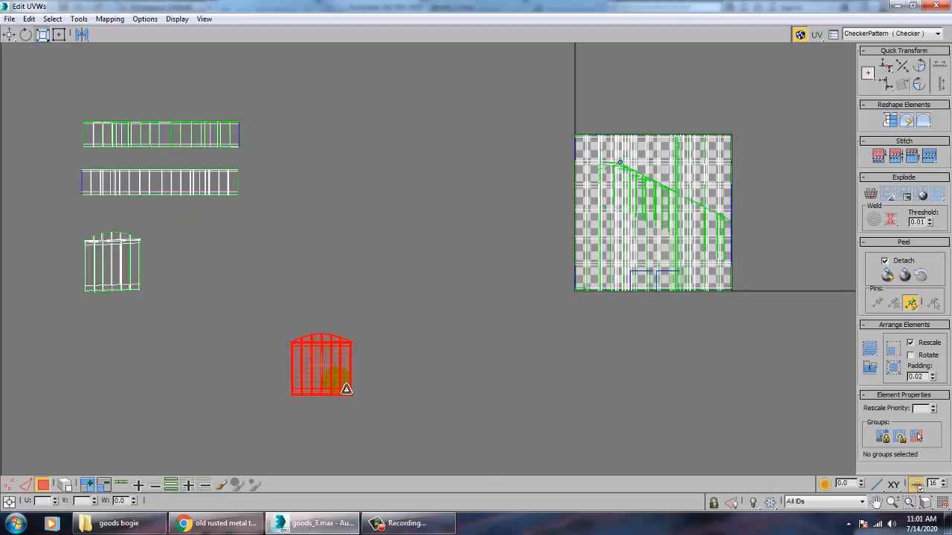
pyautogui.click(9, 34)
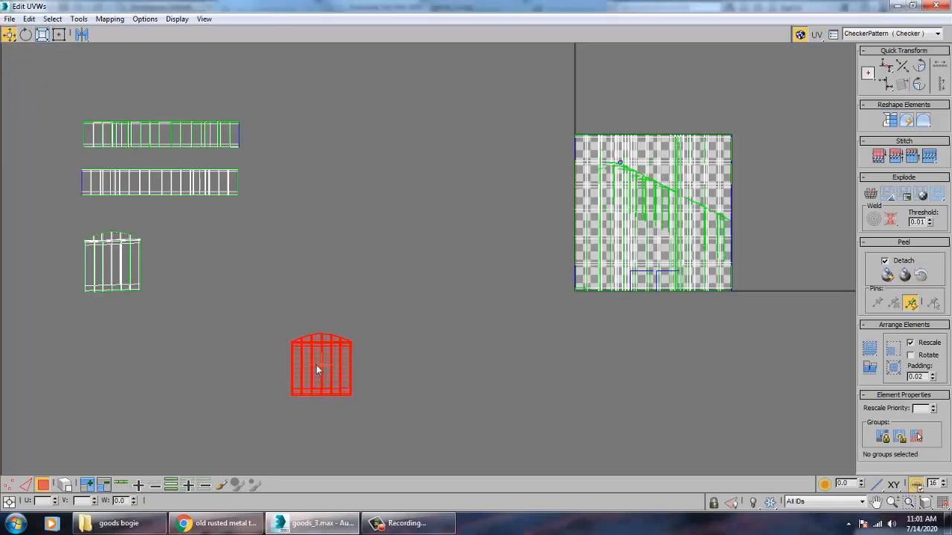
pyautogui.moveTo(316, 369); pyautogui.dragTo(210, 268)
pyautogui.scroll(4, 224, 257)
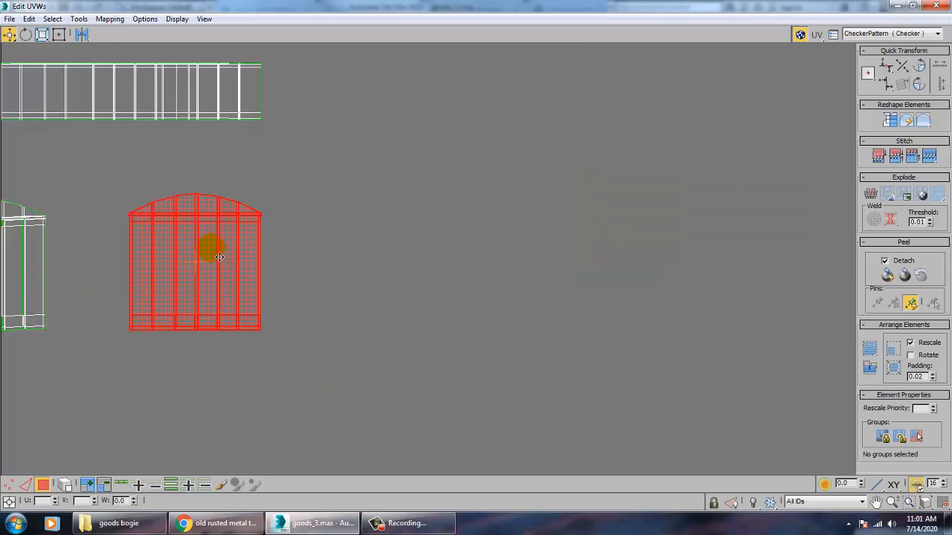
pyautogui.moveTo(210, 249); pyautogui.dragTo(494, 253, button='middle')
pyautogui.press('r')
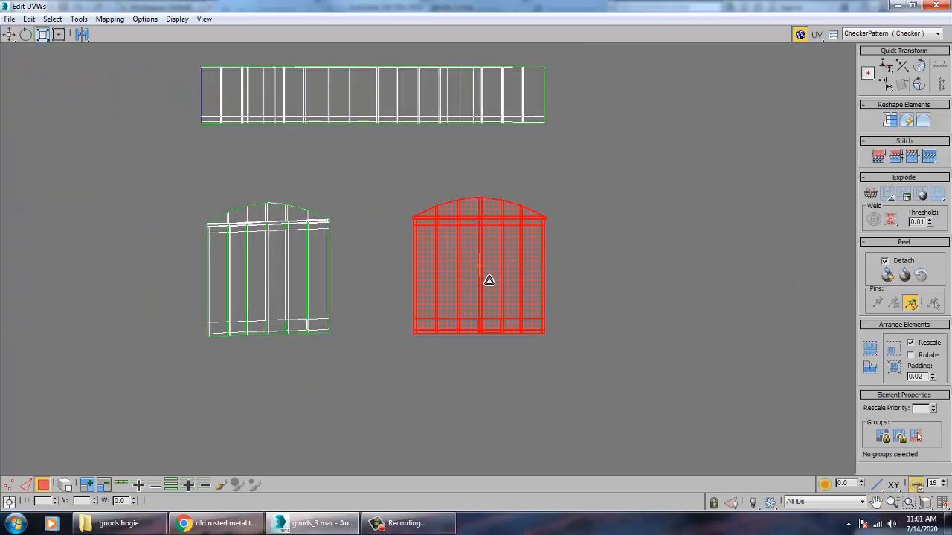
pyautogui.moveTo(489, 280); pyautogui.dragTo(496, 284)
# Select all shells except the four arranged side and end pieces and move them up out of the texture tile
pyautogui.scroll(-3, 595, 252)
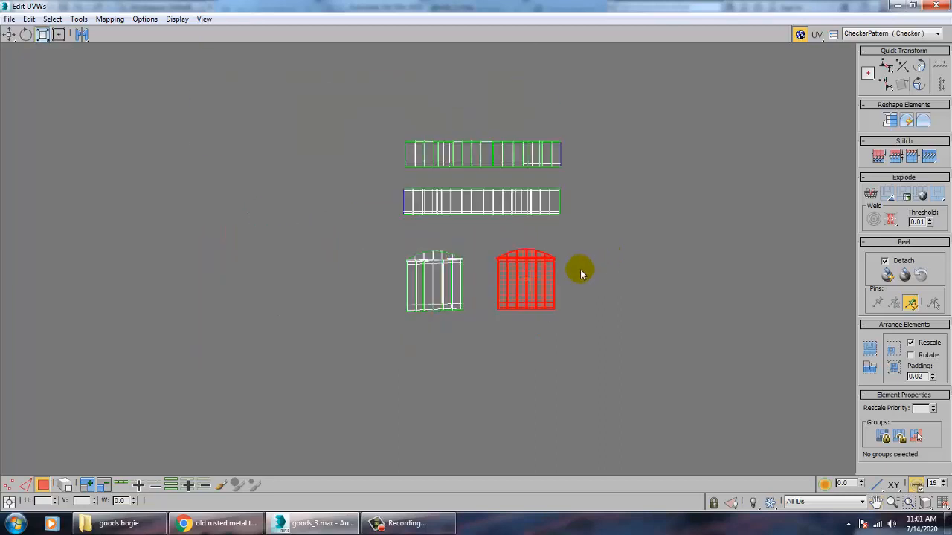
pyautogui.moveTo(580, 268); pyautogui.dragTo(527, 305, button='middle')
pyautogui.moveTo(290, 143); pyautogui.dragTo(664, 436)
pyautogui.scroll(-3, 459, 334)
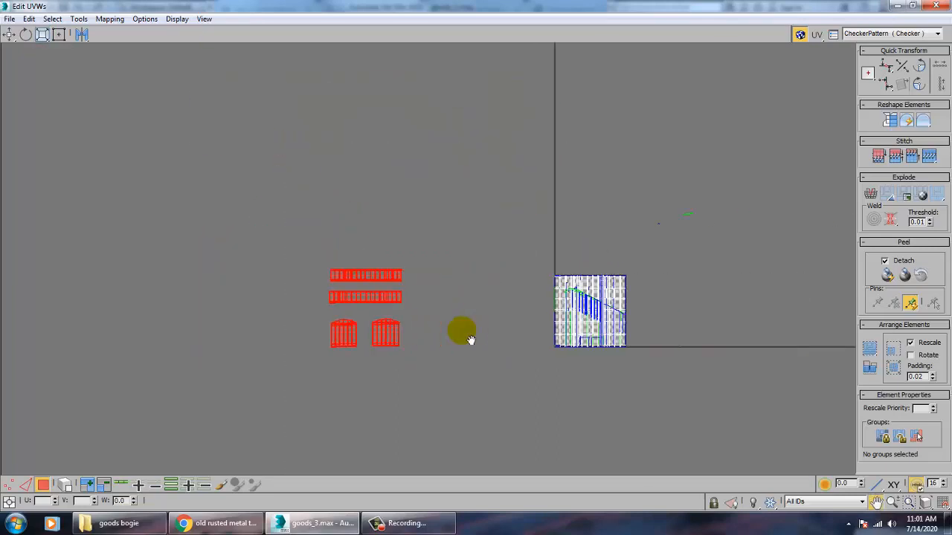
pyautogui.moveTo(459, 334); pyautogui.dragTo(394, 334, button='middle')
pyautogui.moveTo(448, 194); pyautogui.dragTo(555, 360)
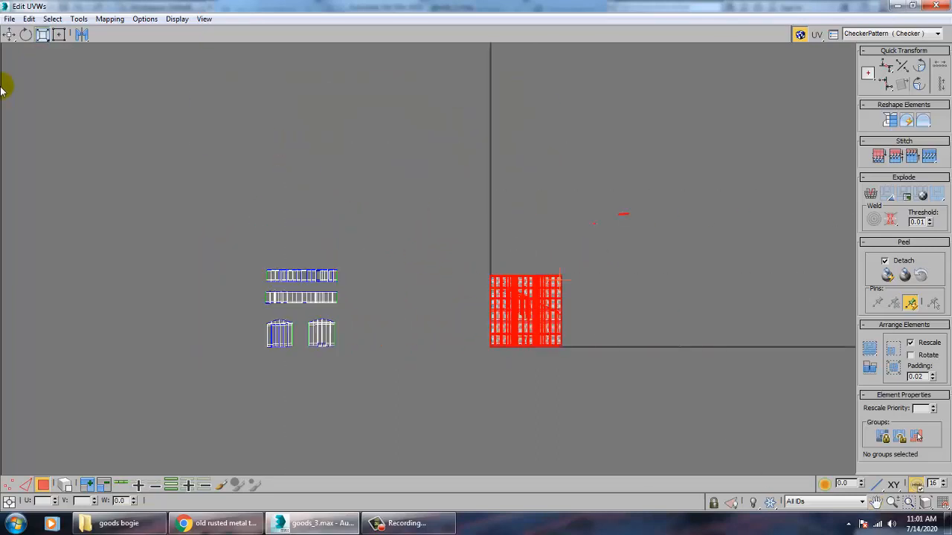
pyautogui.click(9, 35)
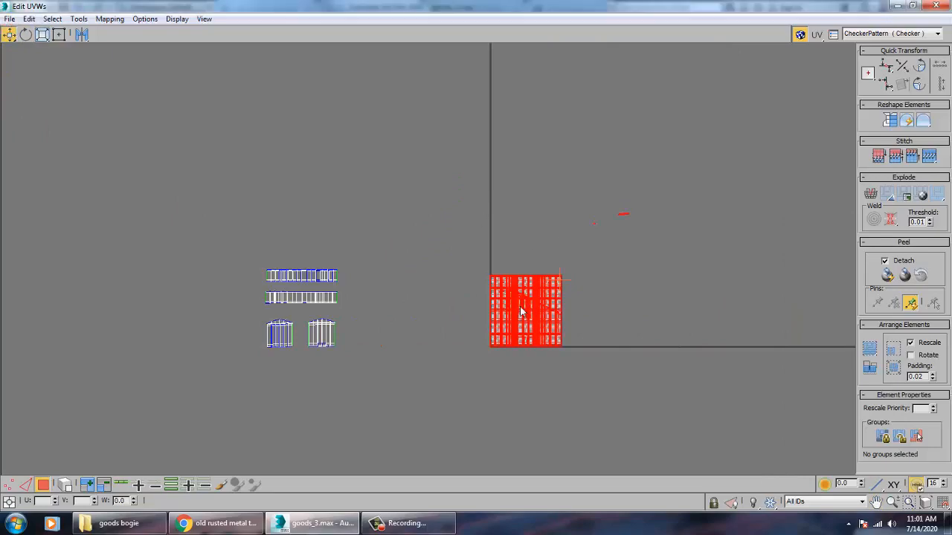
pyautogui.moveTo(520, 312); pyautogui.dragTo(649, 132)
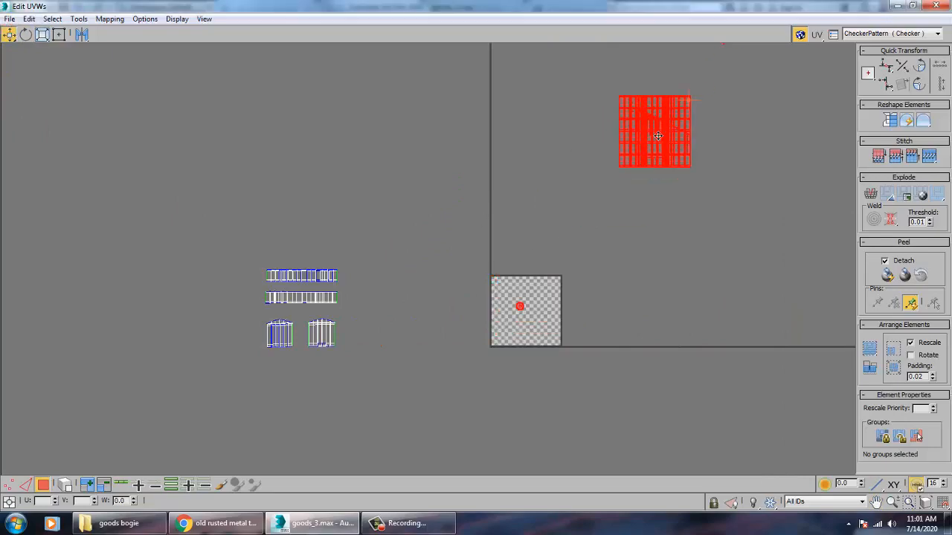
# Invert the UV selection to the four arranged side and end shells and check which wagon body faces they cover
pyautogui.click(897, 7)
pyautogui.moveTo(644, 244); pyautogui.dragTo(770, 319, button='middle')
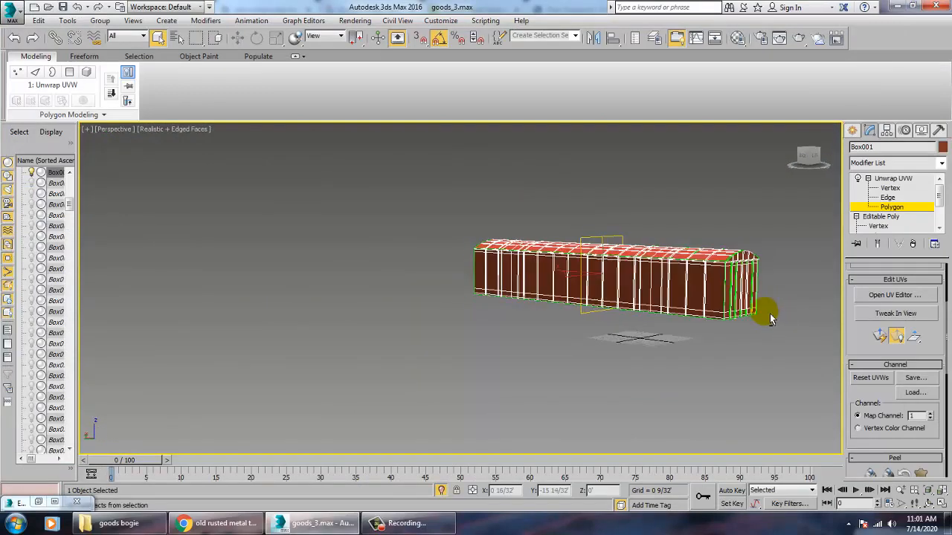
pyautogui.click(42, 502)
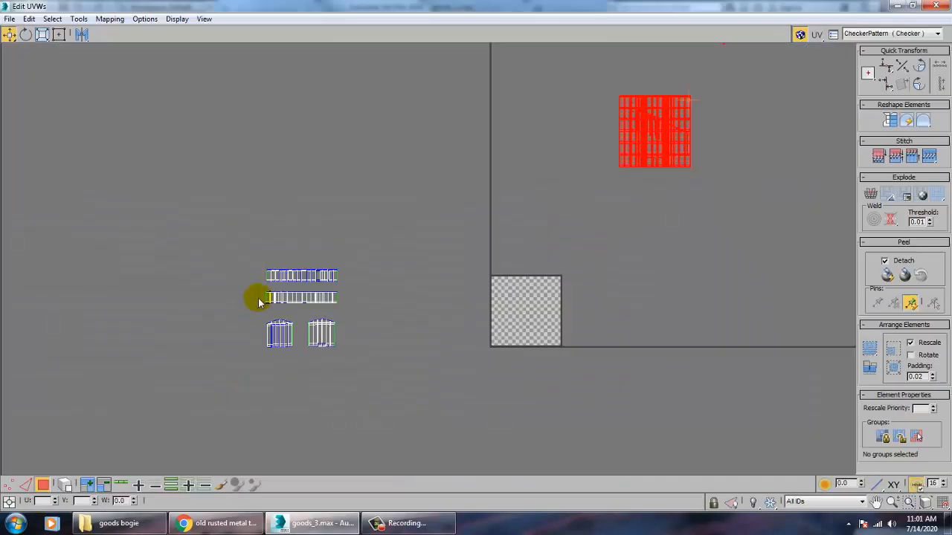
pyautogui.hotkey('ctrl', 'i')
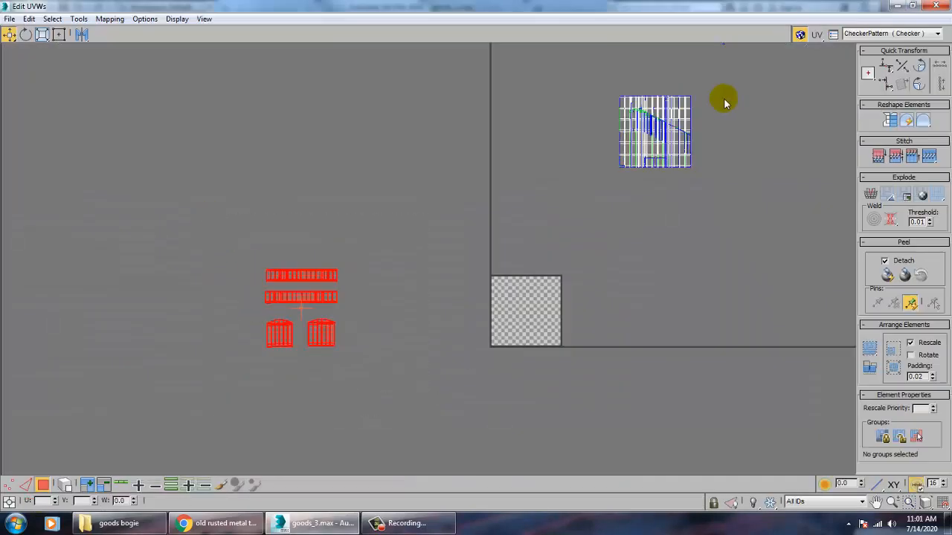
pyautogui.click(898, 7)
pyautogui.keyDown('alt'); pyautogui.moveTo(572, 293); pyautogui.dragTo(602, 312, button='middle'); pyautogui.keyUp('alt')
pyautogui.scroll(3, 575, 295)
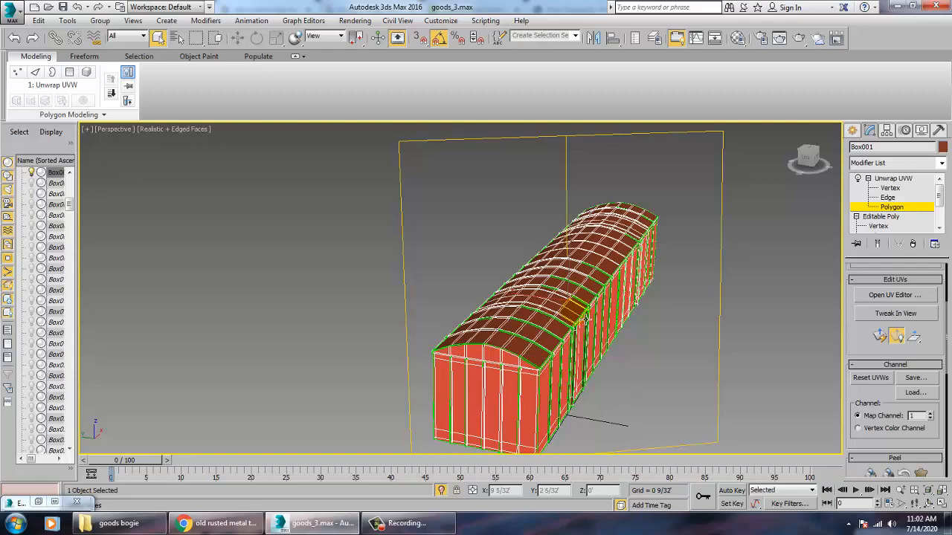
pyautogui.moveTo(641, 327)
pyautogui.keyDown('alt'); pyautogui.mouseDown(button='middle')
pyautogui.moveTo(637, 319)
pyautogui.moveTo(658, 362)
pyautogui.moveTo(646, 327)
pyautogui.mouseUp(button='middle'); pyautogui.keyUp('alt')
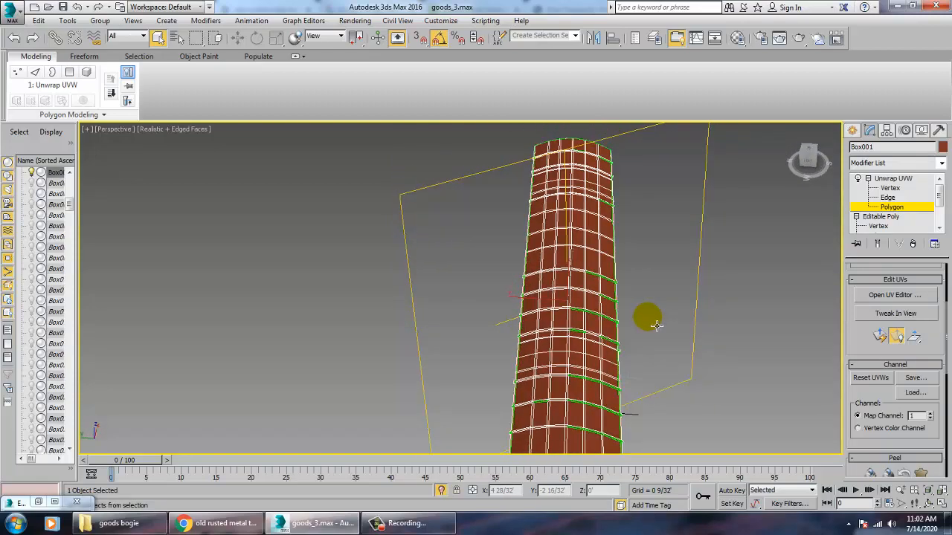
# Select all polygons of the wagon body in the Top view
pyautogui.scroll(-5, 647, 342)
pyautogui.hotkey('alt', 'w')
pyautogui.click(276, 197)
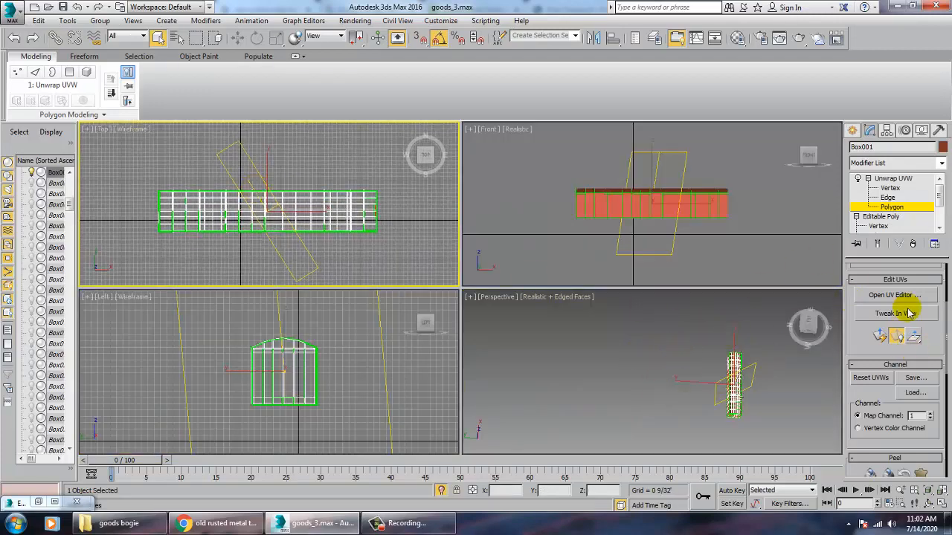
pyautogui.hotkey('alt', 'w')
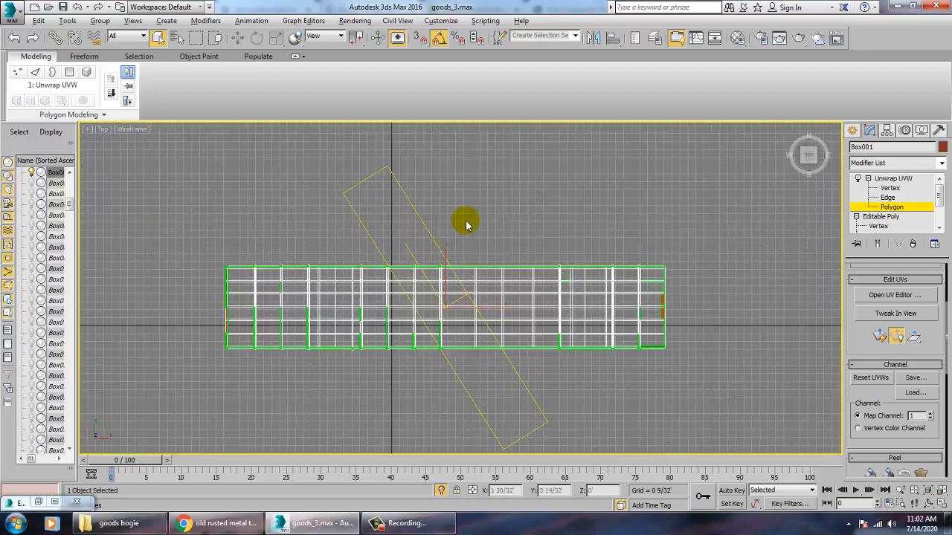
pyautogui.hotkey('alt', 'w')
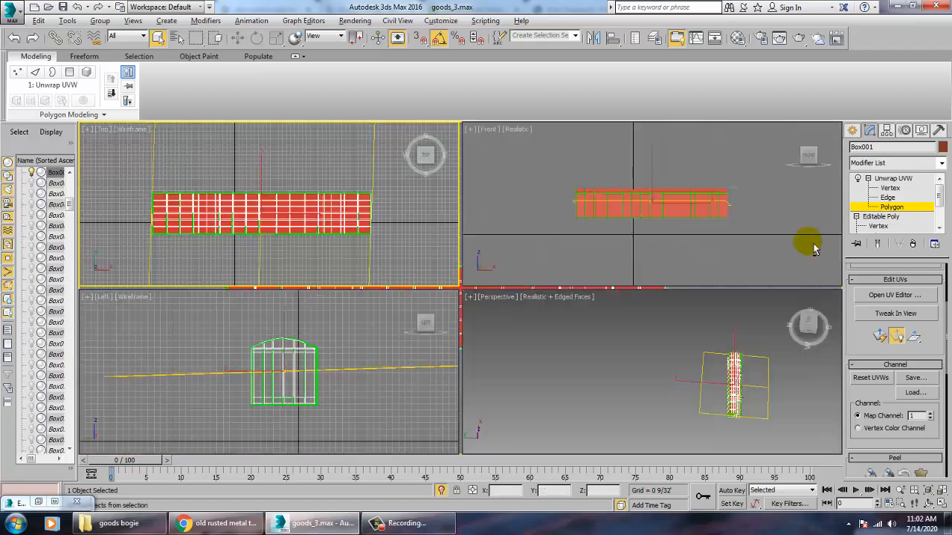
# Remove the wall polygons below the roof from the selection in the Front view
pyautogui.rightClick(761, 201)
pyautogui.hotkey('alt', 'w')
pyautogui.moveTo(404, 217); pyautogui.dragTo(447, 217, button='middle')
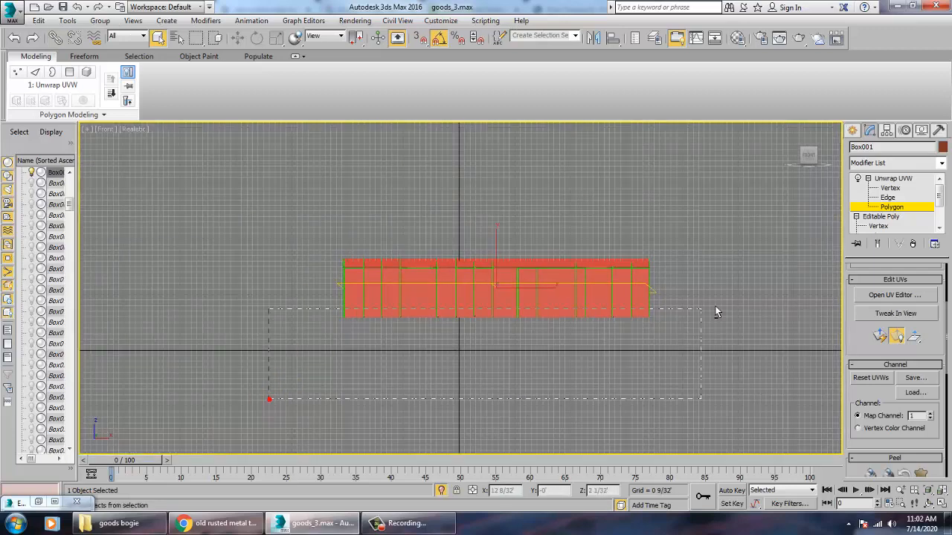
pyautogui.moveTo(734, 281); pyautogui.dragTo(728, 272)
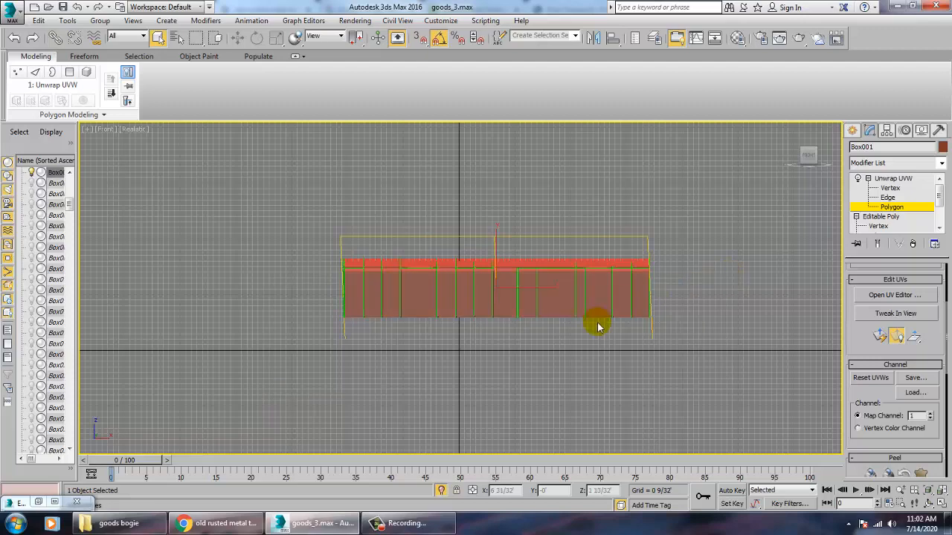
# Show edged faces in the Front view and deselect the remaining wall polygons up to just beneath the roof
pyautogui.moveTo(586, 337); pyautogui.dragTo(499, 332, button='middle')
pyautogui.press('F4')
pyautogui.scroll(2, 416, 329)
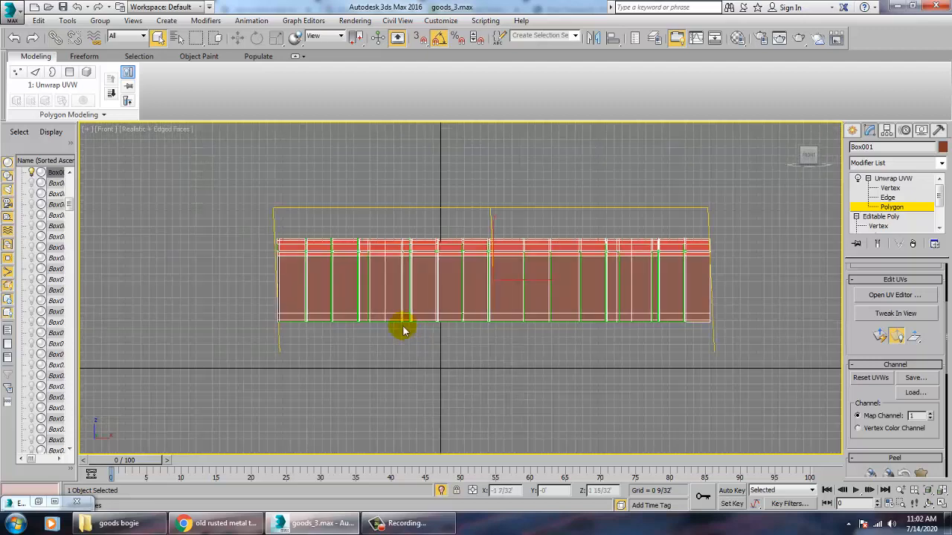
pyautogui.moveTo(320, 335); pyautogui.dragTo(225, 388, button='middle')
pyautogui.moveTo(645, 318); pyautogui.dragTo(747, 301)
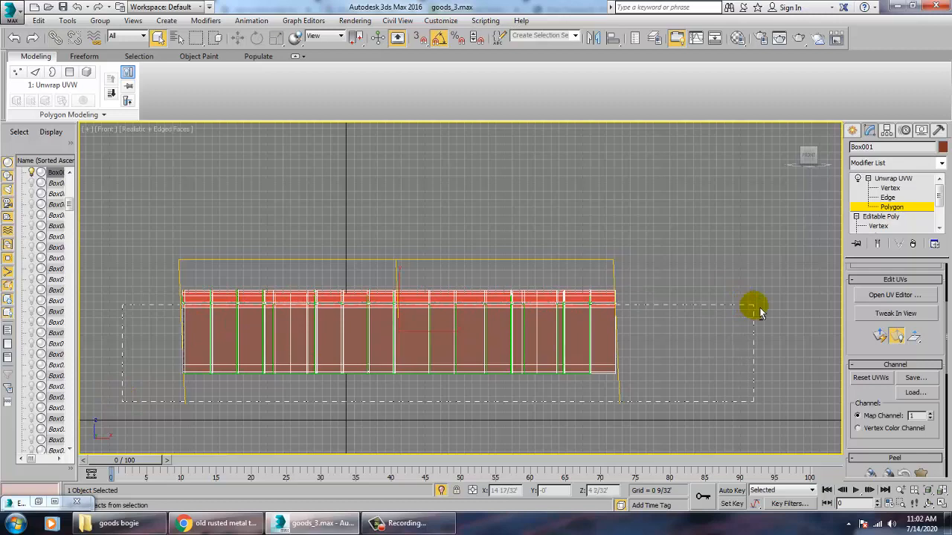
pyautogui.moveTo(755, 311); pyautogui.dragTo(749, 308)
# Check the roof selection in Perspective, then deselect the polygons up to the roof's lower edge again in the Front view
pyautogui.hotkey('alt', 'w')
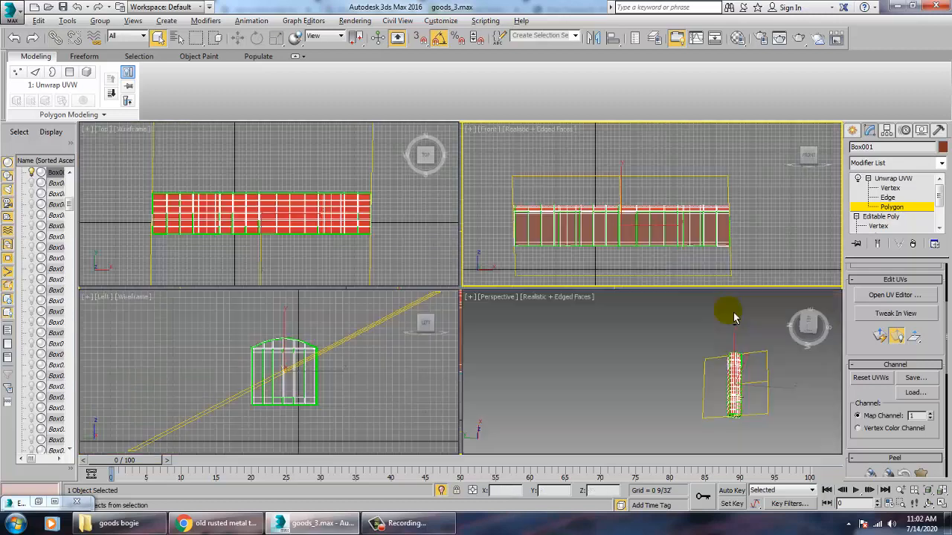
pyautogui.click(721, 383)
pyautogui.hotkey('alt', 'w')
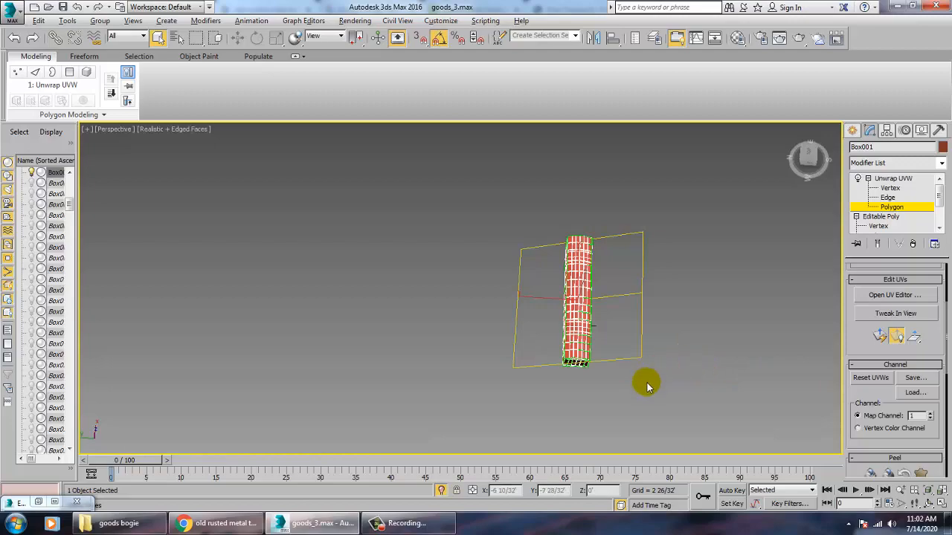
pyautogui.keyDown('alt'); pyautogui.moveTo(641, 382); pyautogui.dragTo(632, 357, button='middle'); pyautogui.keyUp('alt')
pyautogui.scroll(5, 602, 321)
pyautogui.scroll(5, 602, 322)
pyautogui.hotkey('alt', 'w')
pyautogui.rightClick(616, 223)
pyautogui.hotkey('alt', 'w')
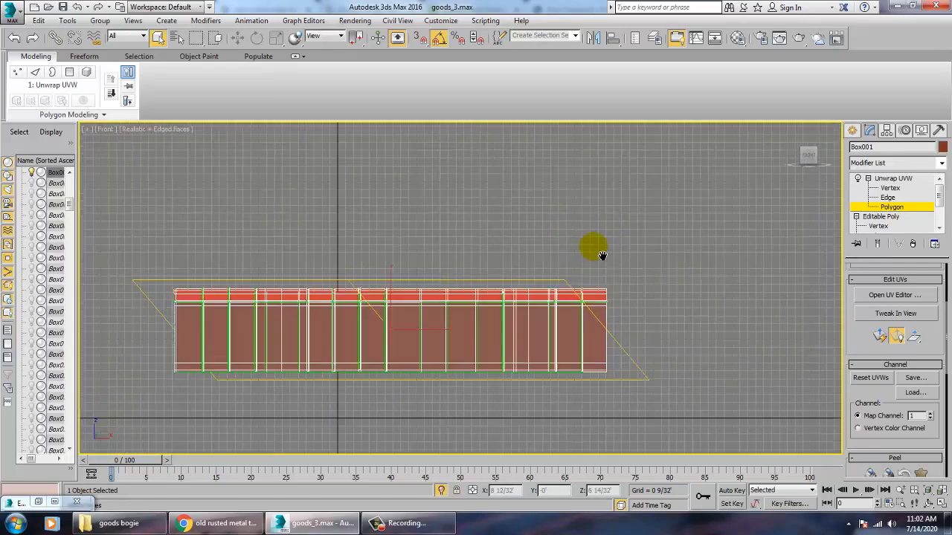
pyautogui.moveTo(172, 423); pyautogui.dragTo(623, 381)
pyautogui.moveTo(747, 336); pyautogui.dragTo(752, 319)
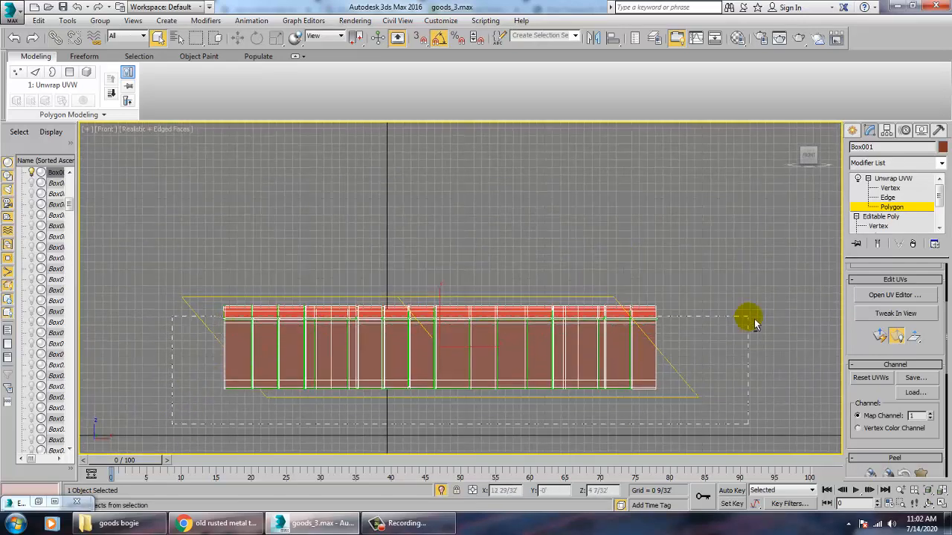
# Deselect the stray rib end faces beneath the roof edge on the first long side
pyautogui.hotkey('alt', 'w')
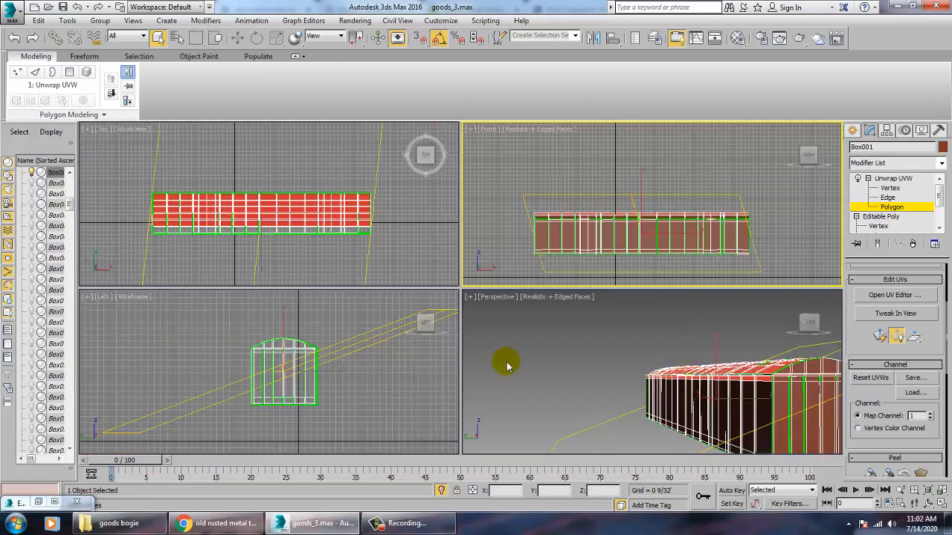
pyautogui.rightClick(638, 374)
pyautogui.hotkey('alt', 'w')
pyautogui.keyDown('alt'); pyautogui.moveTo(606, 362); pyautogui.dragTo(561, 360, button='middle'); pyautogui.keyUp('alt')
pyautogui.keyDown('alt'); pyautogui.moveTo(584, 329); pyautogui.dragTo(540, 407, button='middle'); pyautogui.keyUp('alt')
pyautogui.scroll(5, 540, 407)
pyautogui.scroll(-3, 568, 319)
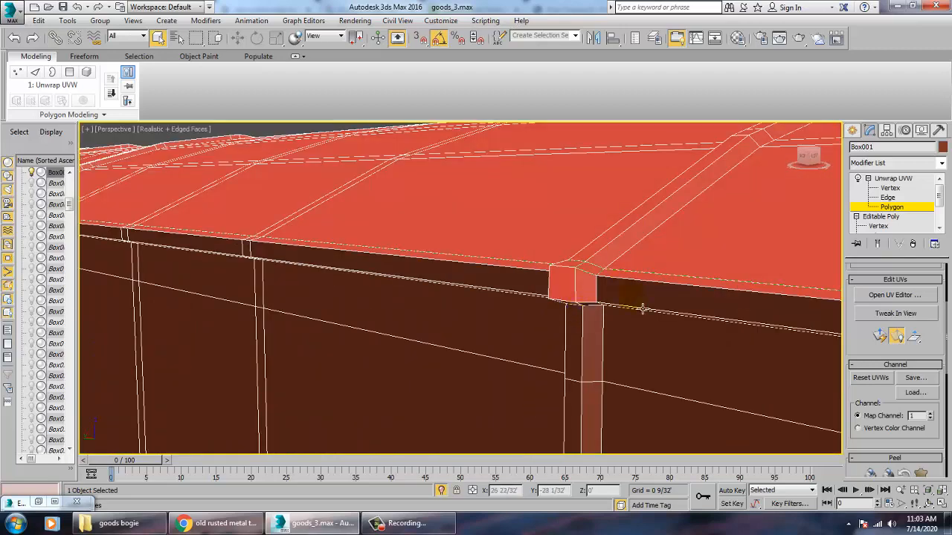
pyautogui.keyDown('alt'); pyautogui.click(564, 294); pyautogui.keyUp('alt')
pyautogui.scroll(-2, 565, 294)
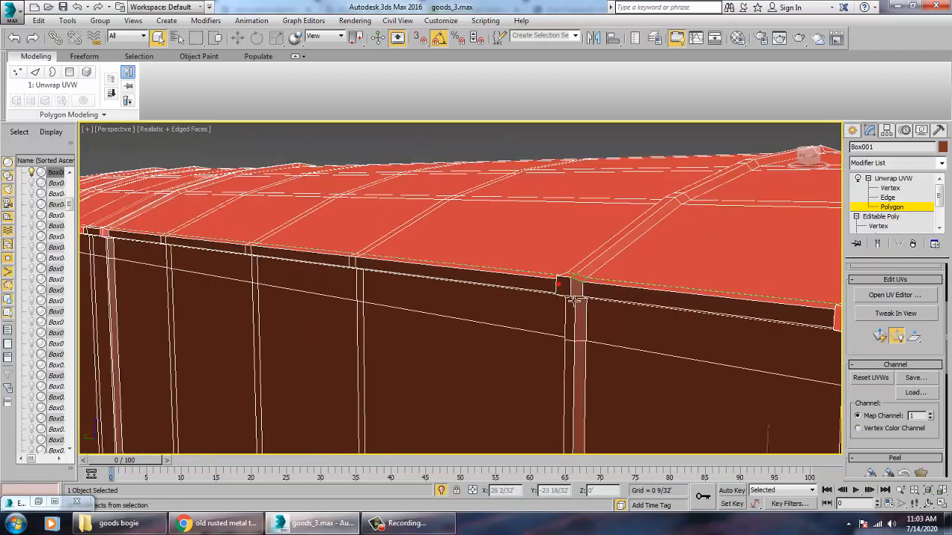
# Remove the vertical rib faces along the opposite long side wall from the selection
pyautogui.keyDown('alt'); pyautogui.moveTo(568, 295); pyautogui.dragTo(594, 330, button='middle'); pyautogui.keyUp('alt')
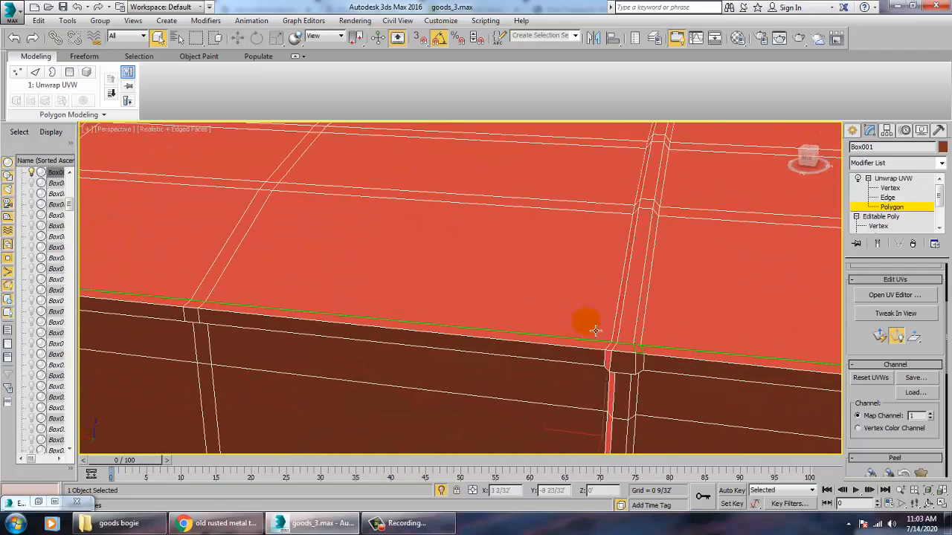
pyautogui.scroll(-4, 595, 329)
pyautogui.keyDown('alt'); pyautogui.moveTo(635, 359); pyautogui.dragTo(666, 327, button='middle'); pyautogui.keyUp('alt')
pyautogui.scroll(-2, 666, 327)
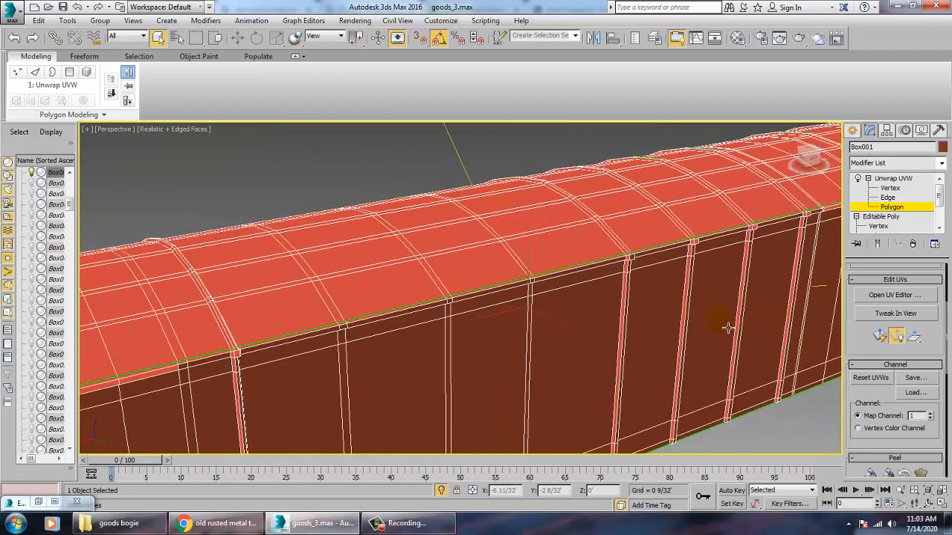
pyautogui.keyDown('alt'); pyautogui.moveTo(722, 319); pyautogui.dragTo(571, 307, button='middle'); pyautogui.keyUp('alt')
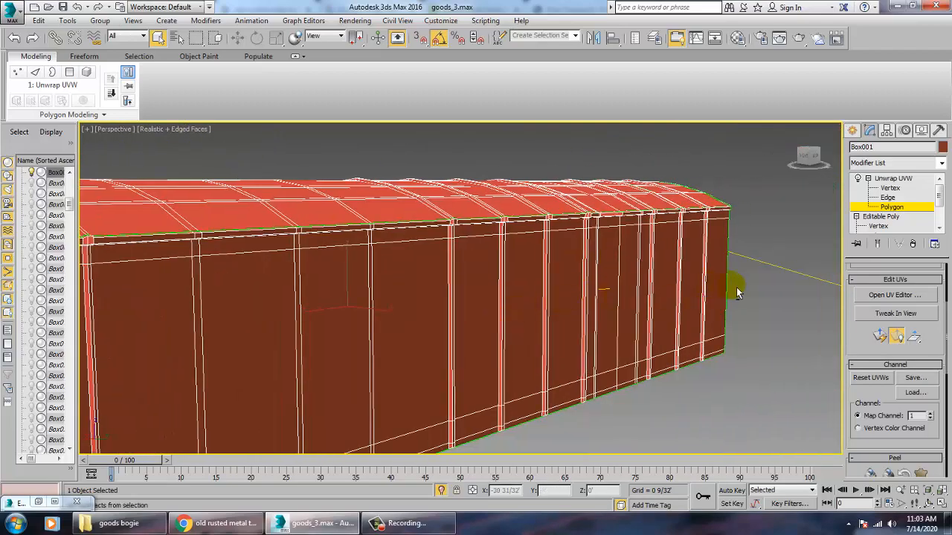
pyautogui.moveTo(771, 283); pyautogui.dragTo(522, 439)
pyautogui.keyDown('alt'); pyautogui.moveTo(388, 489); pyautogui.dragTo(388, 488); pyautogui.keyUp('alt')
# Deselect the first rib tops and small rib end faces beneath the roof edge on the opposite long side
pyautogui.moveTo(532, 319); pyautogui.dragTo(543, 340, button='middle')
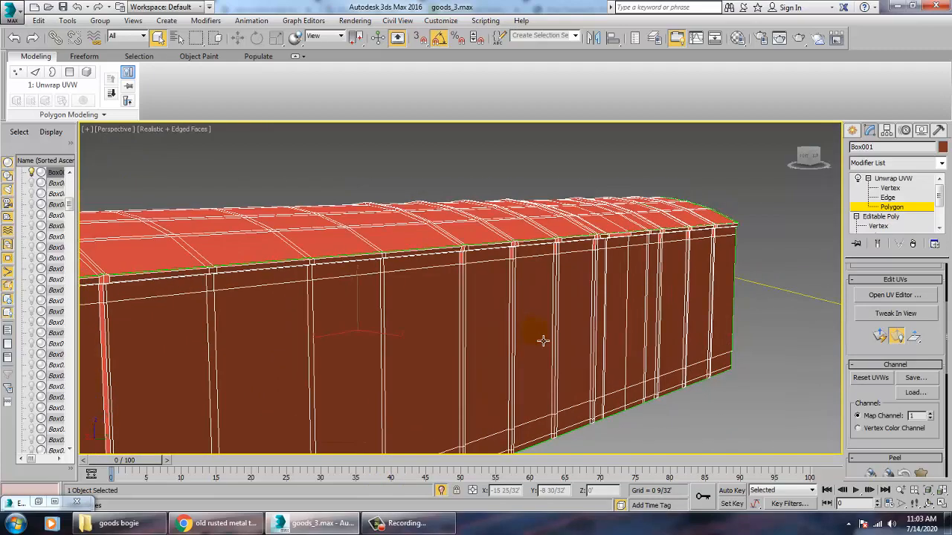
pyautogui.scroll(3, 516, 344)
pyautogui.keyDown('alt'); pyautogui.moveTo(467, 310); pyautogui.dragTo(534, 414, button='middle'); pyautogui.keyUp('alt')
pyautogui.scroll(3, 534, 414)
pyautogui.keyDown('alt'); pyautogui.click(511, 352); pyautogui.keyUp('alt')
pyautogui.keyDown('alt'); pyautogui.click(525, 287); pyautogui.keyUp('alt')
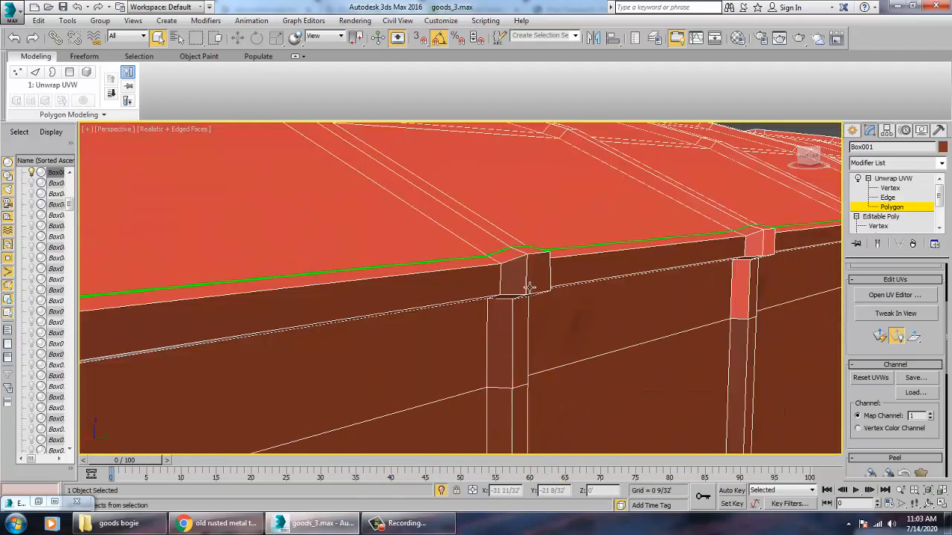
pyautogui.keyDown('alt'); pyautogui.click(745, 290); pyautogui.keyUp('alt')
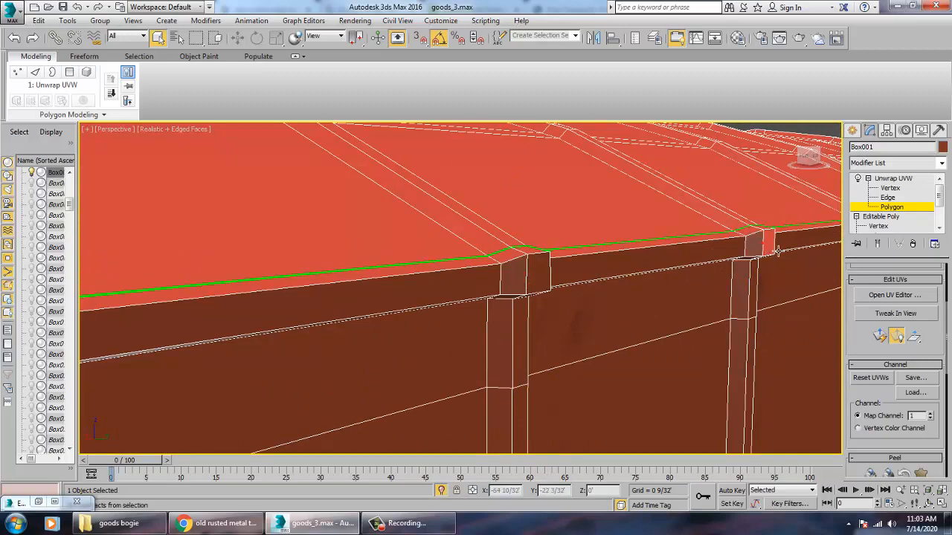
# Deselect the remaining rib tops and the narrow strip faces beneath the roof edge toward the far end of that side
pyautogui.keyDown('alt'); pyautogui.moveTo(780, 266); pyautogui.dragTo(678, 307, button='middle'); pyautogui.keyUp('alt')
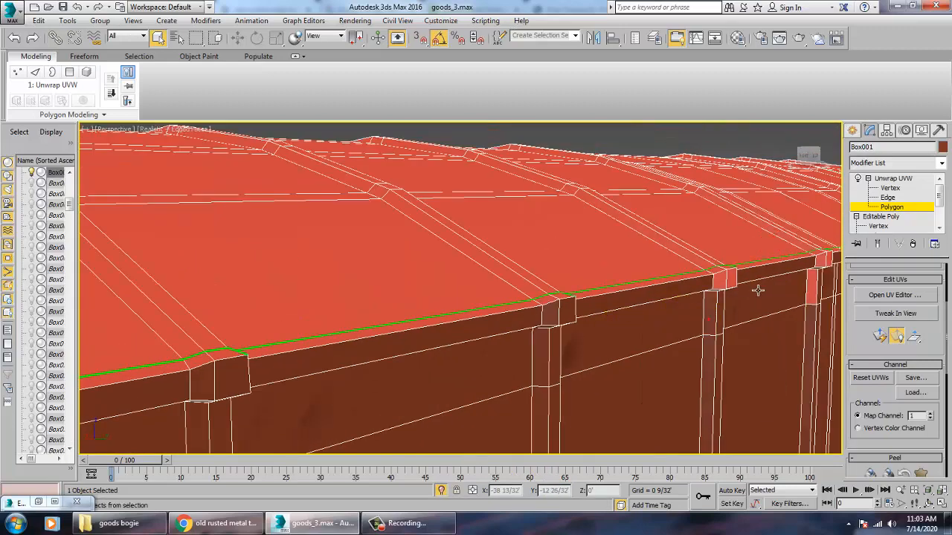
pyautogui.keyDown('alt'); pyautogui.moveTo(585, 331); pyautogui.dragTo(491, 353, button='middle'); pyautogui.keyUp('alt')
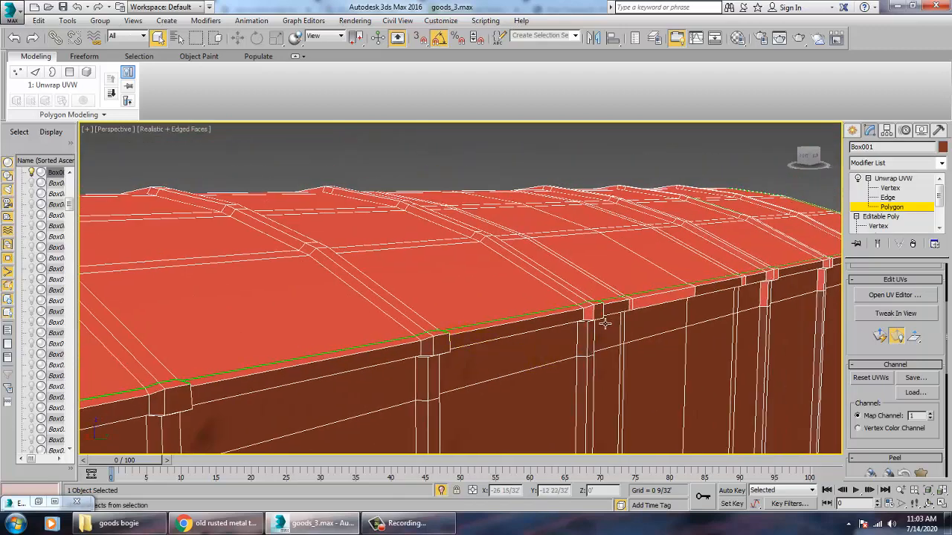
pyautogui.keyDown('alt'); pyautogui.click(663, 302); pyautogui.keyUp('alt')
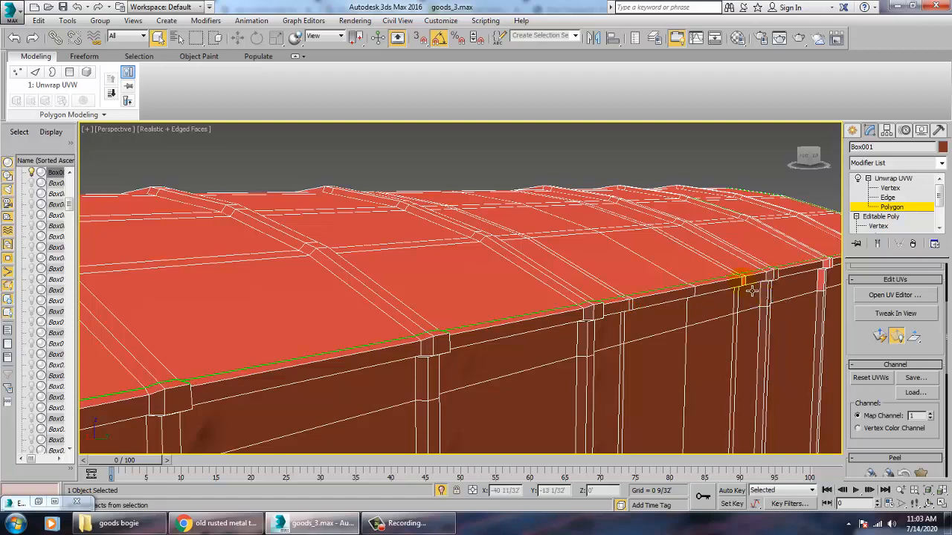
pyautogui.moveTo(831, 304); pyautogui.dragTo(453, 338, button='middle')
pyautogui.scroll(3, 503, 342)
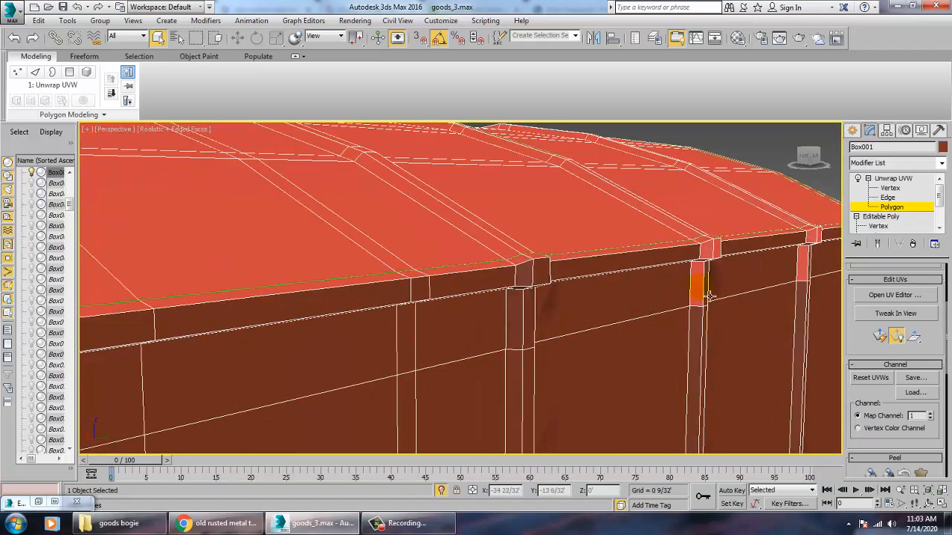
pyautogui.scroll(1, 718, 295)
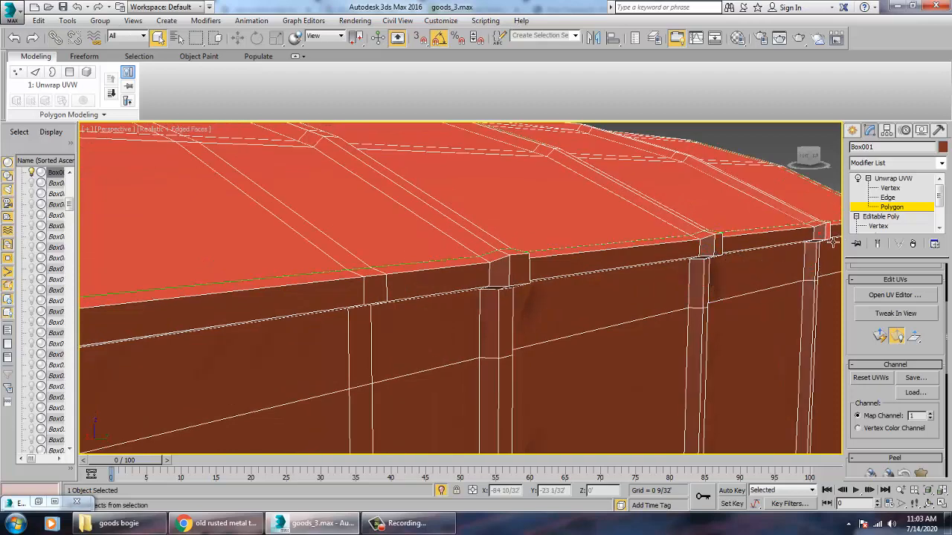
# Deselect the rib tops beneath the roof on the end wall, then reopen the UV editor
pyautogui.scroll(-10, 811, 257)
pyautogui.keyDown('alt'); pyautogui.moveTo(786, 270); pyautogui.dragTo(635, 278, button='middle'); pyautogui.keyUp('alt')
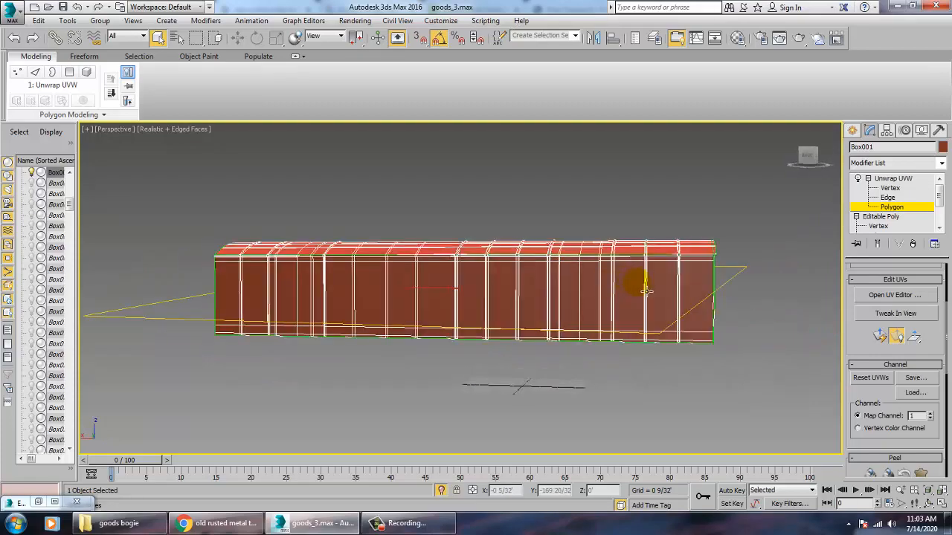
pyautogui.scroll(8, 640, 312)
pyautogui.keyDown('alt'); pyautogui.moveTo(642, 331); pyautogui.dragTo(511, 308, button='middle'); pyautogui.keyUp('alt')
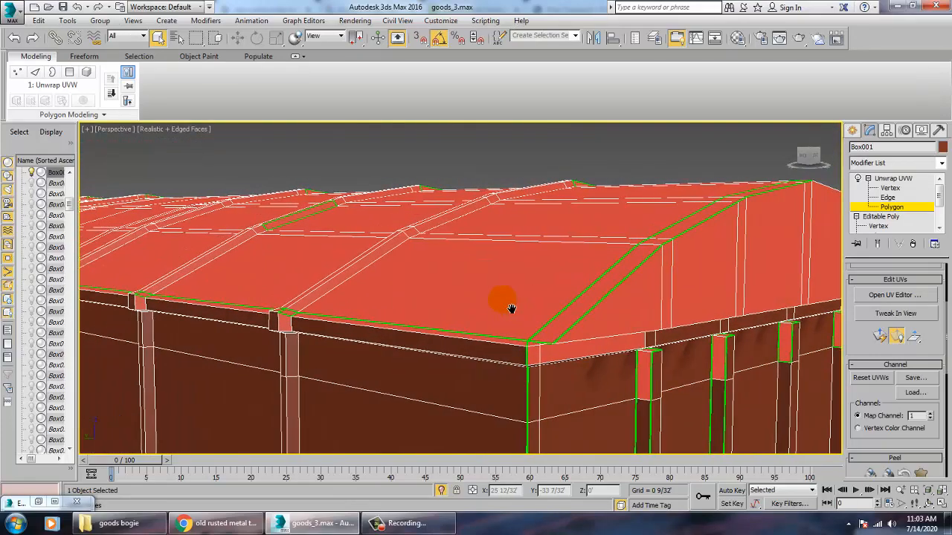
pyautogui.scroll(-5, 718, 395)
pyautogui.keyDown('alt'); pyautogui.moveTo(694, 380); pyautogui.dragTo(701, 335, button='middle'); pyautogui.keyUp('alt')
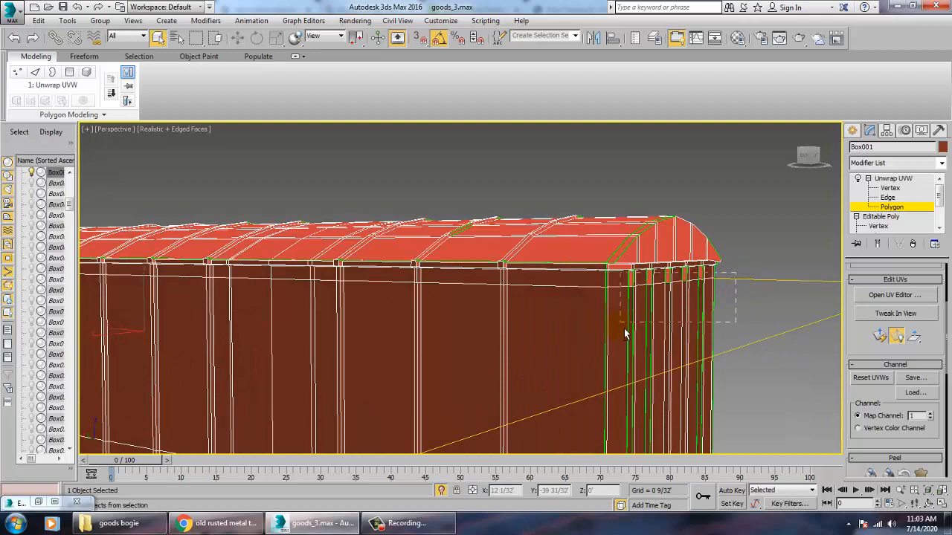
pyautogui.hotkey('alt', 'w')
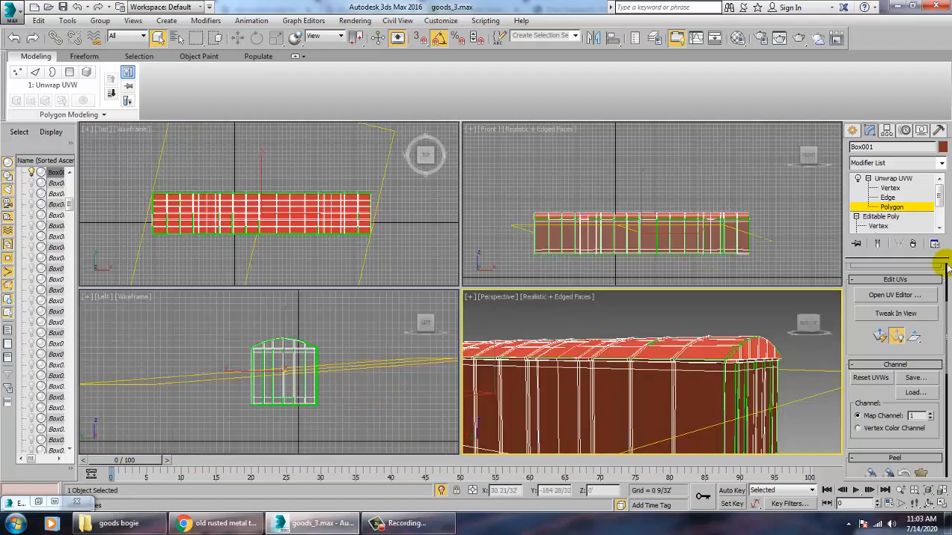
pyautogui.click(892, 294)
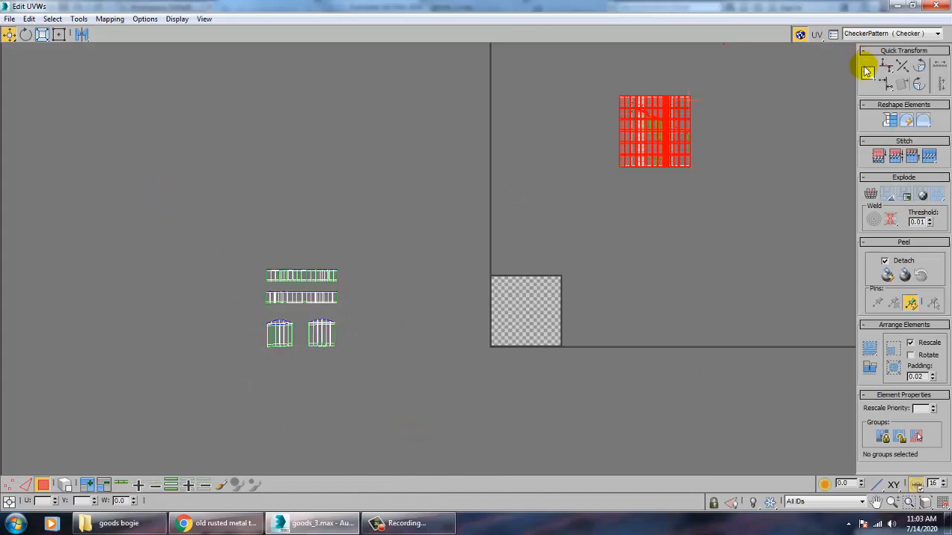
# Apply planar mapping to the selected roof faces of the boxcar and align the projection to the Z axis
pyautogui.click(896, 6)
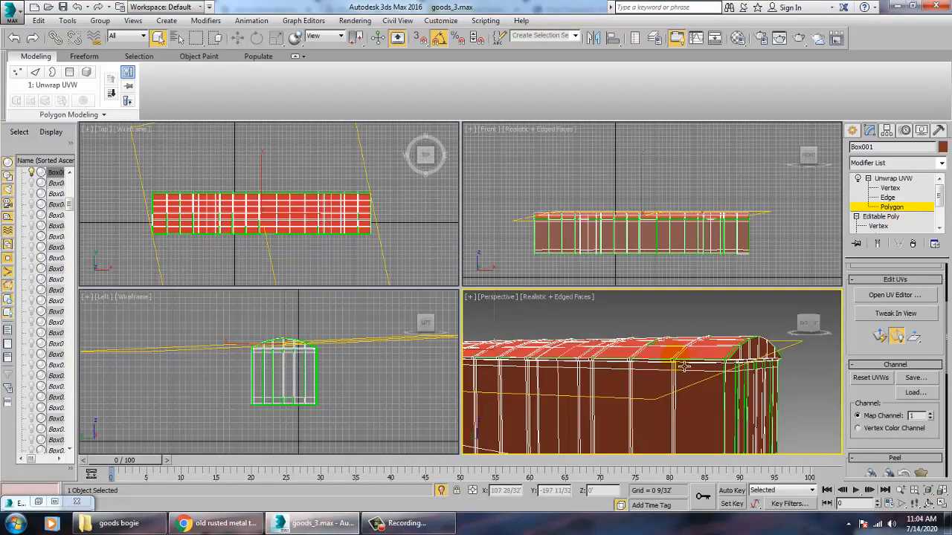
pyautogui.hotkey('alt', 'w')
pyautogui.keyDown('alt'); pyautogui.moveTo(658, 333); pyautogui.dragTo(677, 289, button='middle'); pyautogui.keyUp('alt')
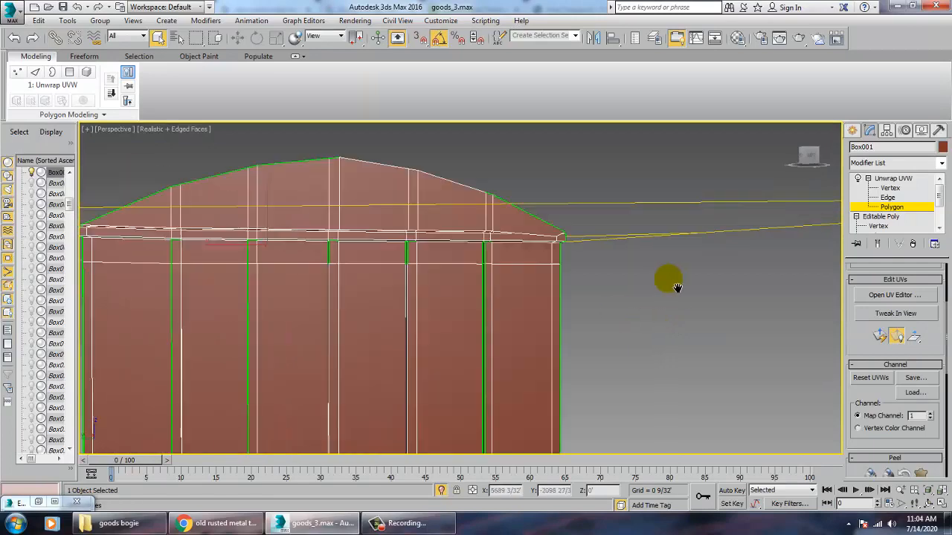
pyautogui.scroll(-6, 677, 289)
pyautogui.keyDown('alt'); pyautogui.moveTo(616, 296); pyautogui.dragTo(666, 314, button='middle'); pyautogui.keyUp('alt')
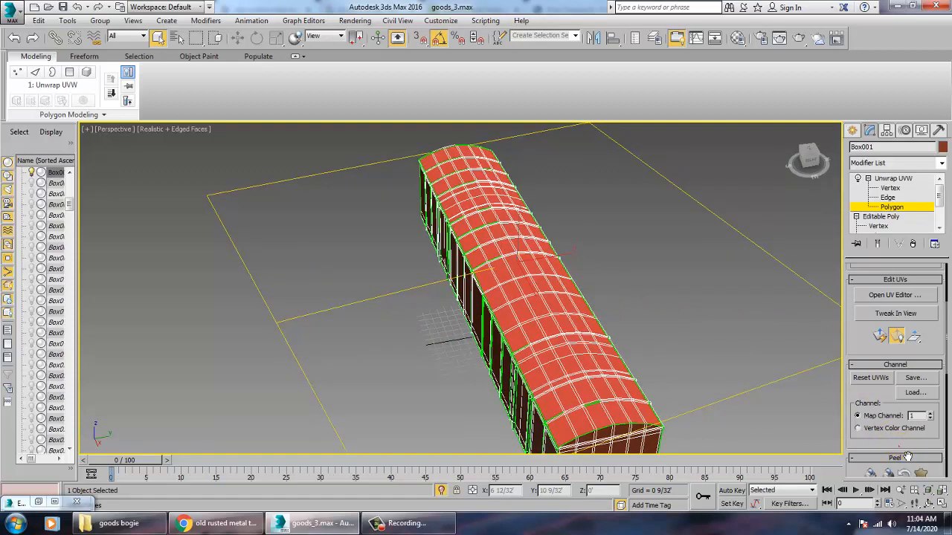
pyautogui.moveTo(907, 457); pyautogui.dragTo(917, 348)
pyautogui.click(873, 441)
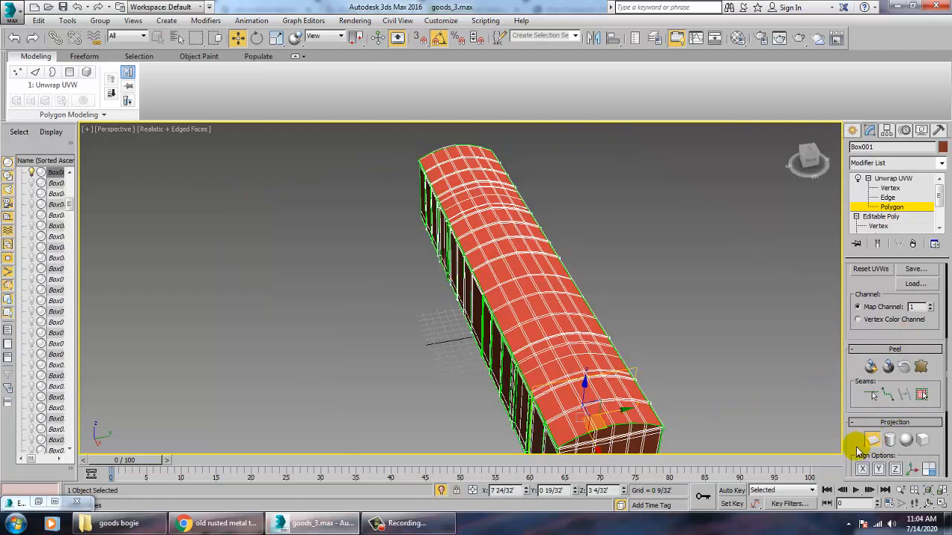
pyautogui.click(895, 468)
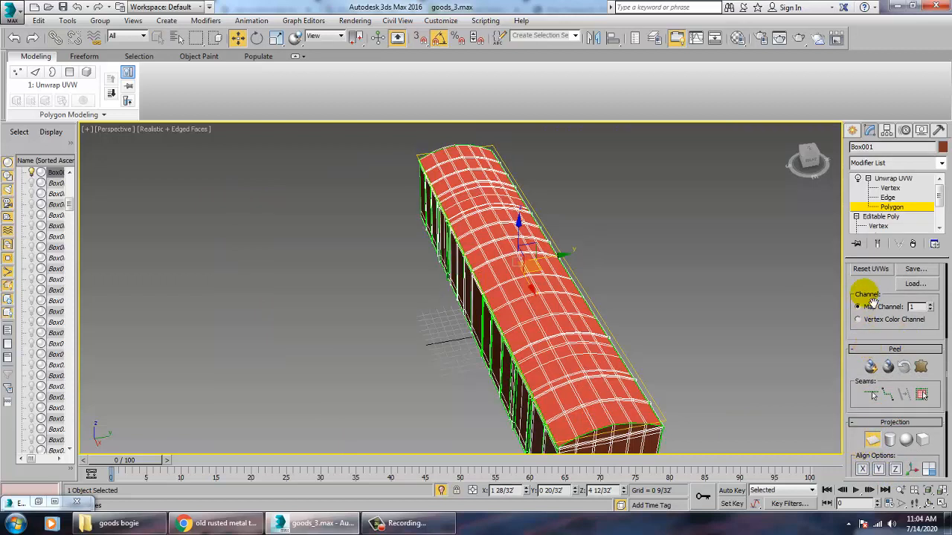
# Reopen the UV editor, turn off angle snap, and rotate the tilted roof shell until it lies horizontal
pyautogui.moveTo(863, 294); pyautogui.dragTo(870, 399)
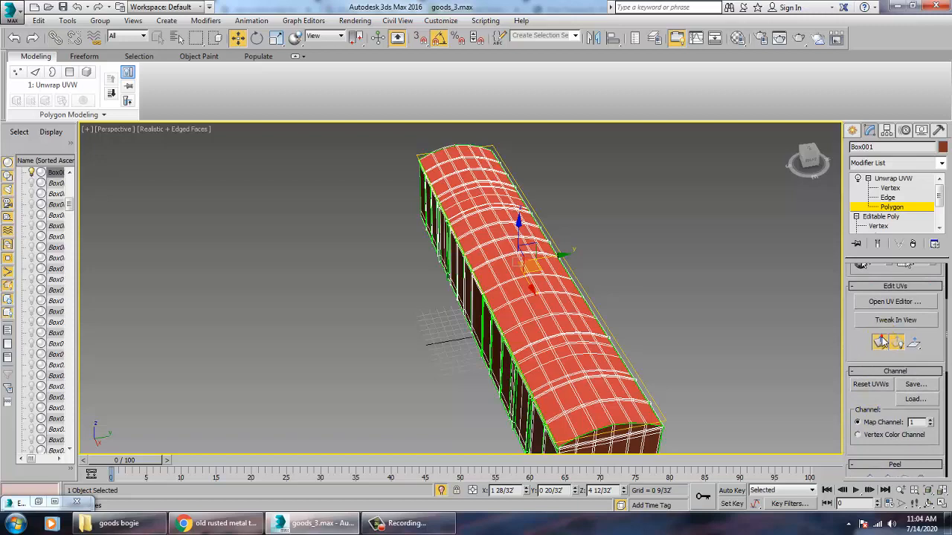
pyautogui.click(897, 303)
pyautogui.scroll(8, 410, 314)
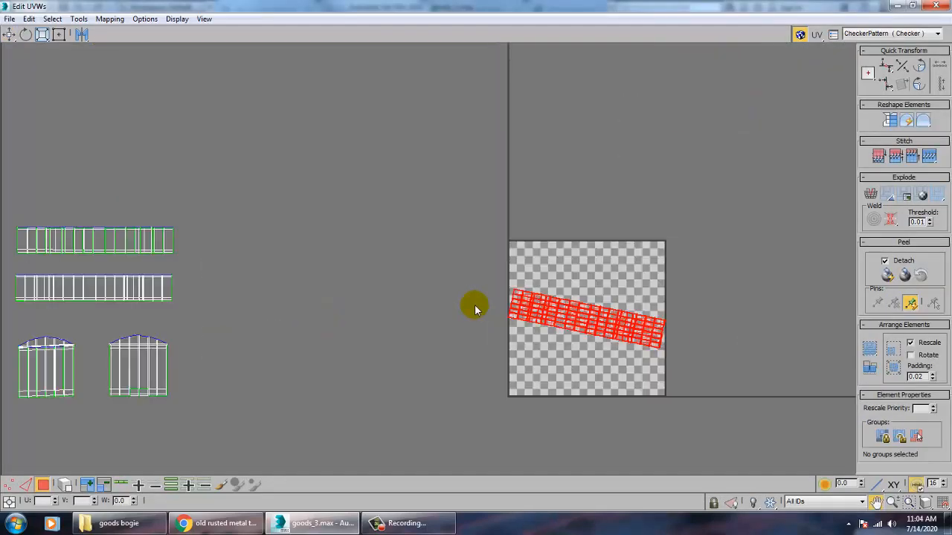
pyautogui.moveTo(606, 316); pyautogui.dragTo(486, 312, button='middle')
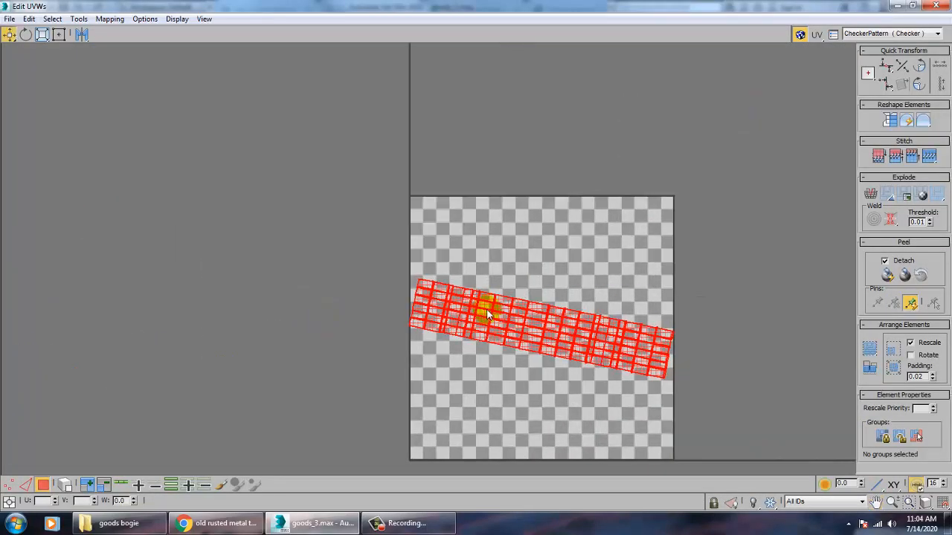
pyautogui.click(26, 35)
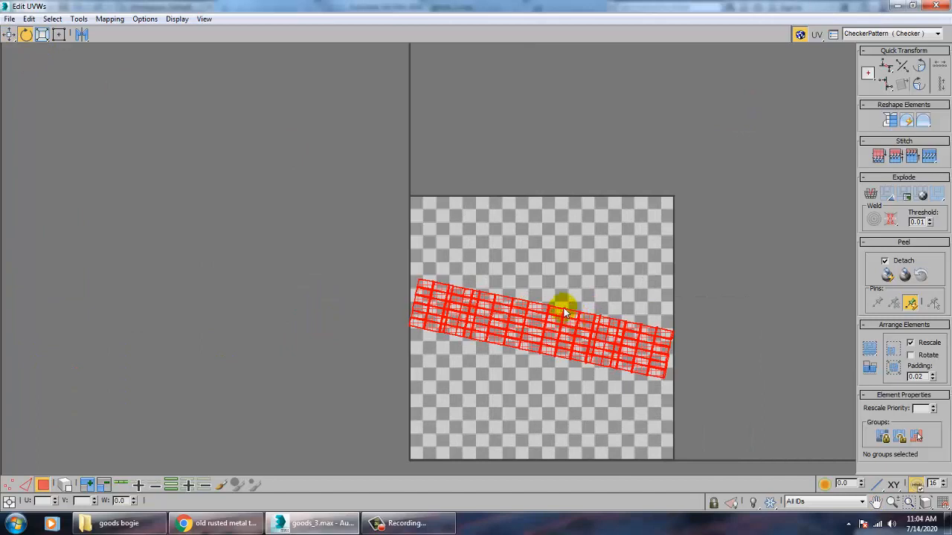
pyautogui.press('3')
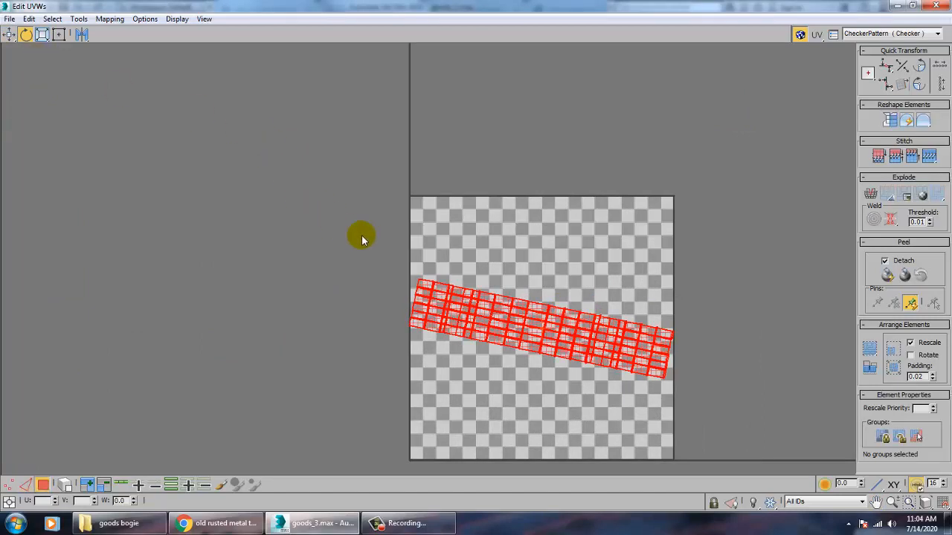
pyautogui.moveTo(510, 302); pyautogui.dragTo(555, 360)
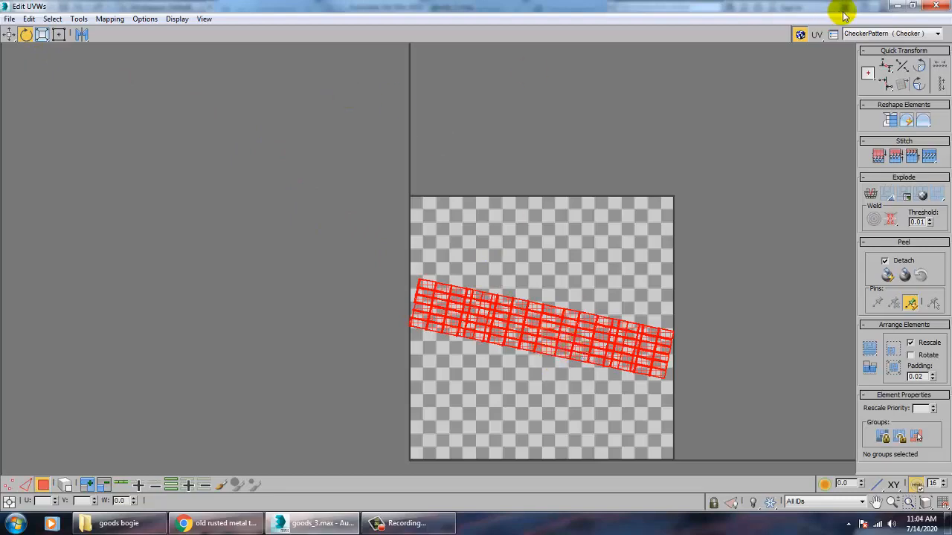
pyautogui.click(914, 6)
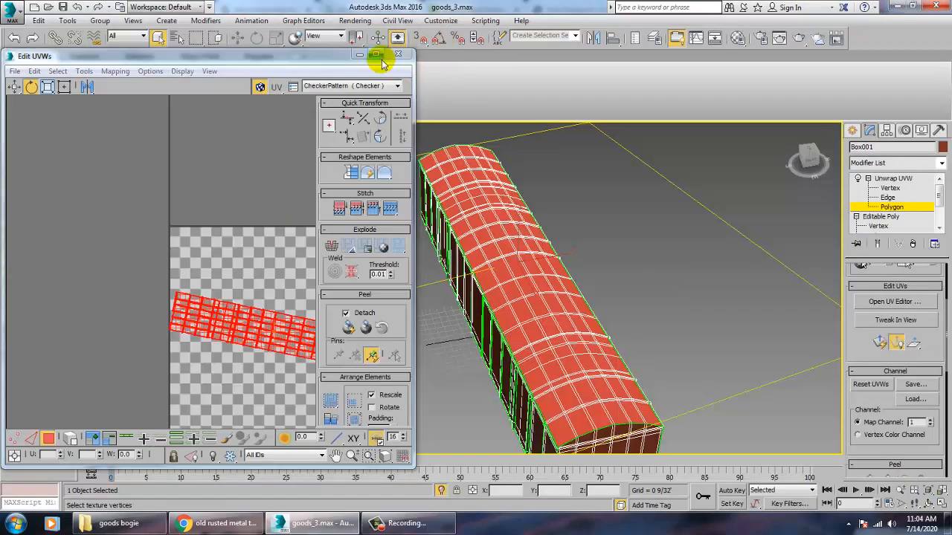
pyautogui.click(378, 56)
pyautogui.moveTo(563, 313); pyautogui.dragTo(571, 318)
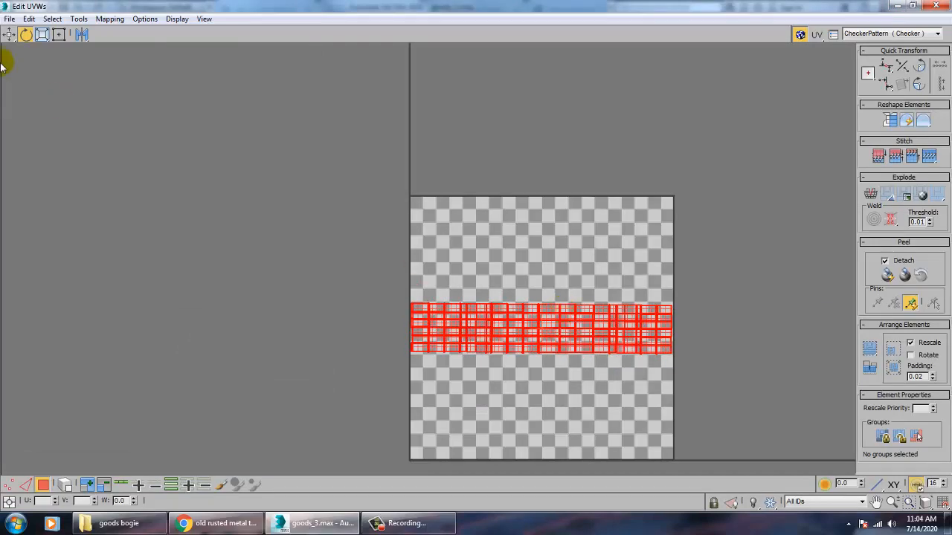
# Move the roof shell out of the checker tile and place it directly above the two long side shells
pyautogui.click(9, 34)
pyautogui.scroll(-4, 524, 295)
pyautogui.moveTo(525, 296); pyautogui.dragTo(630, 330, button='middle')
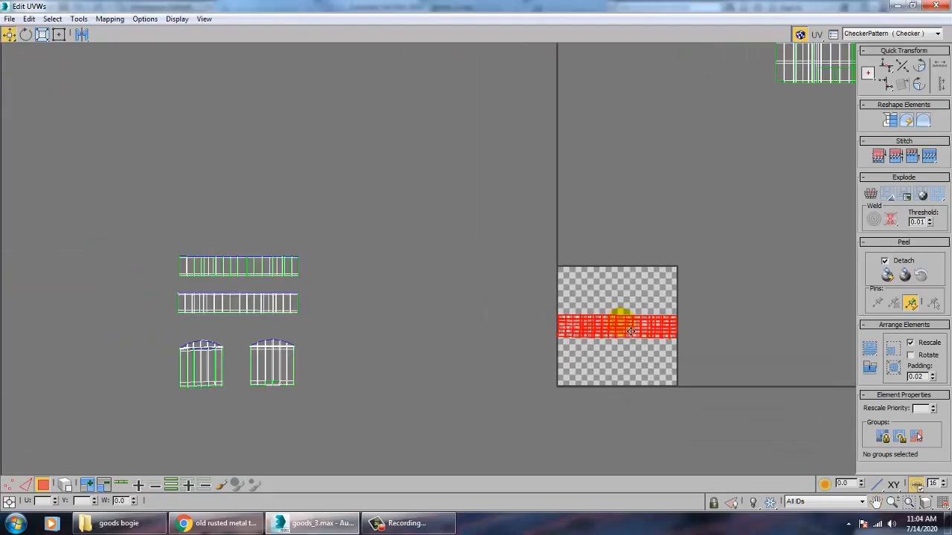
pyautogui.moveTo(643, 336); pyautogui.dragTo(264, 244)
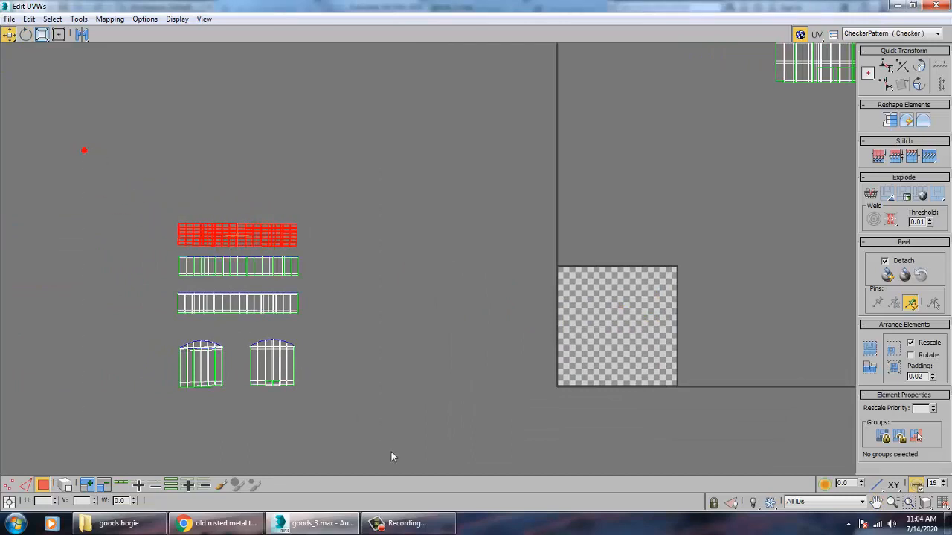
# Select all five boxcar shells together, move them onto the checker tile, and scale them down to fit inside it
pyautogui.click(240, 292)
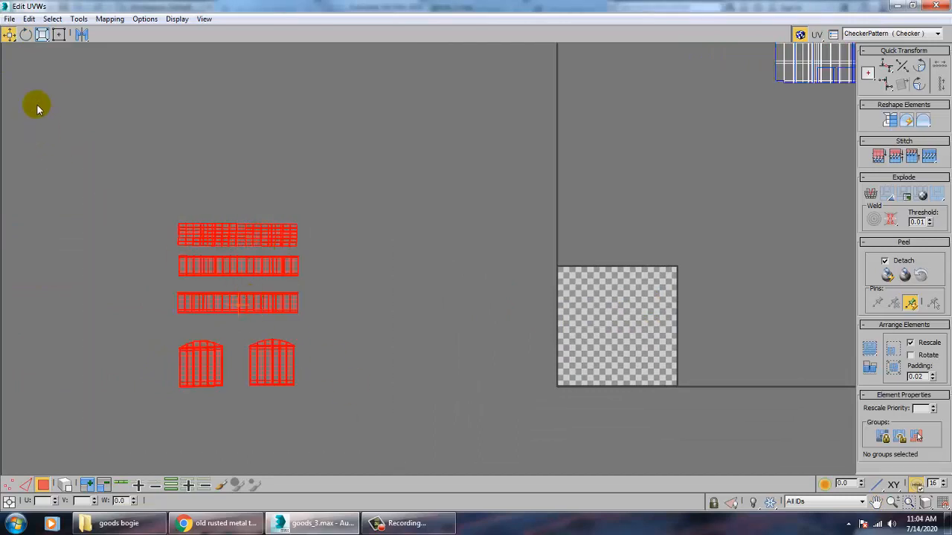
pyautogui.click(42, 35)
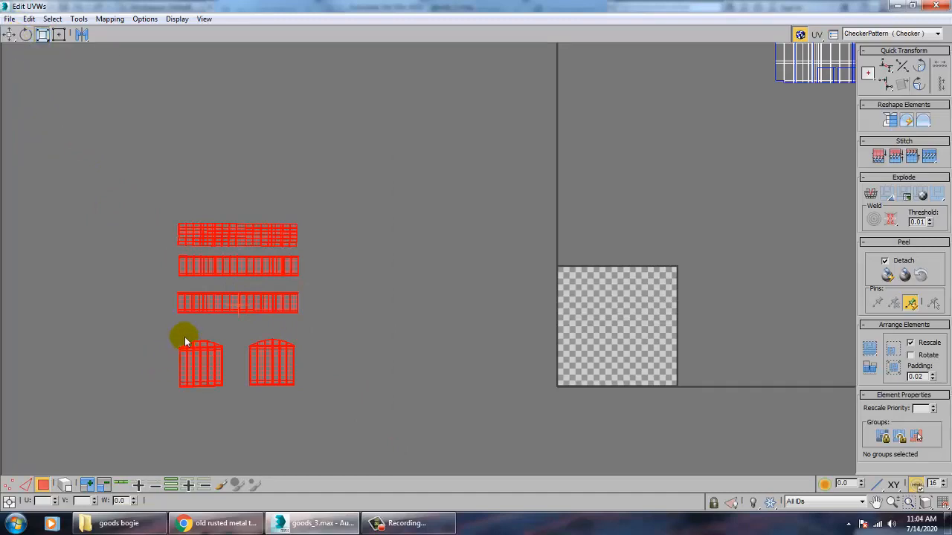
pyautogui.moveTo(223, 302); pyautogui.dragTo(630, 332)
pyautogui.scroll(4, 630, 332)
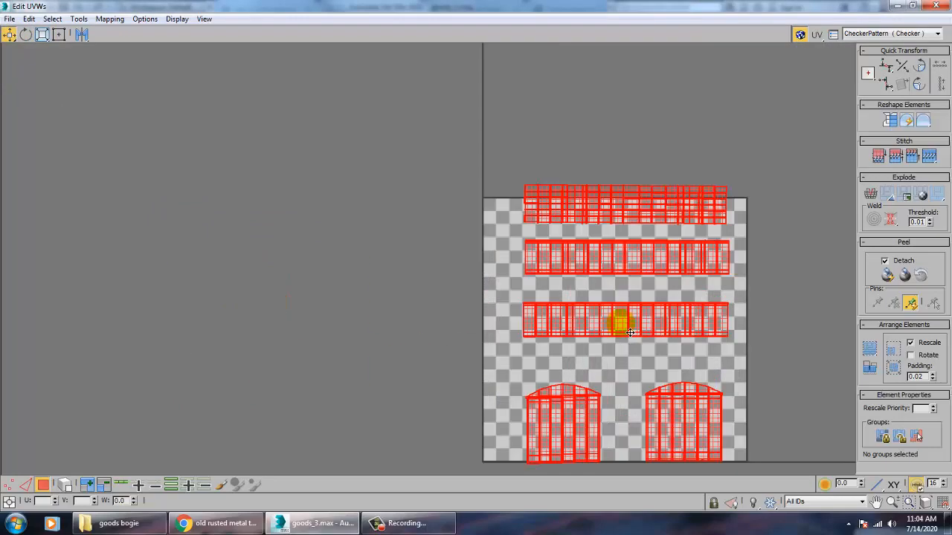
pyautogui.moveTo(630, 332); pyautogui.dragTo(593, 324, button='middle')
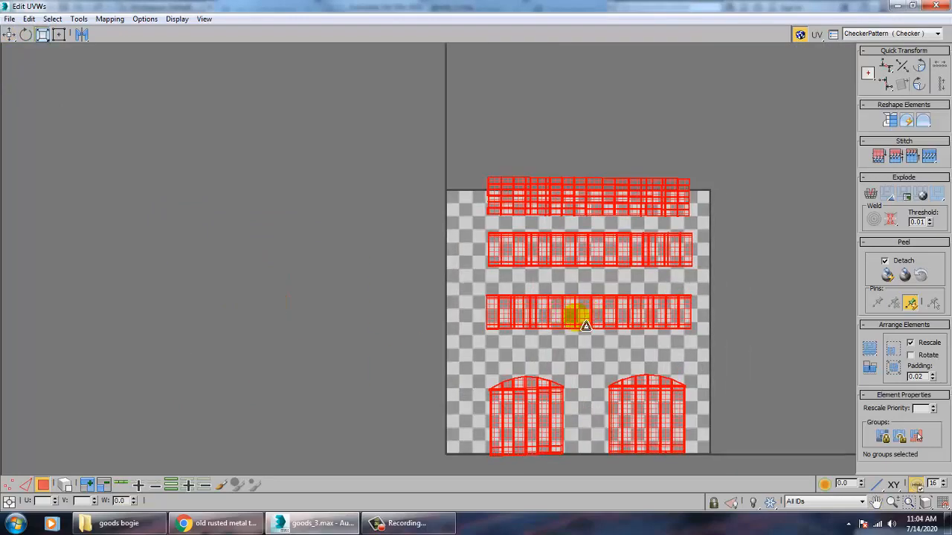
pyautogui.moveTo(585, 325)
pyautogui.mouseDown()
pyautogui.moveTo(597, 339)
pyautogui.moveTo(578, 324)
pyautogui.moveTo(597, 330)
pyautogui.mouseUp()
pyautogui.click(9, 34)
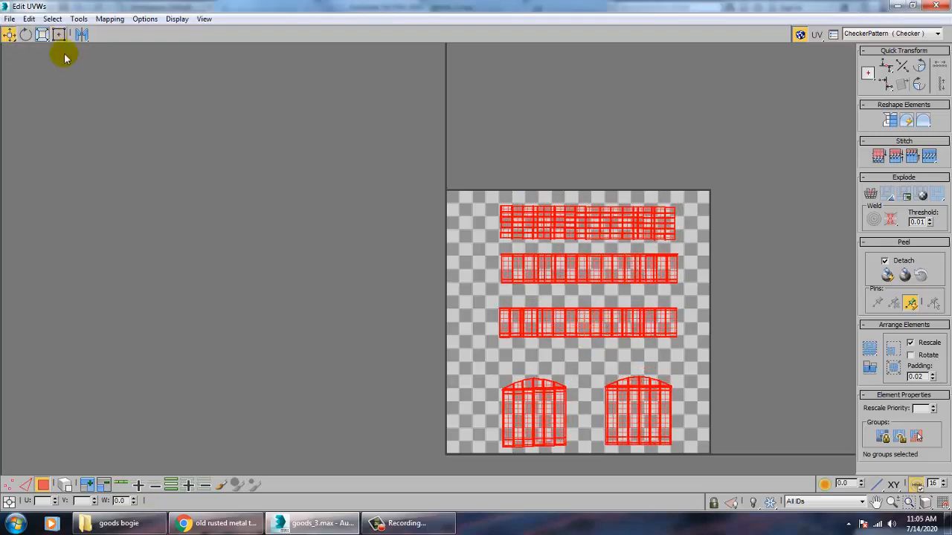
# Look at the old rusted metal texture in Chrome, then return to 3ds Max and end isolation to show the whole train
pyautogui.click(219, 523)
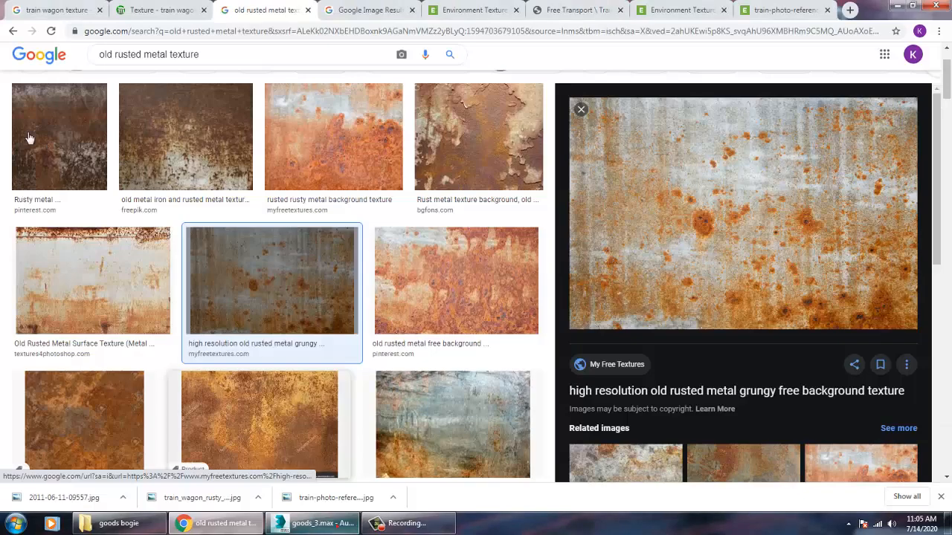
pyautogui.click(312, 523)
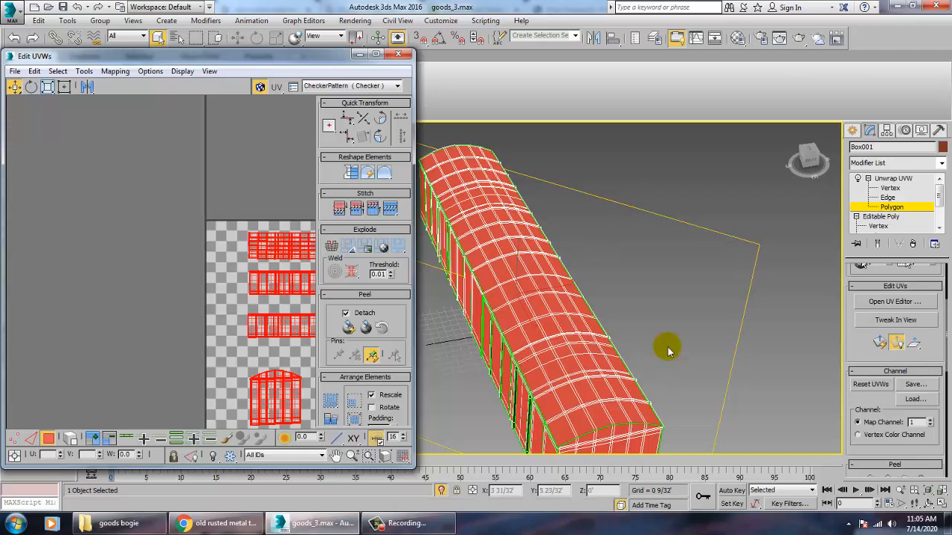
pyautogui.rightClick(659, 312)
pyautogui.click(707, 216)
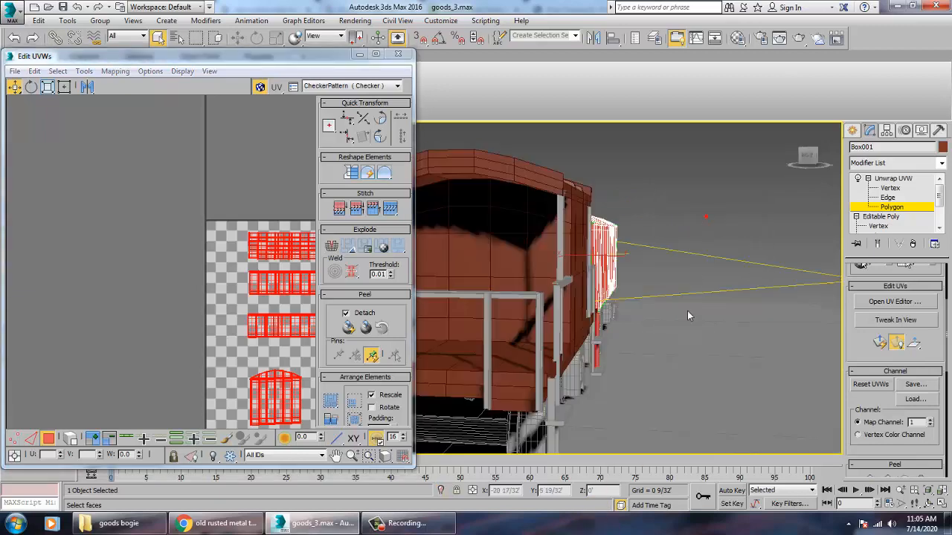
pyautogui.keyDown('alt'); pyautogui.moveTo(739, 312); pyautogui.dragTo(708, 299, button='middle'); pyautogui.keyUp('alt')
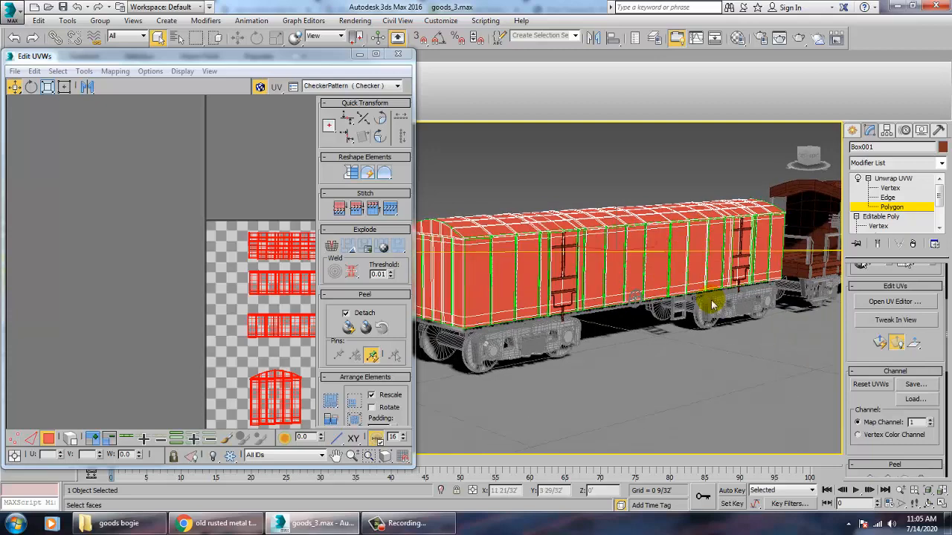
# Check the rusted metal reference in Chrome again, then view the complete boxcar and bring the full-size UV editor back
pyautogui.click(316, 527)
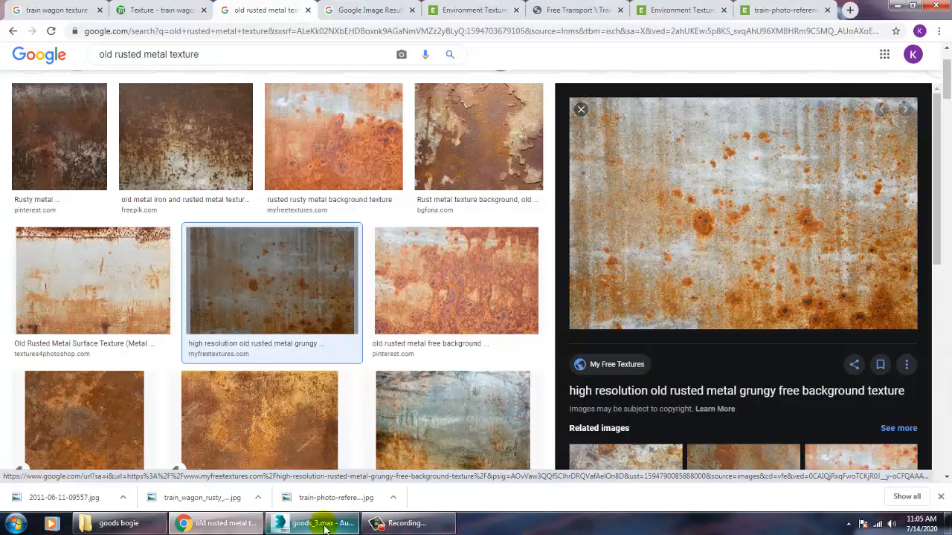
pyautogui.click(316, 526)
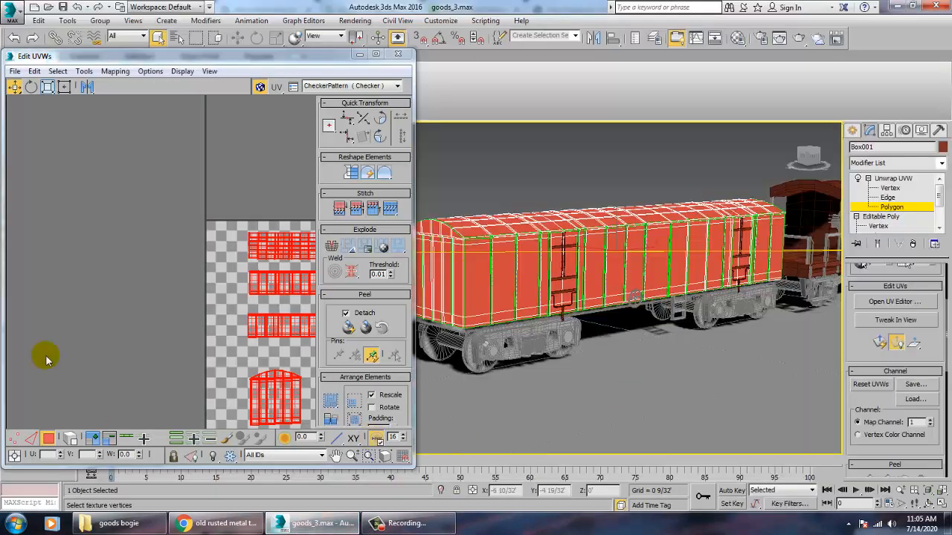
pyautogui.click(375, 55)
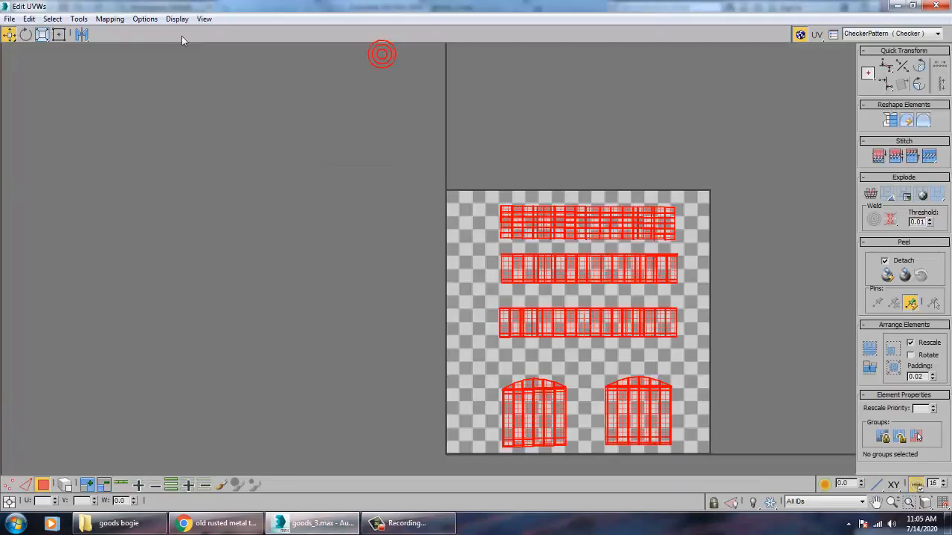
pyautogui.click(899, 7)
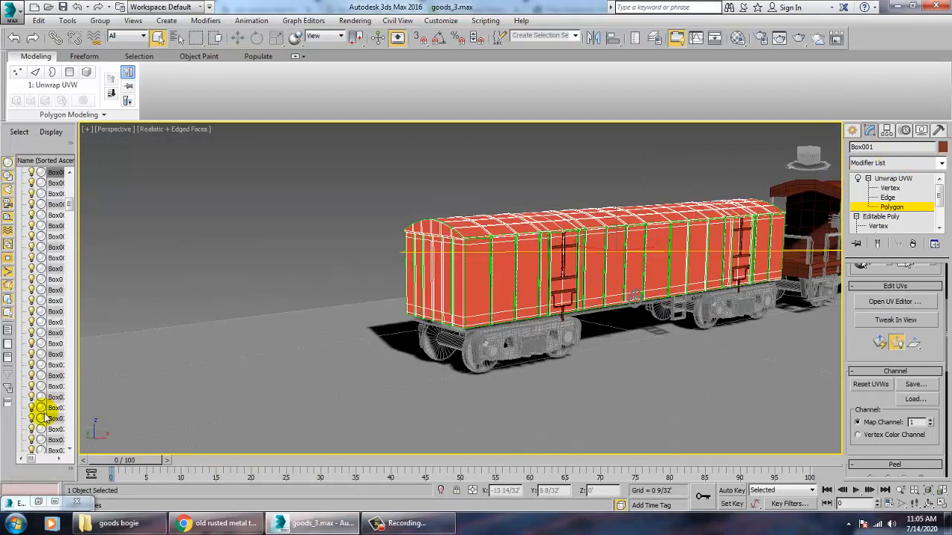
pyautogui.click(38, 500)
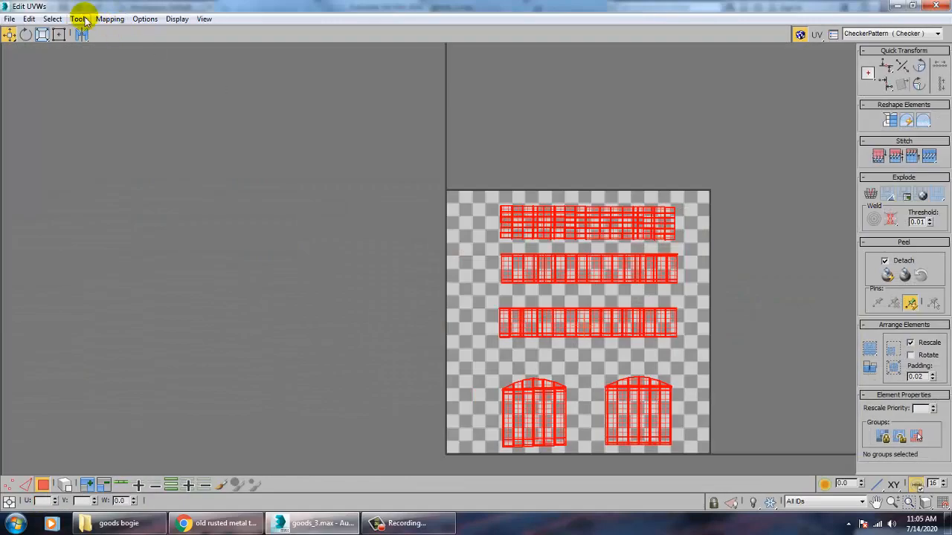
# Open the Render UVs settings and set the template's width and height to 2048
pyautogui.click(78, 18)
pyautogui.click(146, 240)
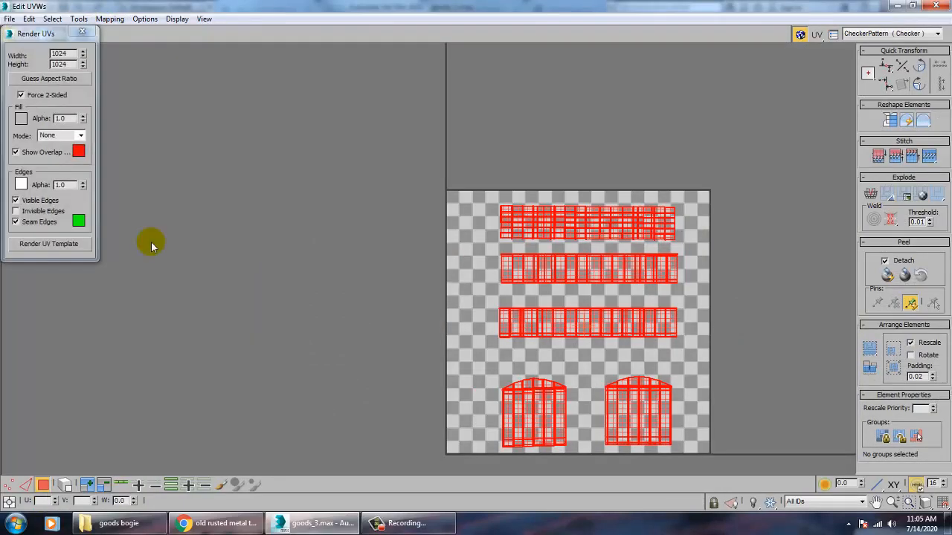
pyautogui.moveTo(37, 33); pyautogui.dragTo(169, 40)
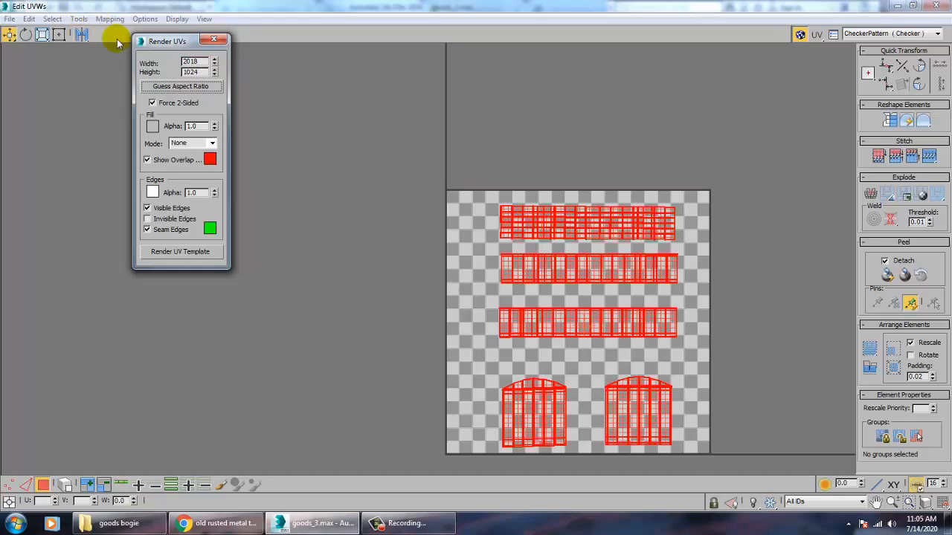
pyautogui.click(203, 62)
pyautogui.moveTo(202, 63); pyautogui.dragTo(178, 60)
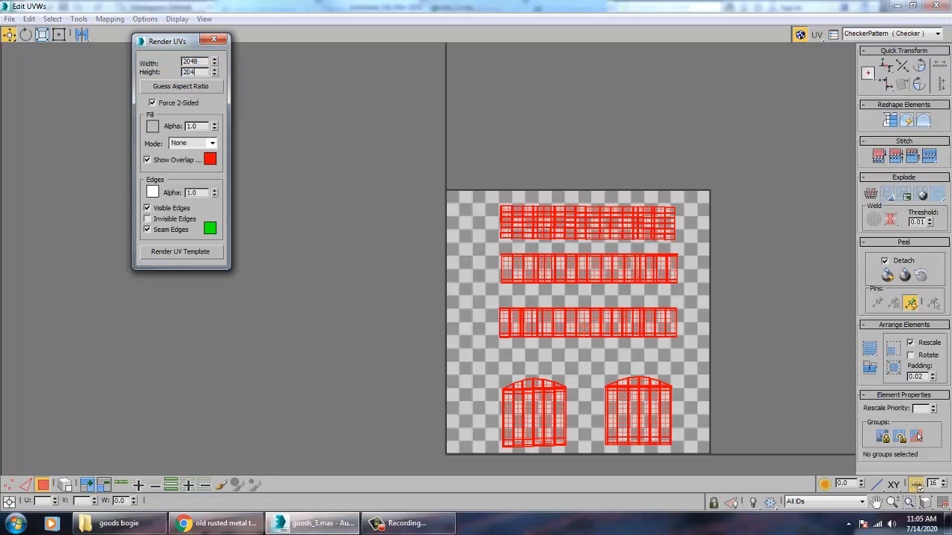
# Render the UV template and shrink the UV editor window to reach the rendered map
pyautogui.click(184, 252)
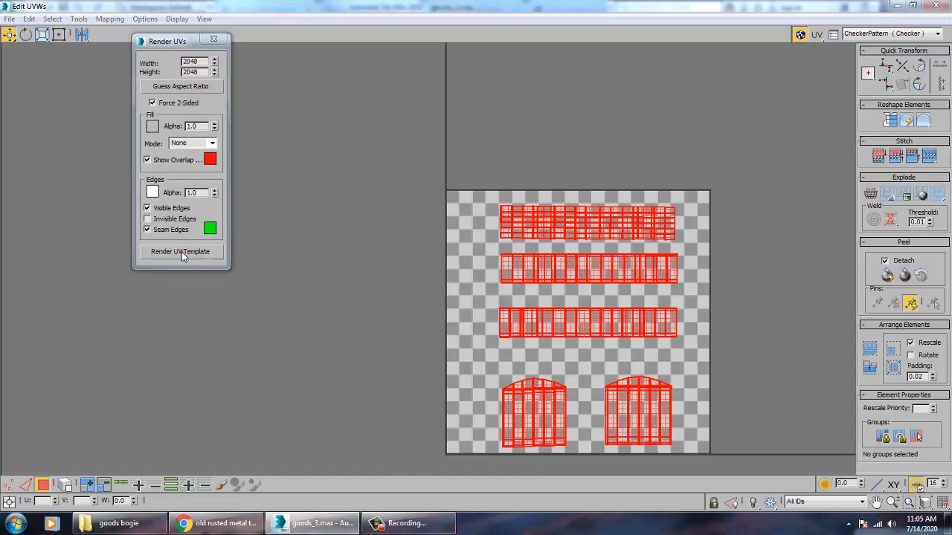
pyautogui.click(620, 194)
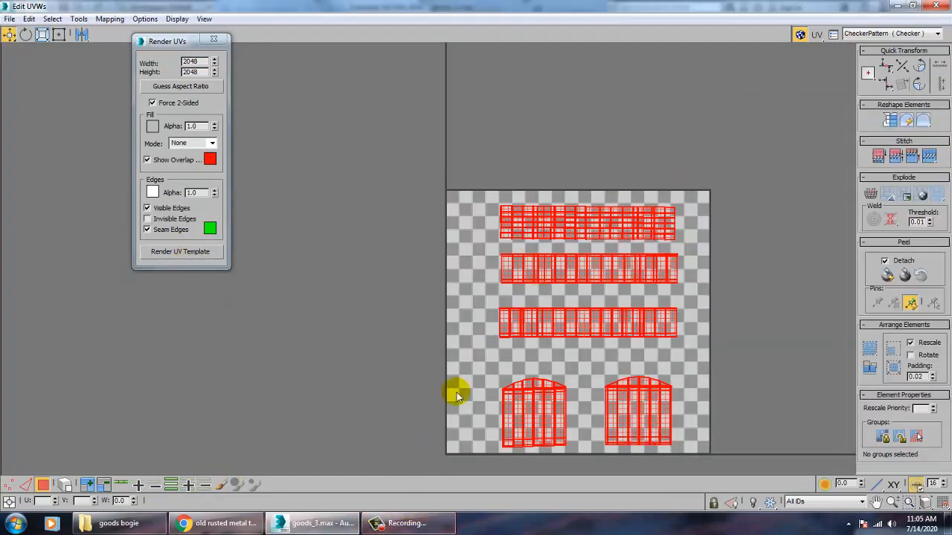
pyautogui.click(911, 7)
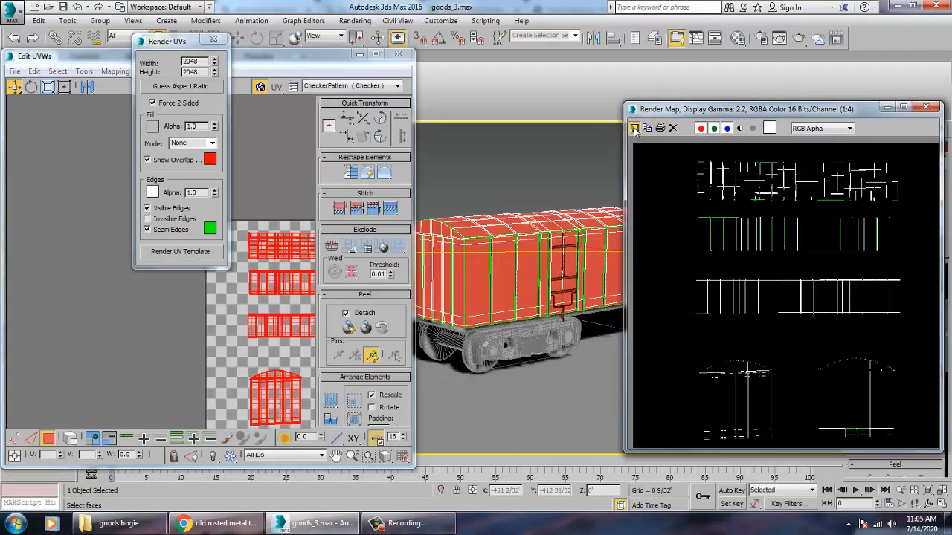
# Start saving the rendered UV template image, naming it bogie uvs and choosing the JPEG file format
pyautogui.click(634, 128)
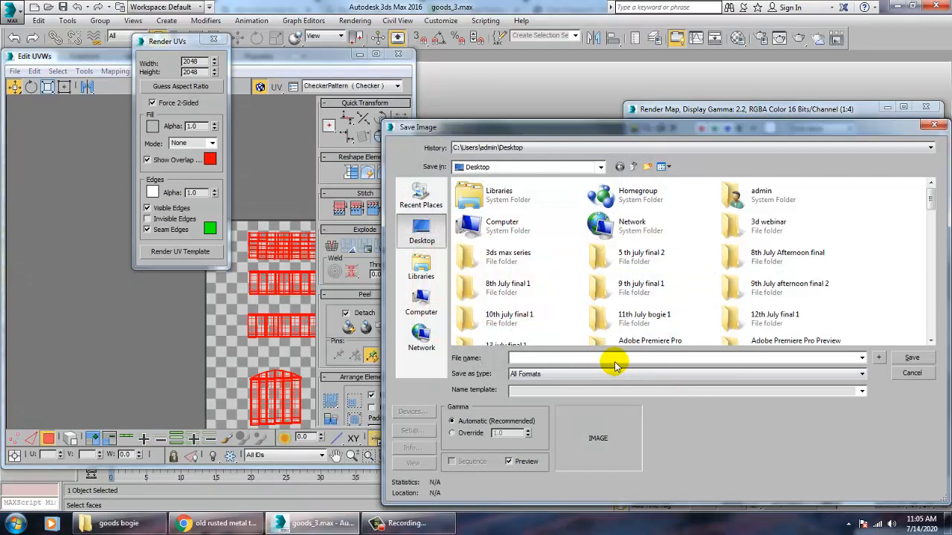
pyautogui.write('bogi')
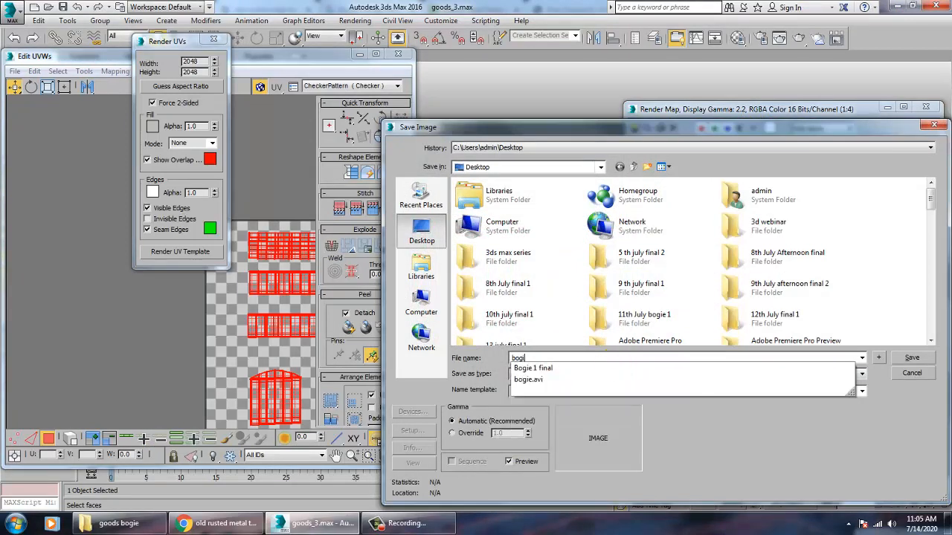
pyautogui.write('e uvs')
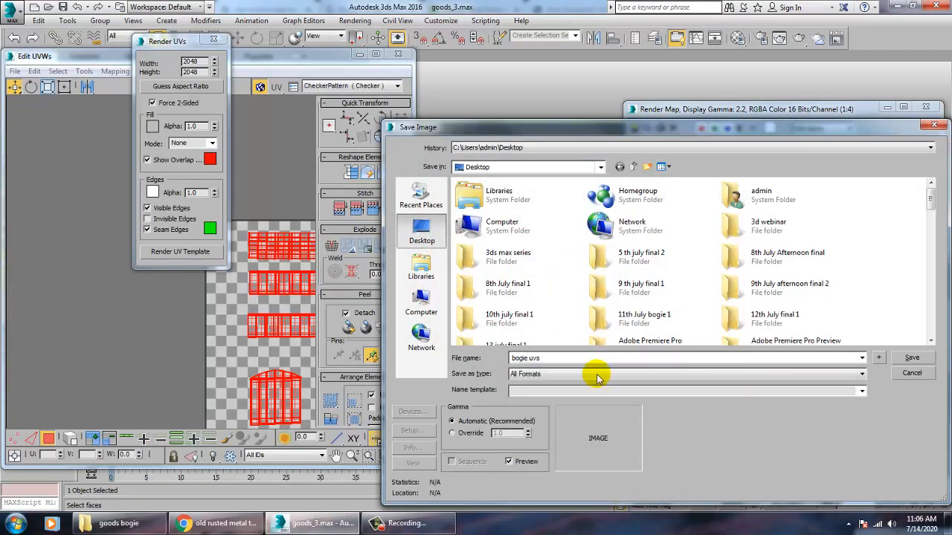
pyautogui.click(597, 375)
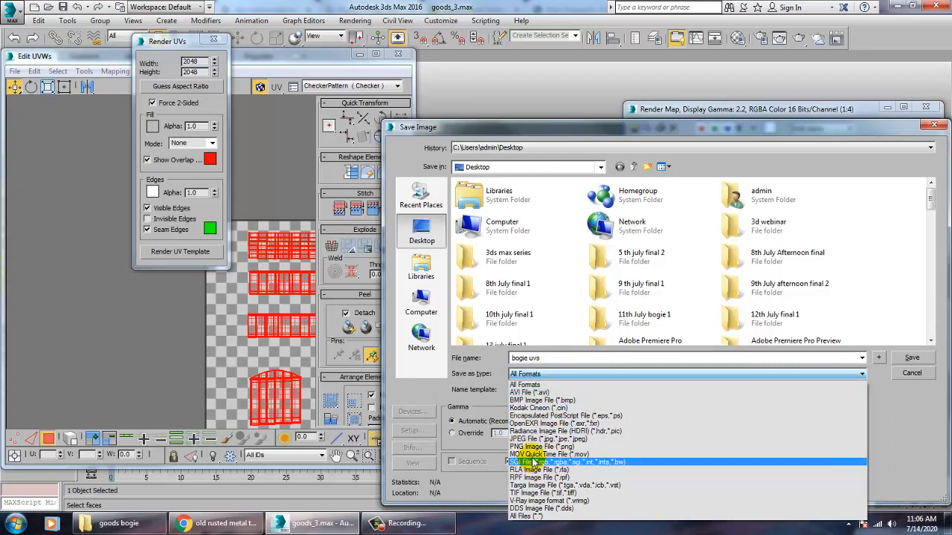
pyautogui.click(537, 438)
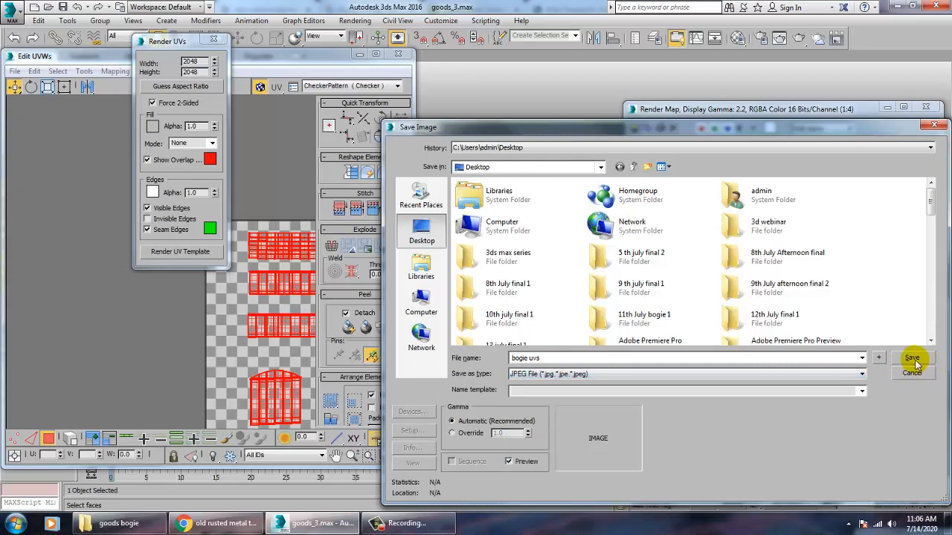
# Save the template image in the goods bogie folder at JPEG quality 100 and close the rendered map
pyautogui.click(644, 296)
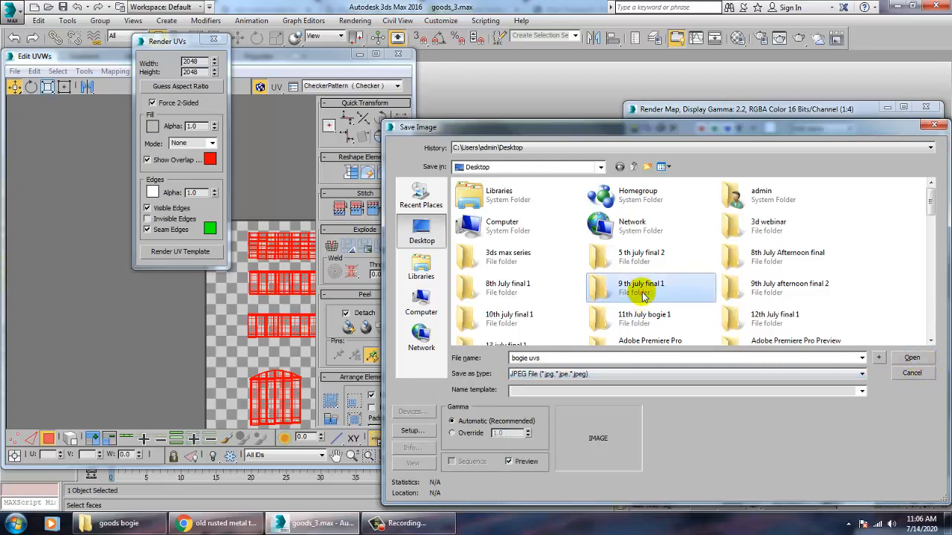
pyautogui.scroll(-5, 643, 296)
pyautogui.doubleClick(628, 195)
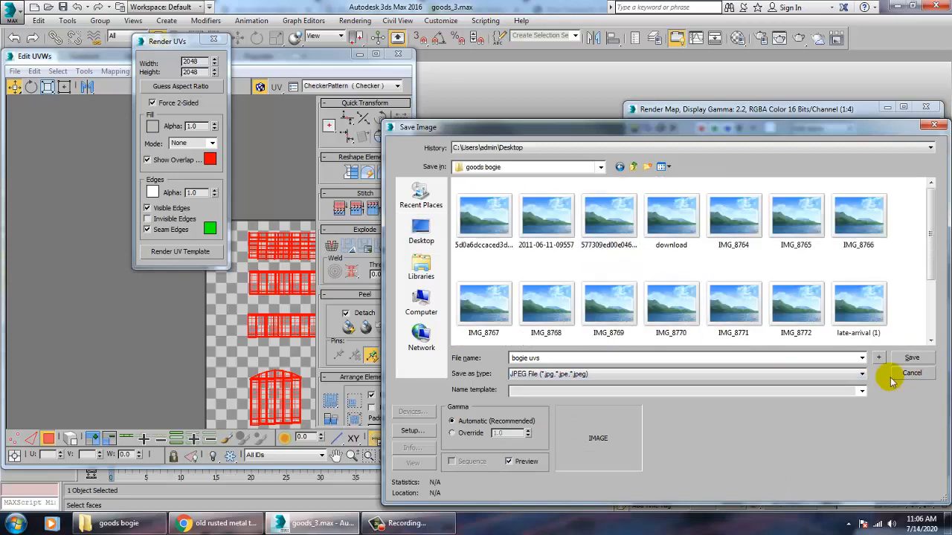
pyautogui.click(912, 359)
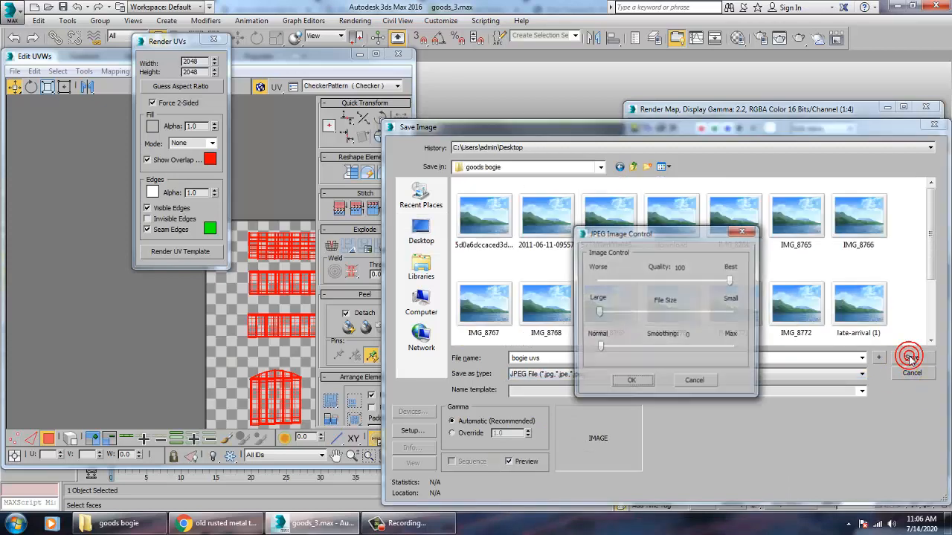
pyautogui.click(631, 383)
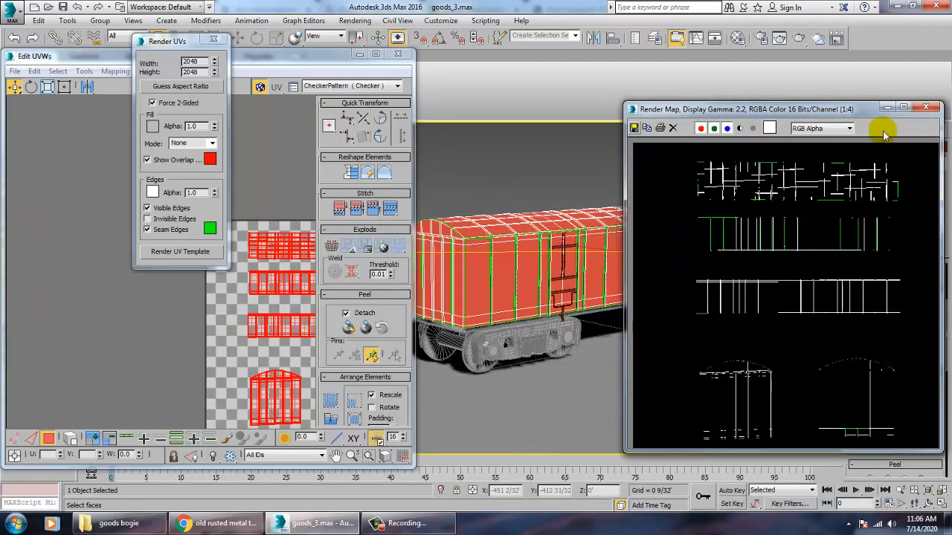
pyautogui.click(926, 108)
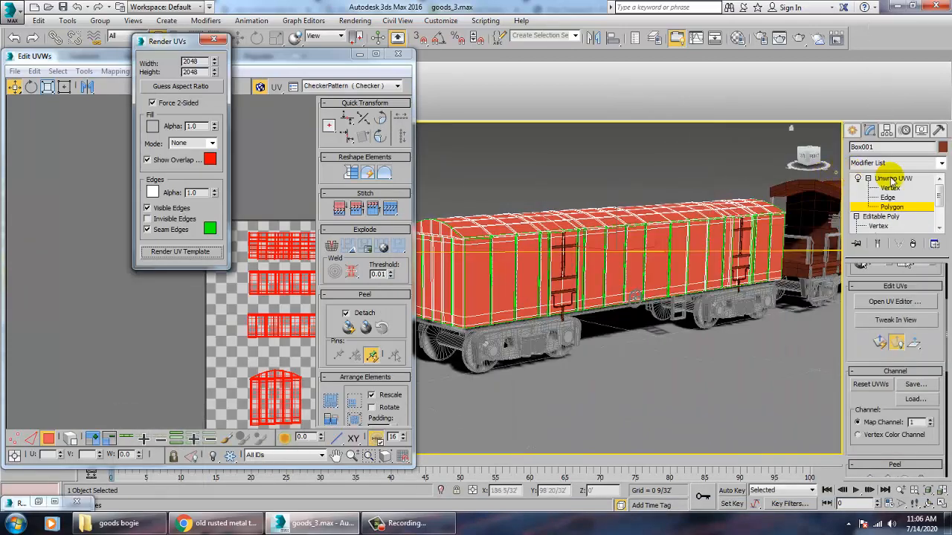
# Leave polygon selection and give the first material a Checker diffuse map with U and V tiling of 30
pyautogui.click(891, 180)
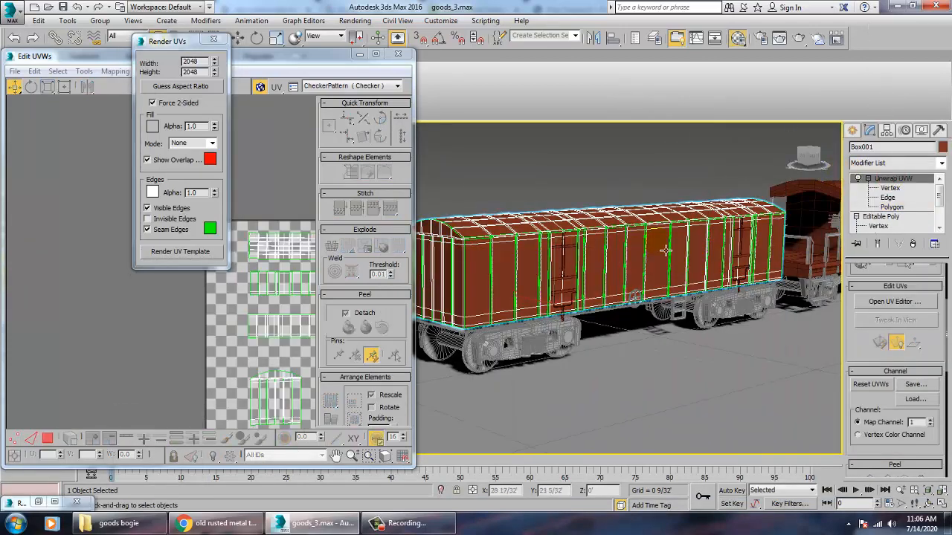
pyautogui.press('m')
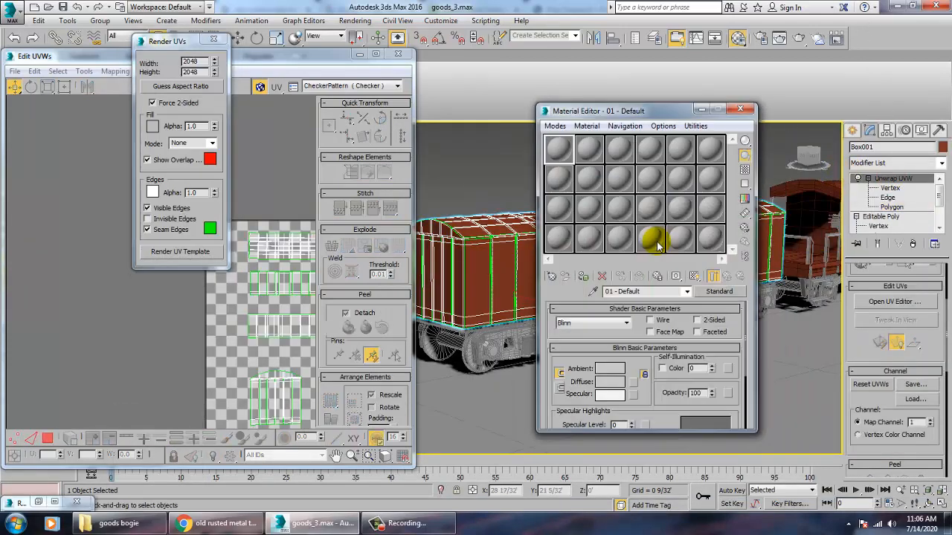
pyautogui.click(633, 383)
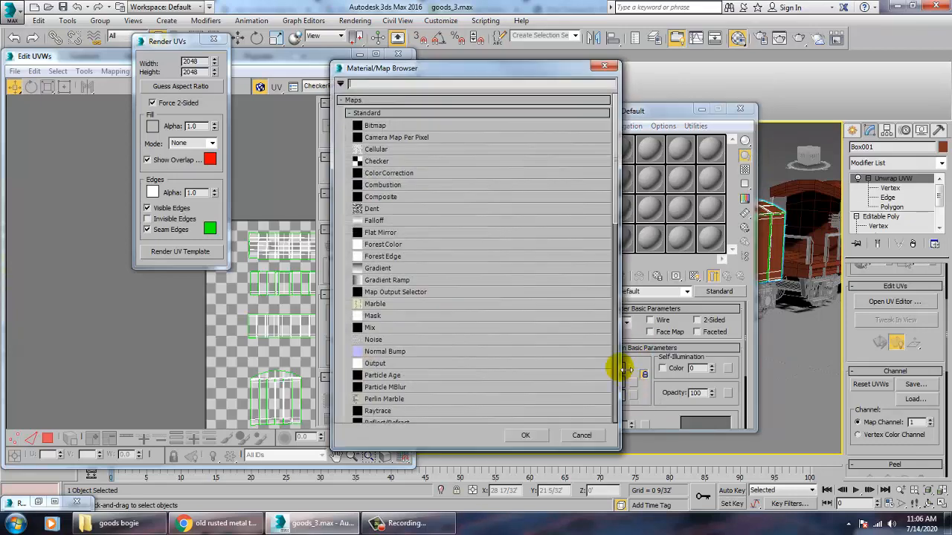
pyautogui.doubleClick(377, 161)
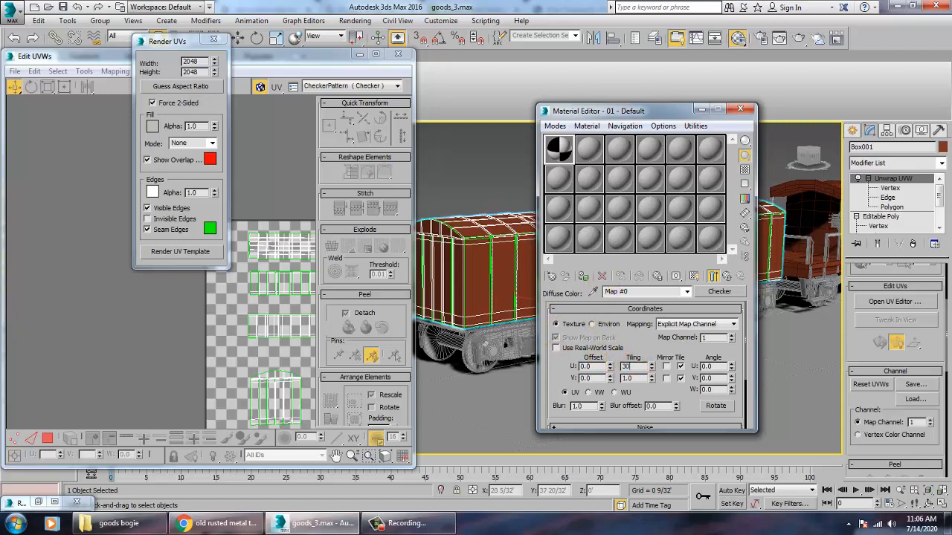
pyautogui.press('Tab')
pyautogui.write('30')
pyautogui.press('Return')
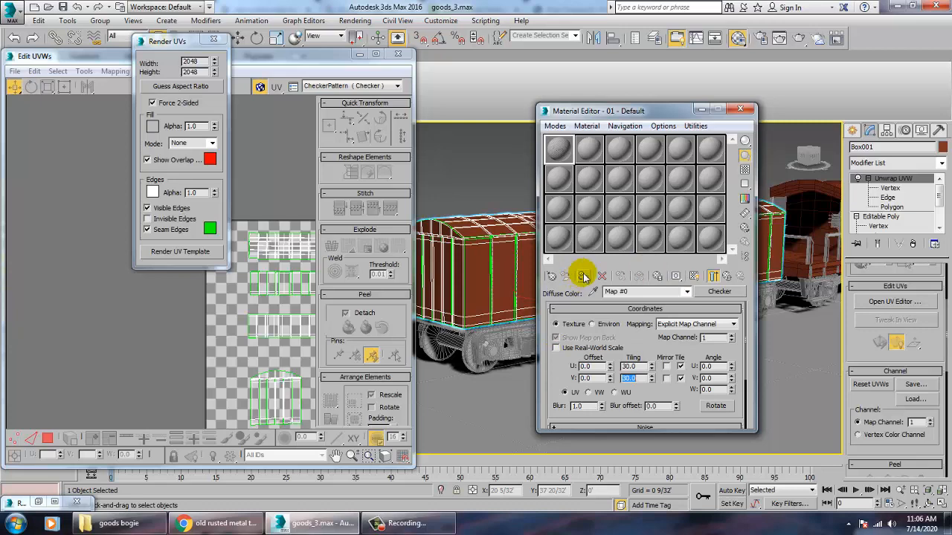
# Assign the checker material to the boxcar body, show it in the viewport, and inspect the squares across its sides and roof
pyautogui.click(583, 276)
pyautogui.click(694, 276)
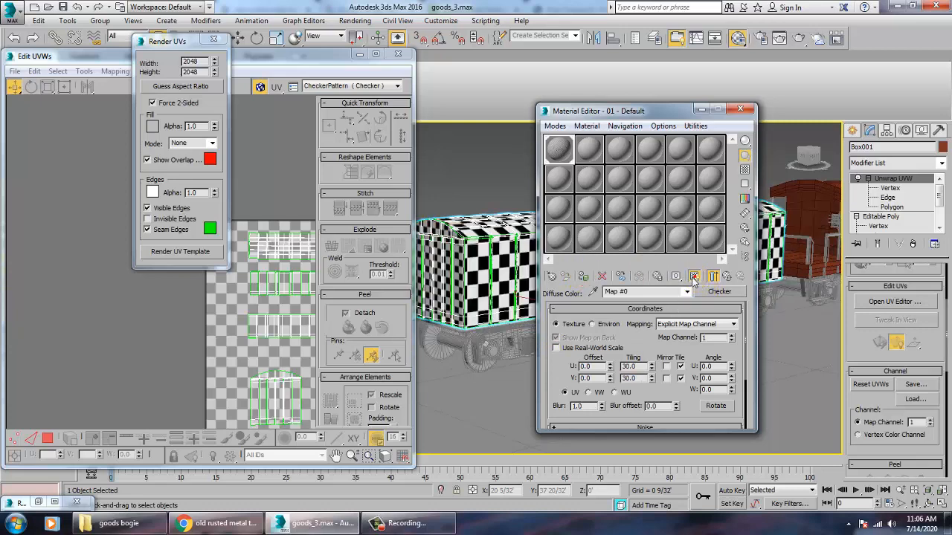
pyautogui.click(701, 110)
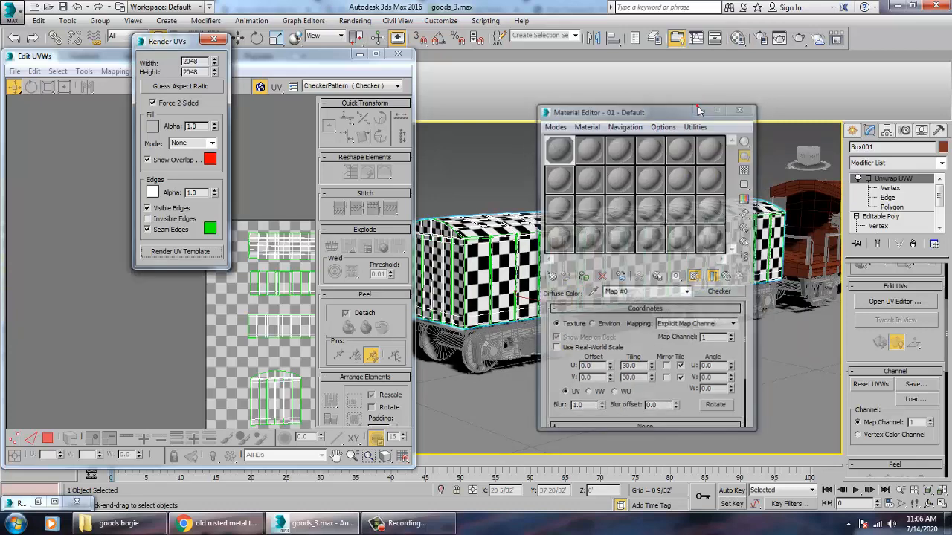
pyautogui.keyDown('alt'); pyautogui.moveTo(636, 281); pyautogui.dragTo(627, 263, button='middle'); pyautogui.keyUp('alt')
pyautogui.scroll(-4, 699, 249)
pyautogui.keyDown('alt'); pyautogui.moveTo(730, 349); pyautogui.dragTo(513, 335, button='middle'); pyautogui.keyUp('alt')
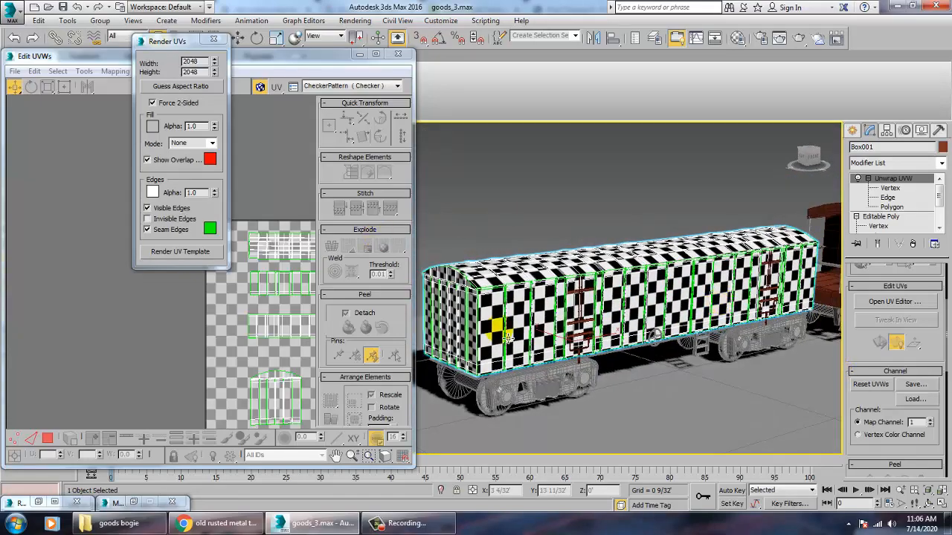
pyautogui.keyDown('alt'); pyautogui.moveTo(602, 292); pyautogui.dragTo(676, 286, button='middle'); pyautogui.keyUp('alt')
pyautogui.scroll(6, 626, 270)
pyautogui.scroll(-8, 653, 282)
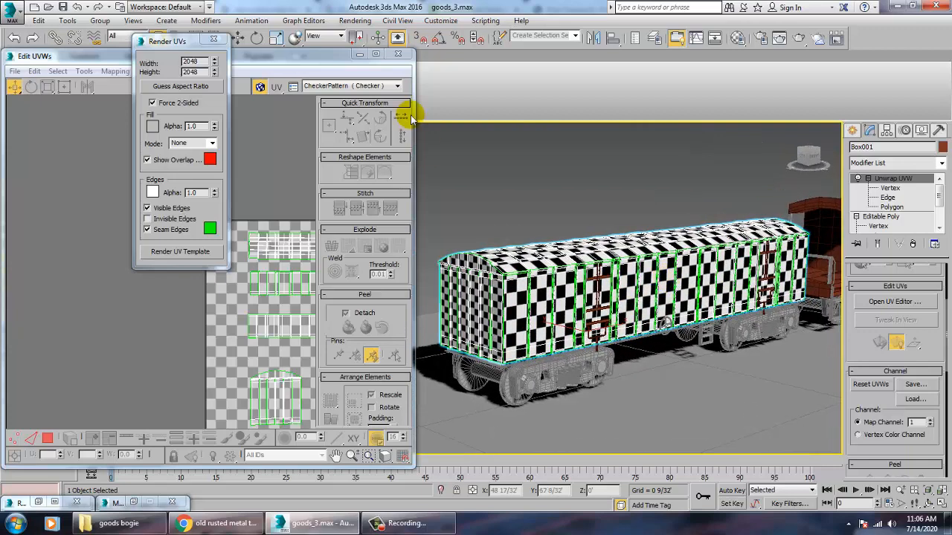